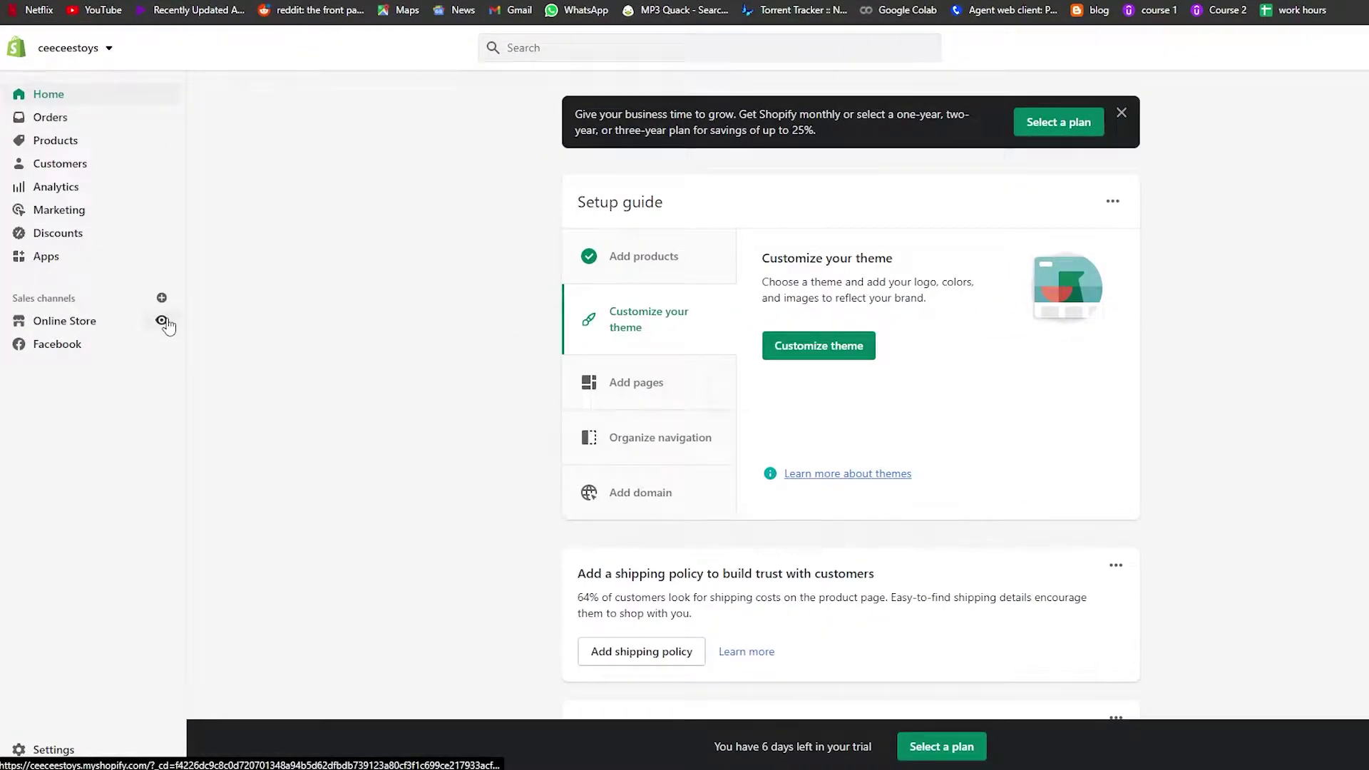
# - View the live storefront in a new tab to check its Home, Catalog and Contact menu
pyautogui.click(162, 321)
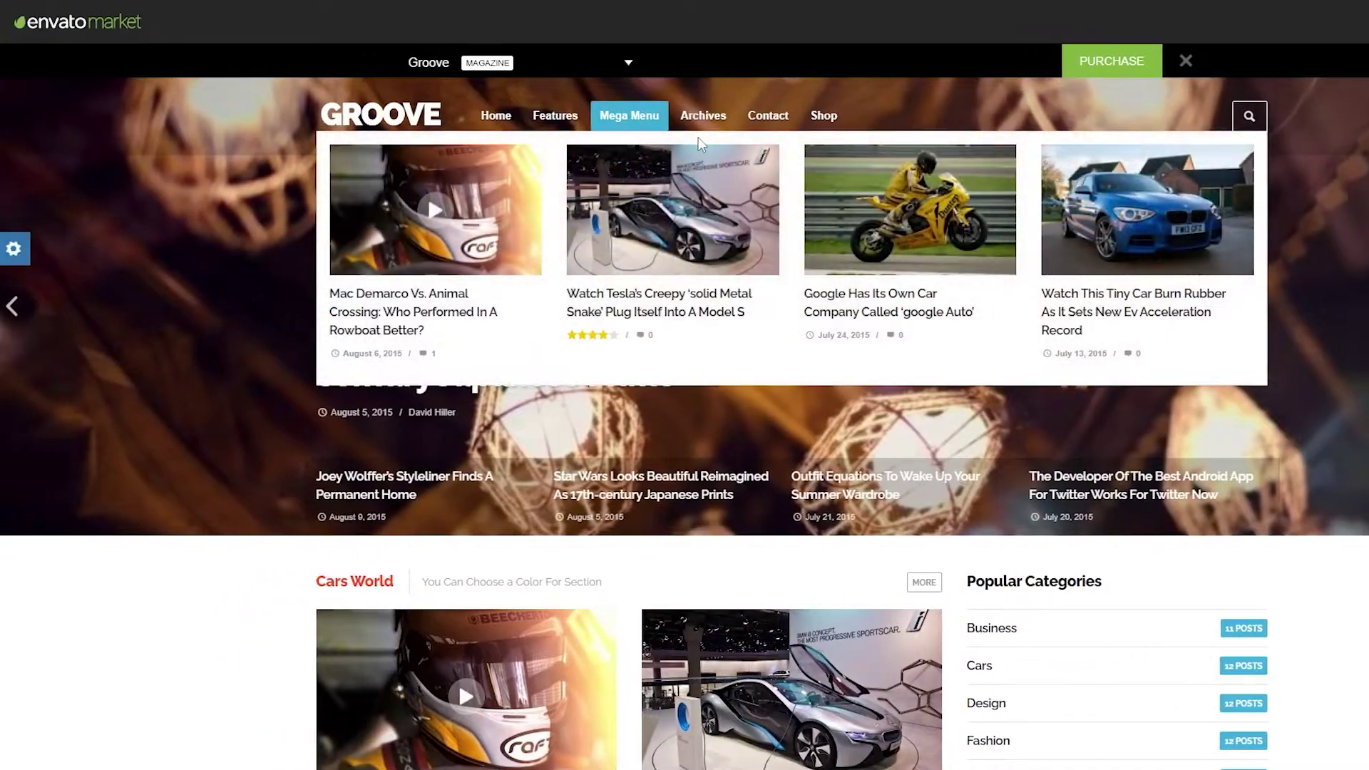
# - Preview the GROOVE demo's Home, Features, Mega Menu and Archives dropdown menus
pyautogui.moveTo(498, 123)
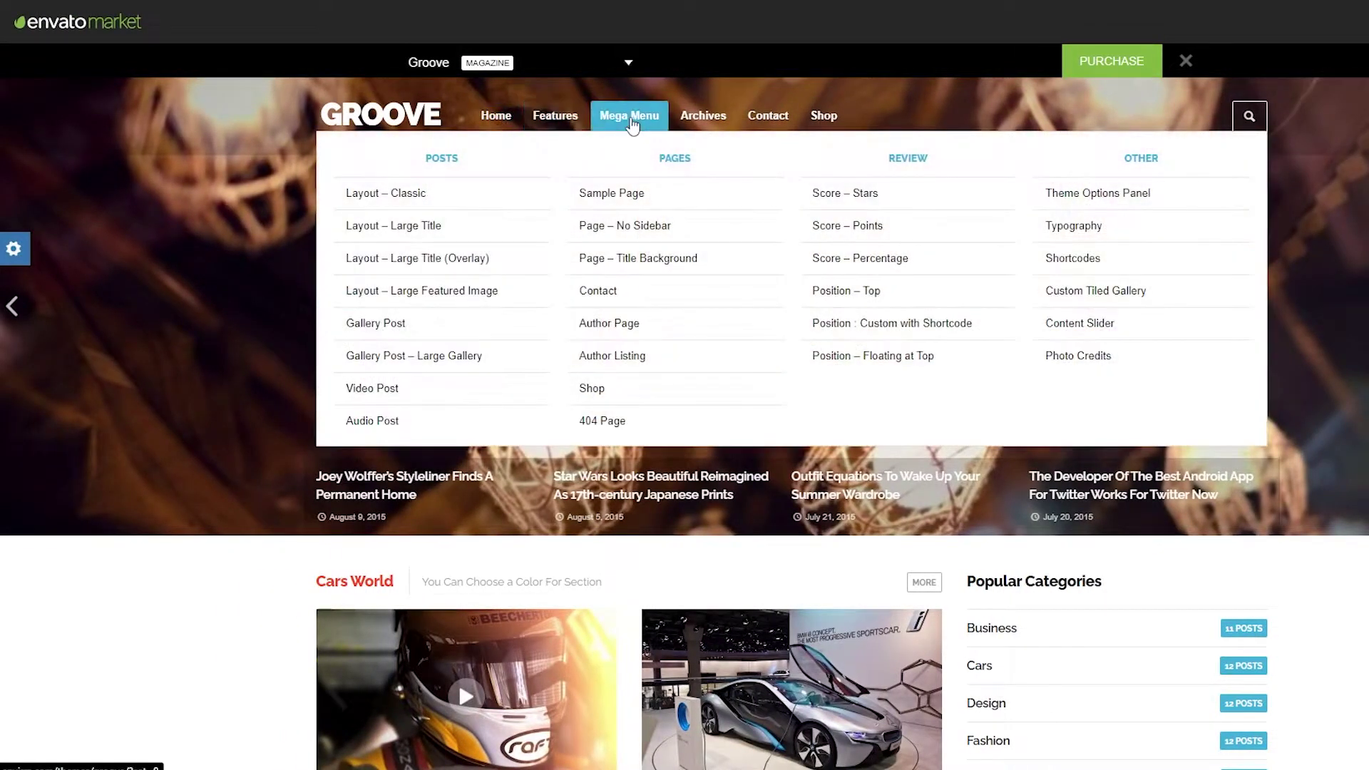
pyautogui.moveTo(732, 127)
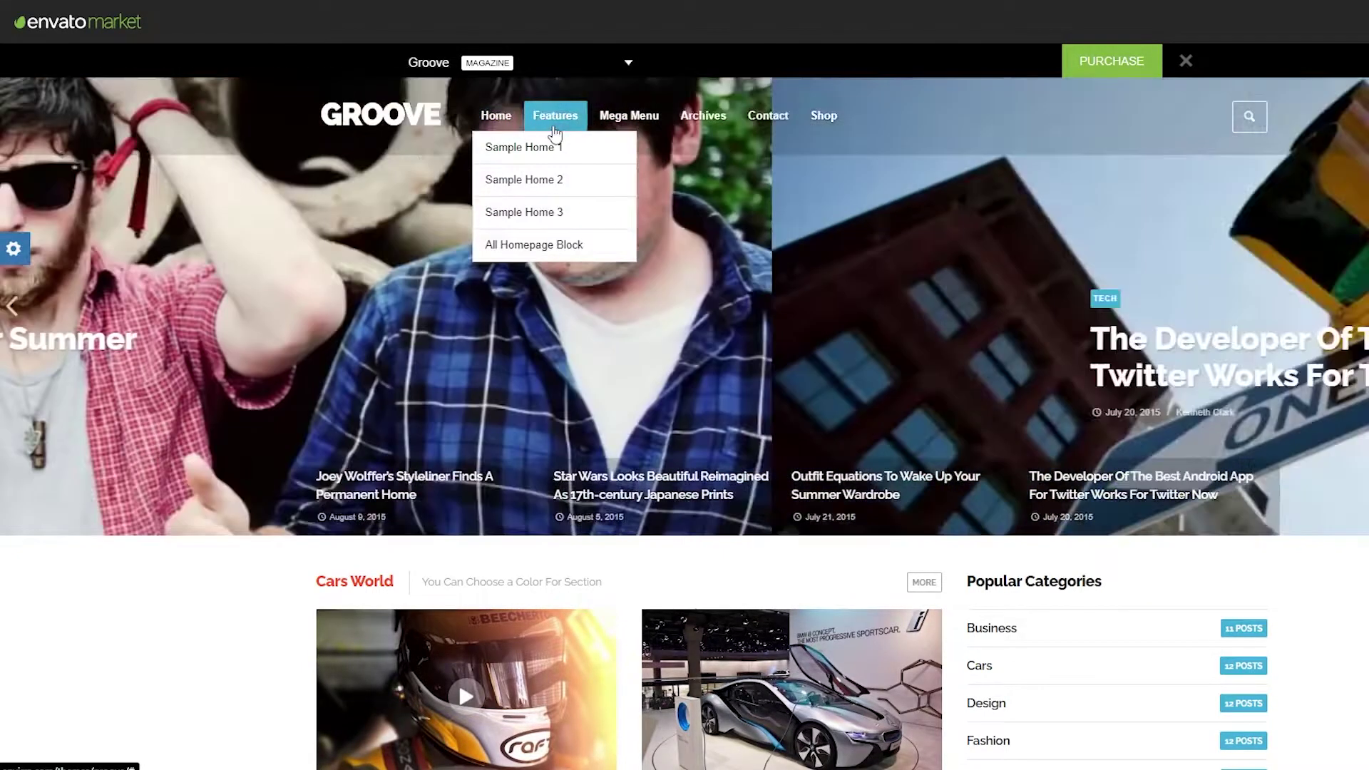
pyautogui.moveTo(554, 134)
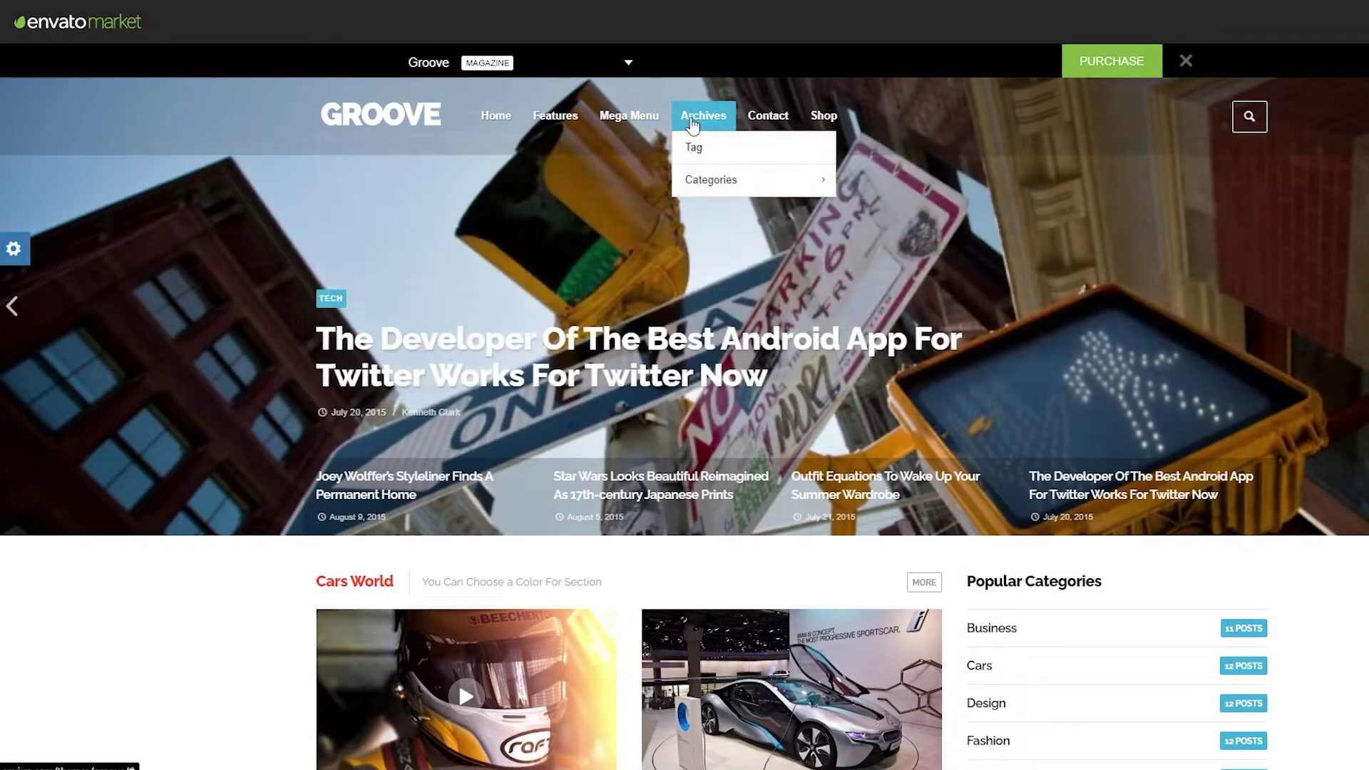
pyautogui.moveTo(629, 117)
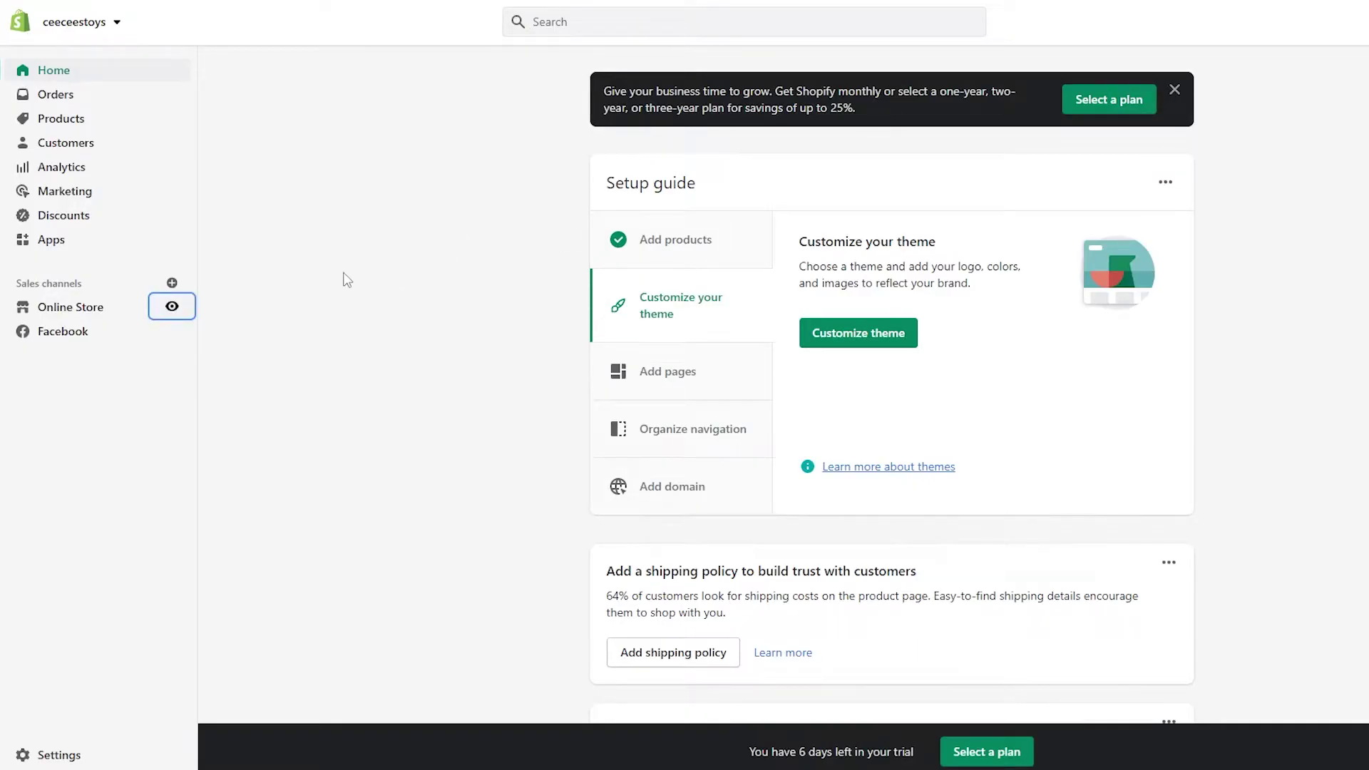
# - Open the full 'Try dropshipping' app collection recommended on the Apps page
pyautogui.click(59, 242)
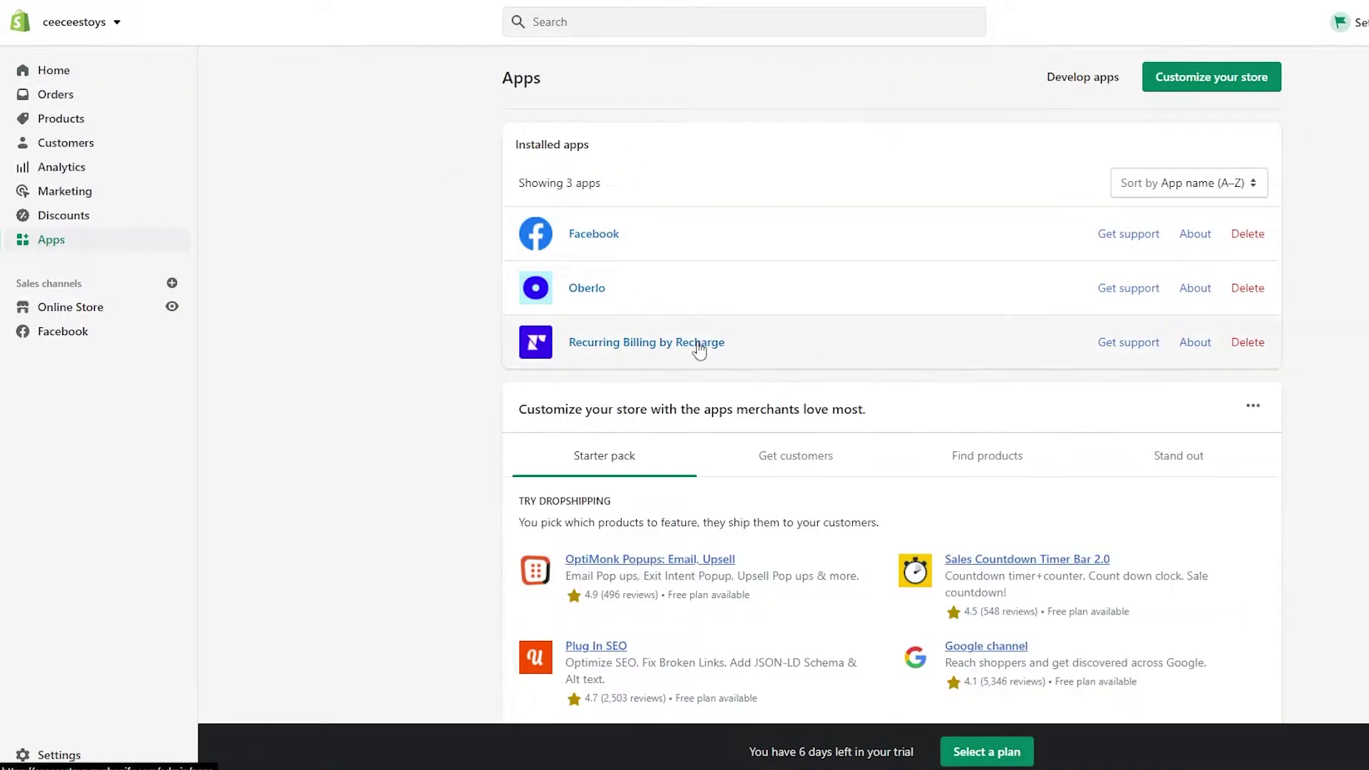
pyautogui.scroll(-3, 997, 271)
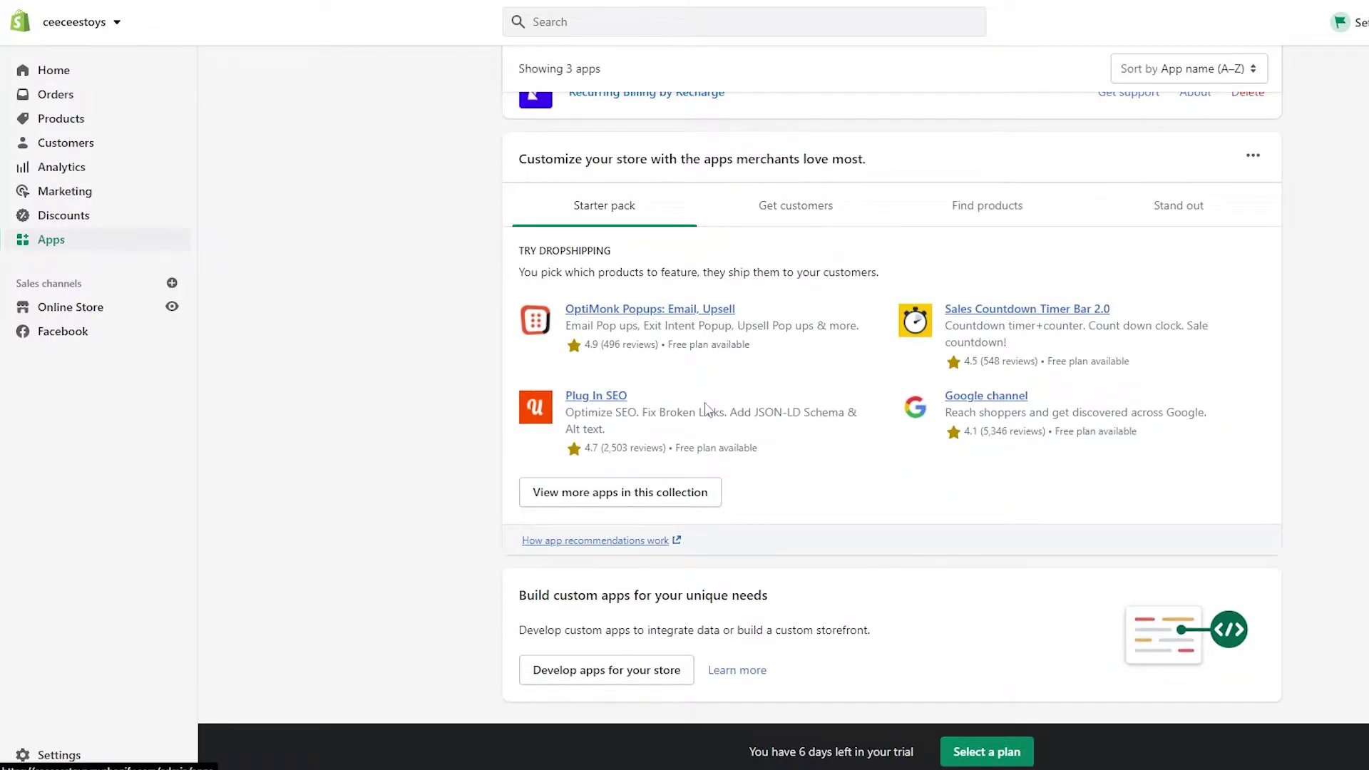
pyautogui.scroll(1, 762, 296)
pyautogui.scroll(-3, 761, 296)
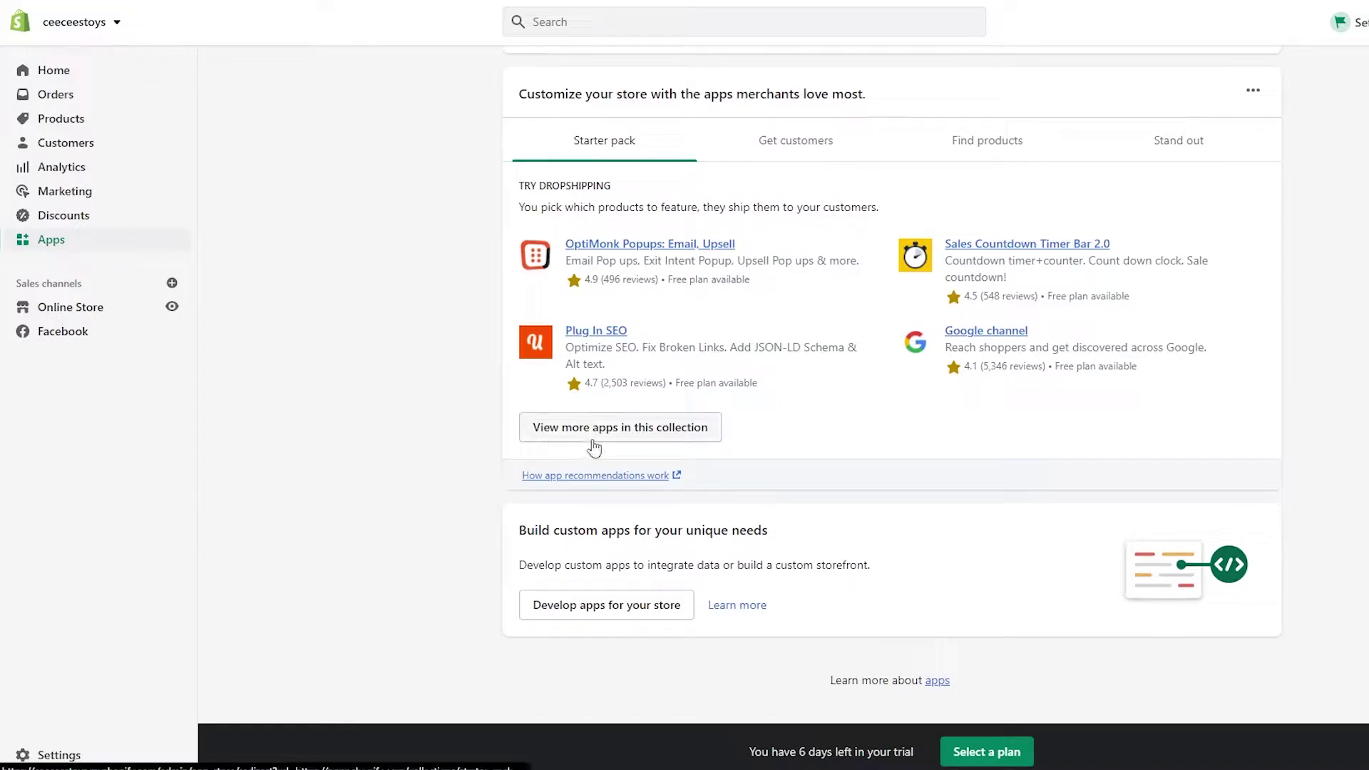
pyautogui.click(594, 445)
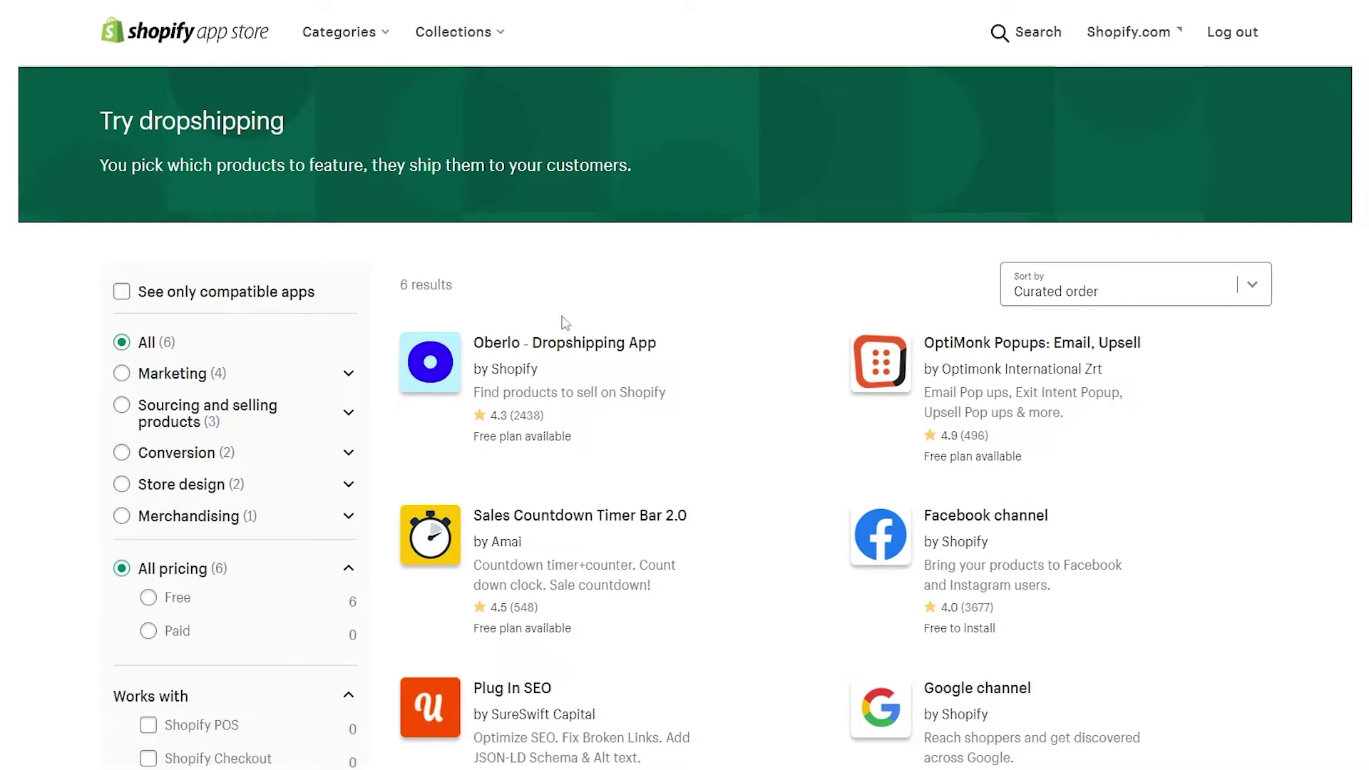
# - Search the Shopify App Store for 'mega menu'
pyautogui.click(1003, 48)
pyautogui.write('mega')
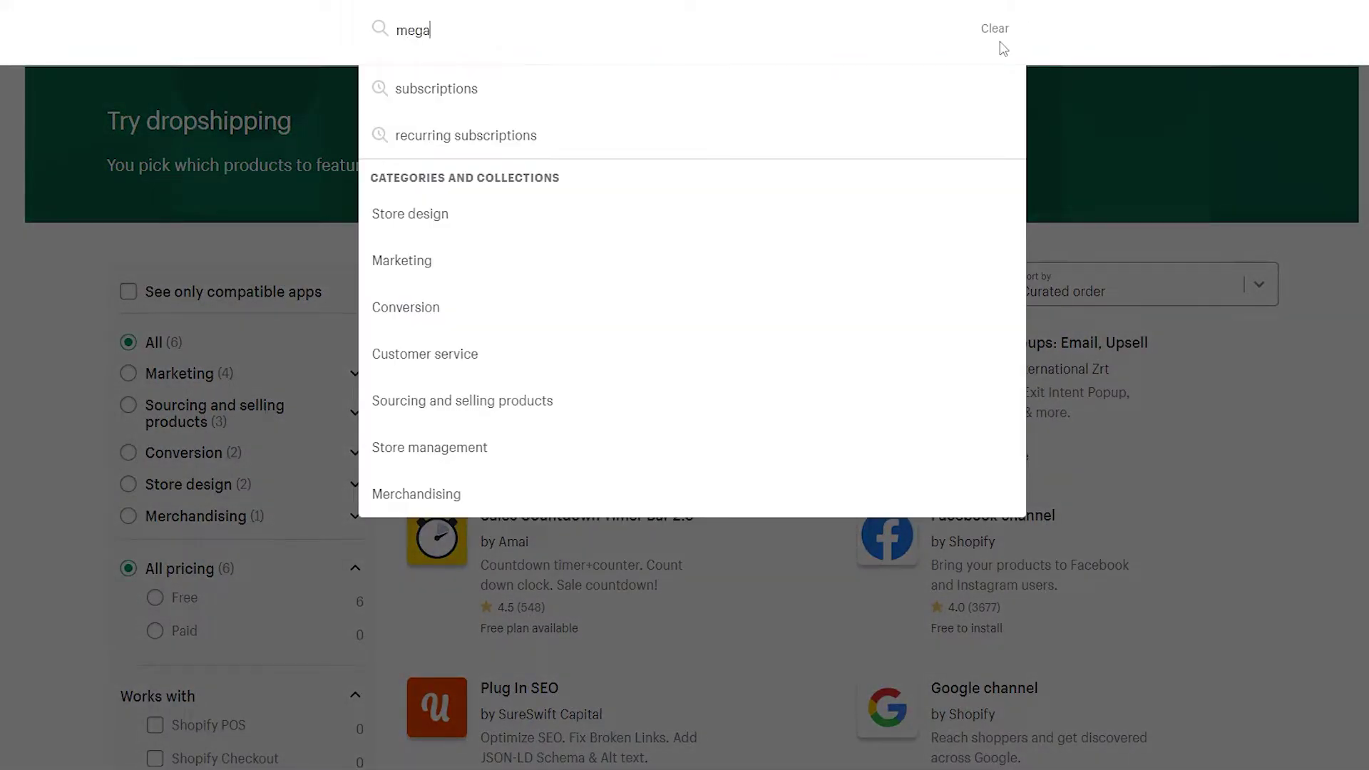
pyautogui.write('menu')
pyautogui.press('Return')
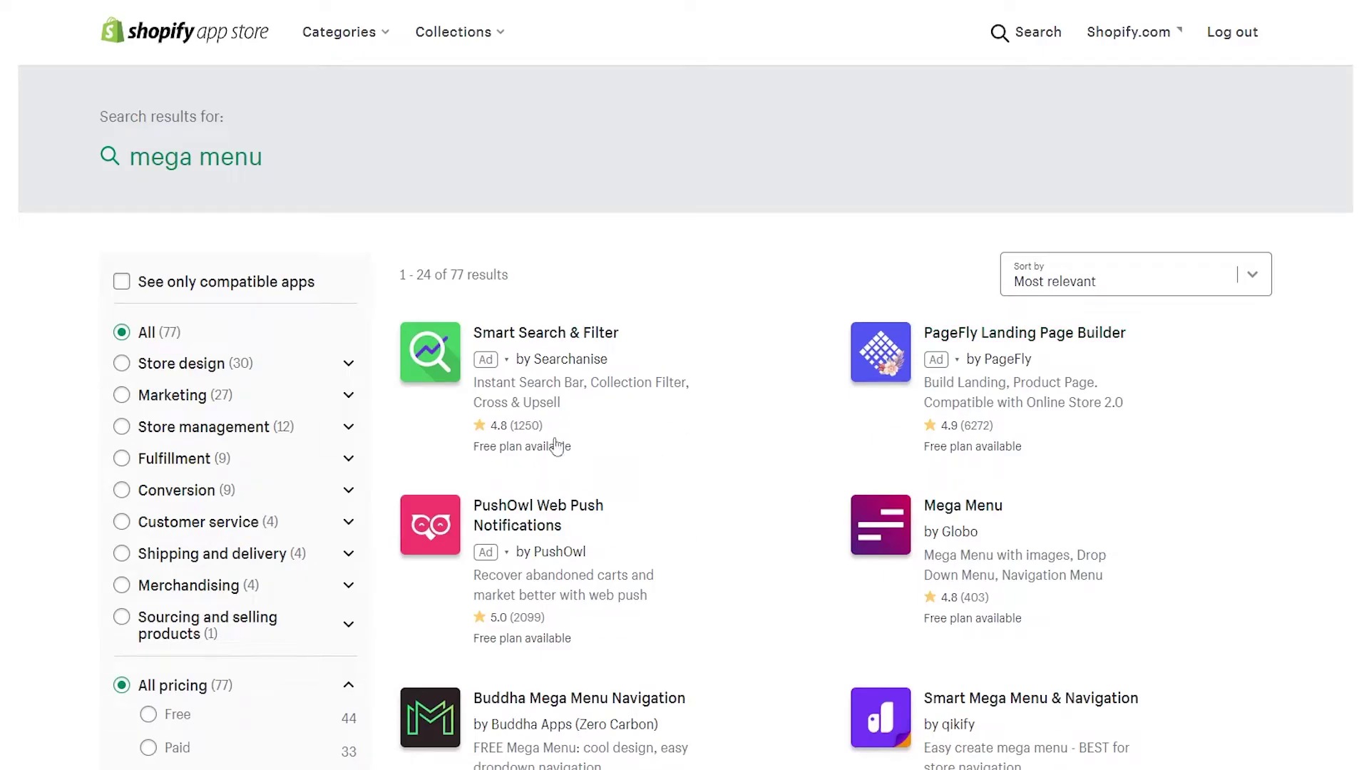
# - Browse the search results and open the Mega Menu by Globo app page
pyautogui.scroll(-8, 557, 447)
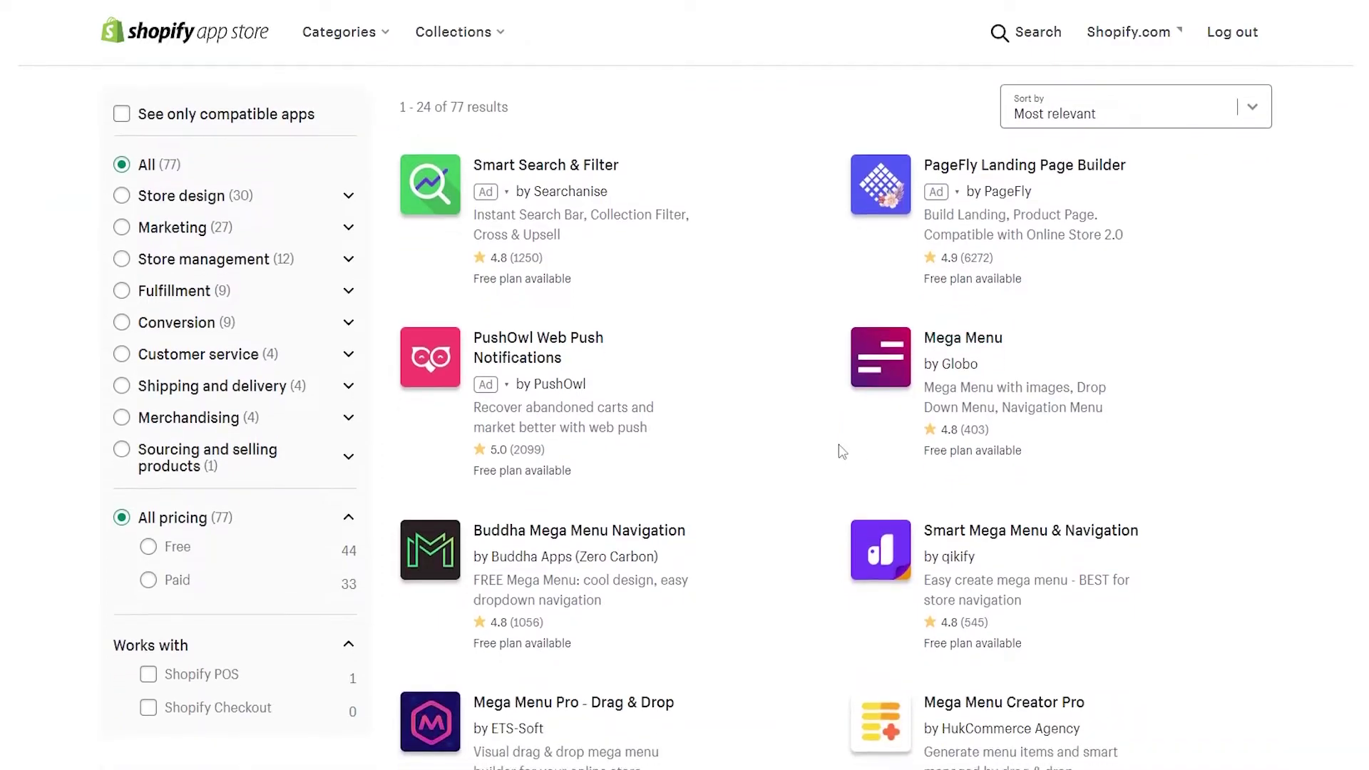
pyautogui.scroll(-4, 675, 451)
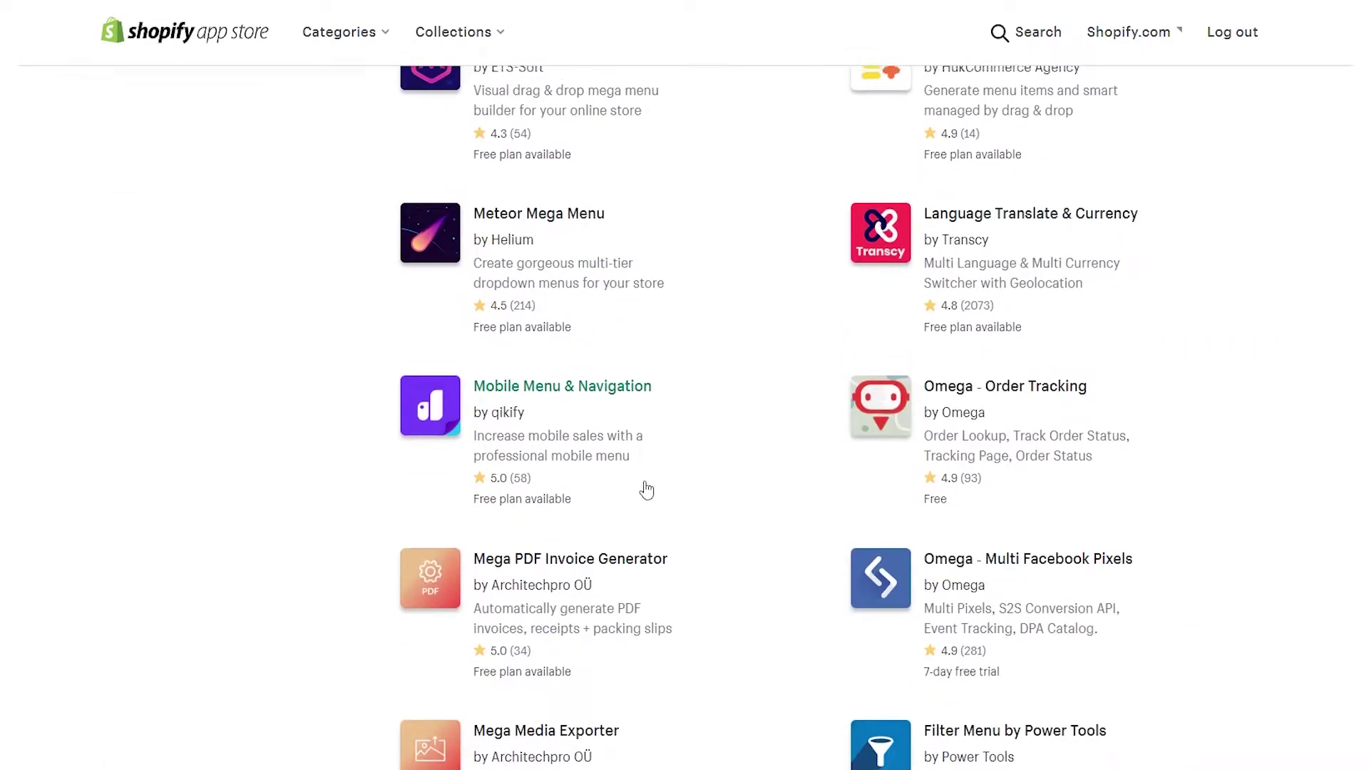
pyautogui.scroll(7, 641, 490)
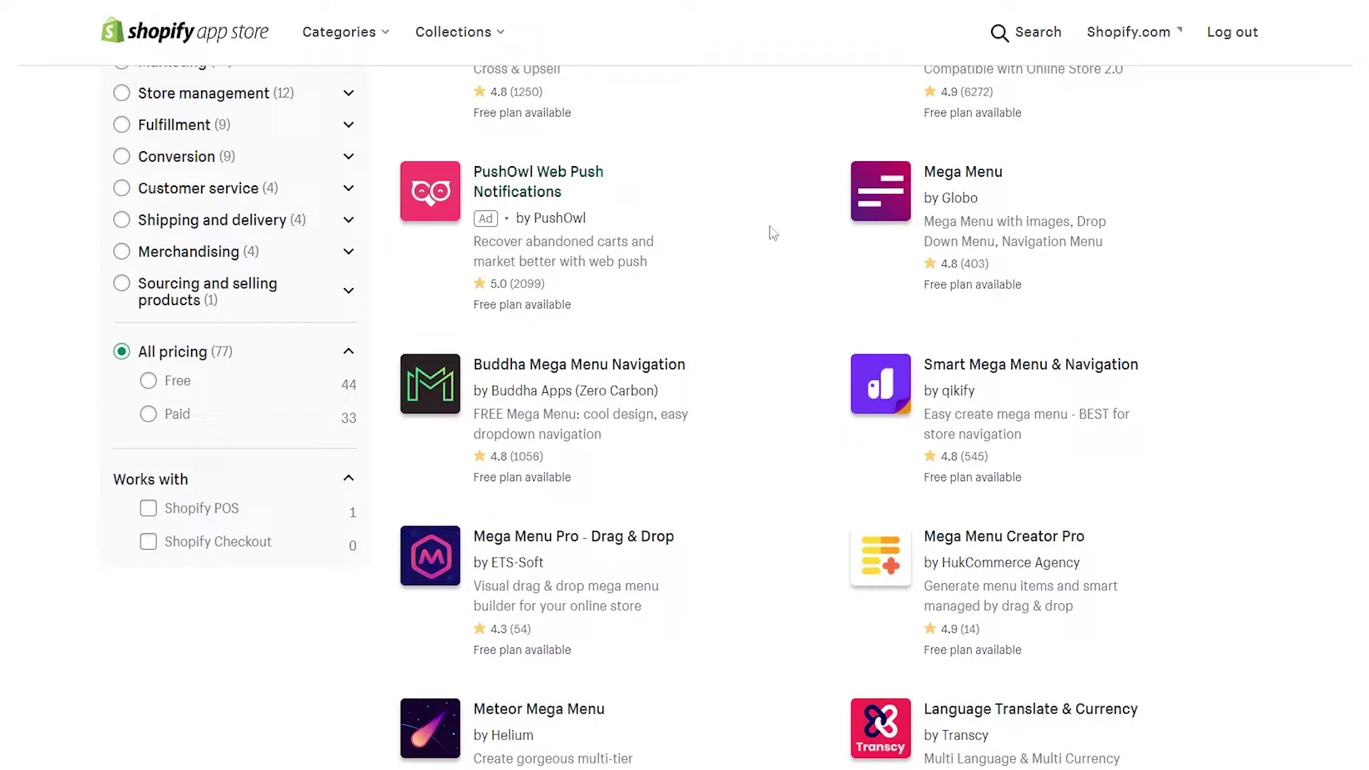
pyautogui.scroll(2, 519, 332)
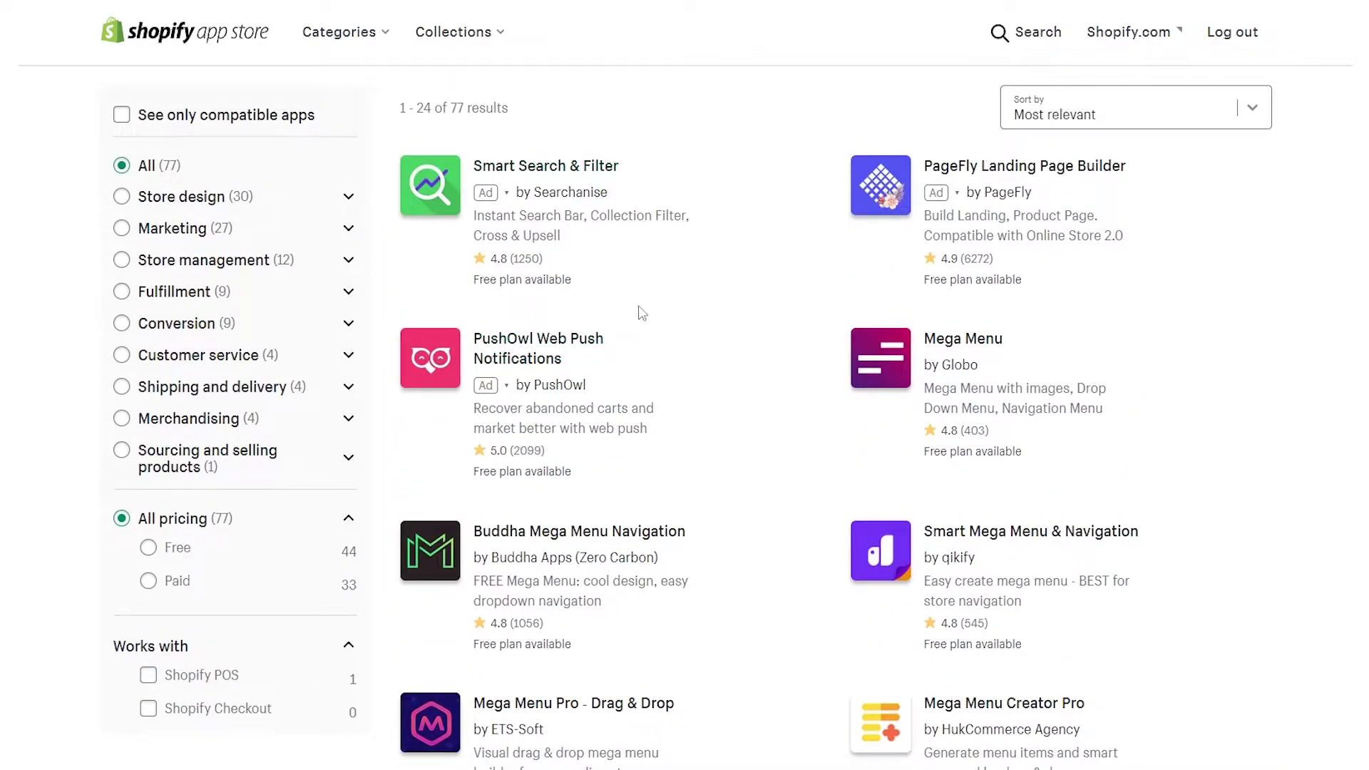
pyautogui.scroll(-3, 547, 591)
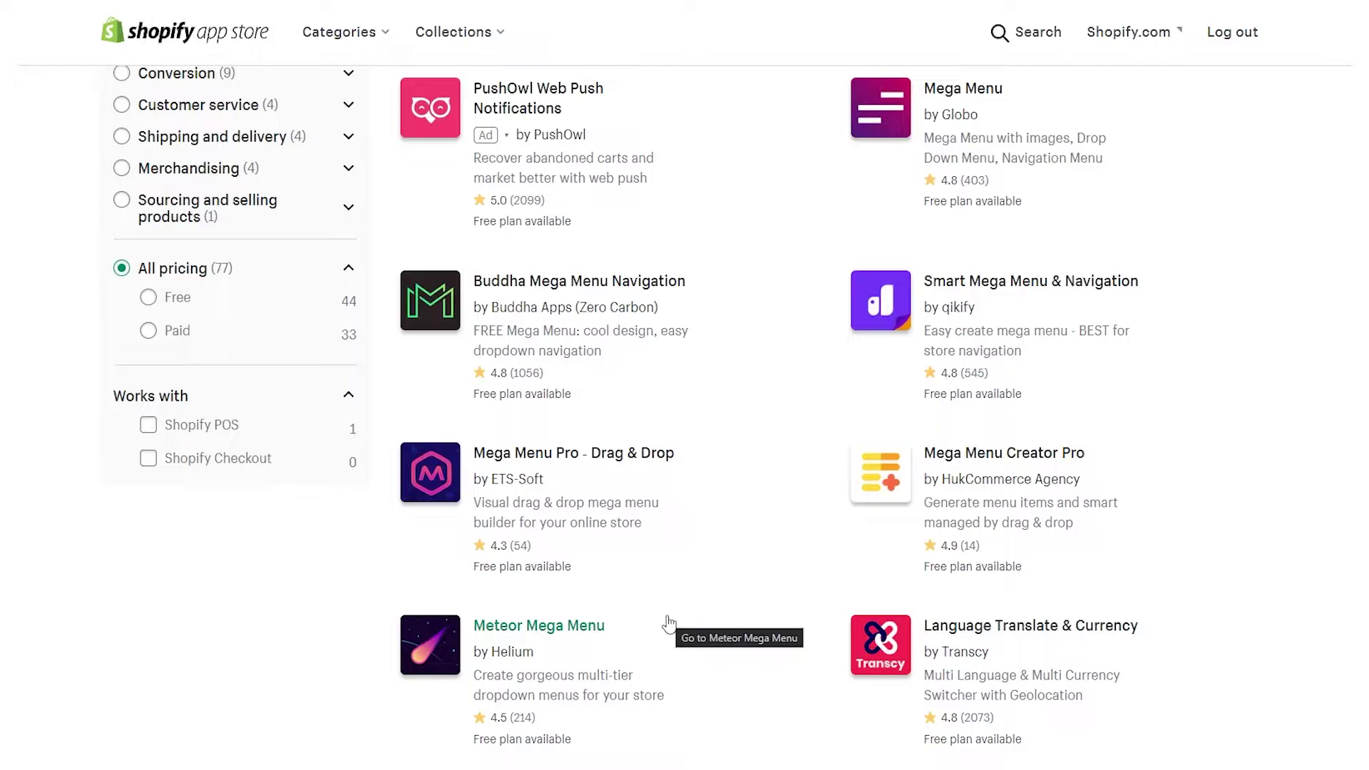
pyautogui.scroll(2, 668, 624)
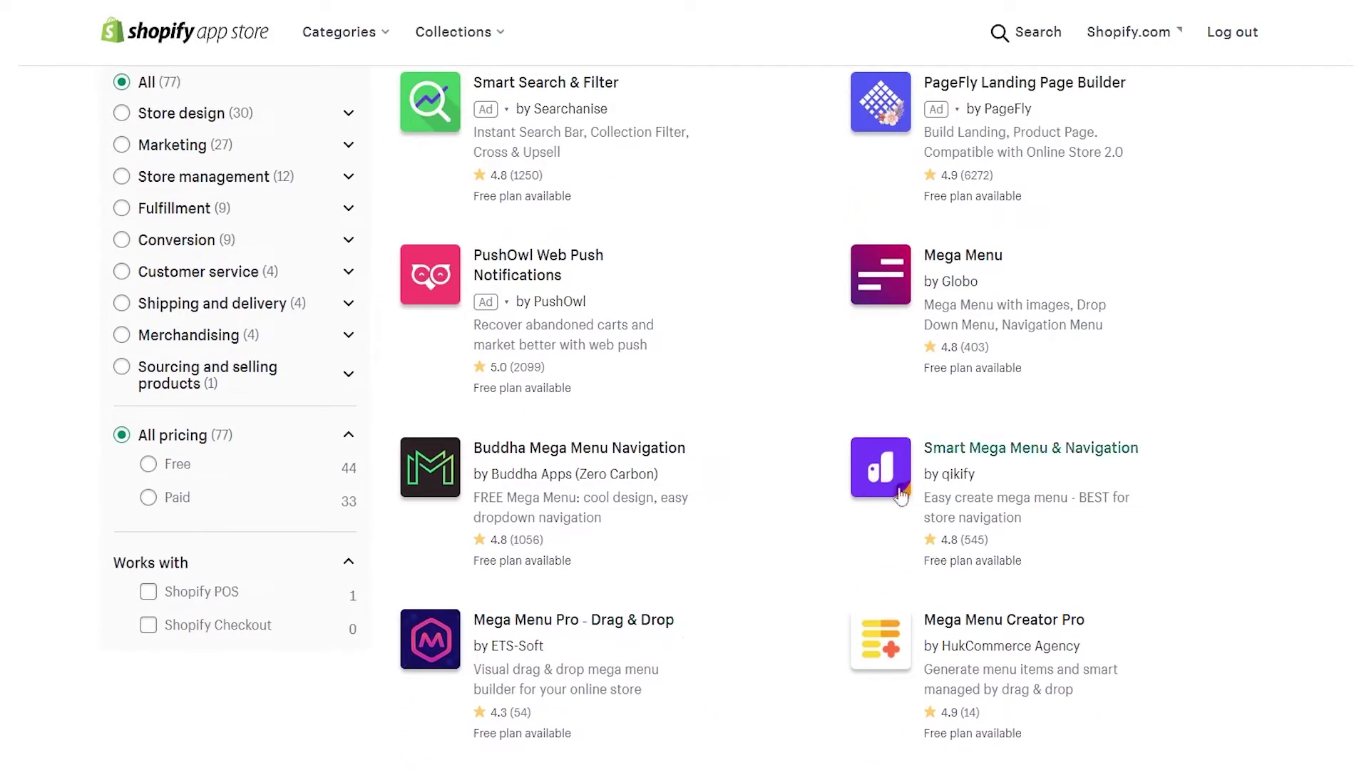
pyautogui.click(951, 301)
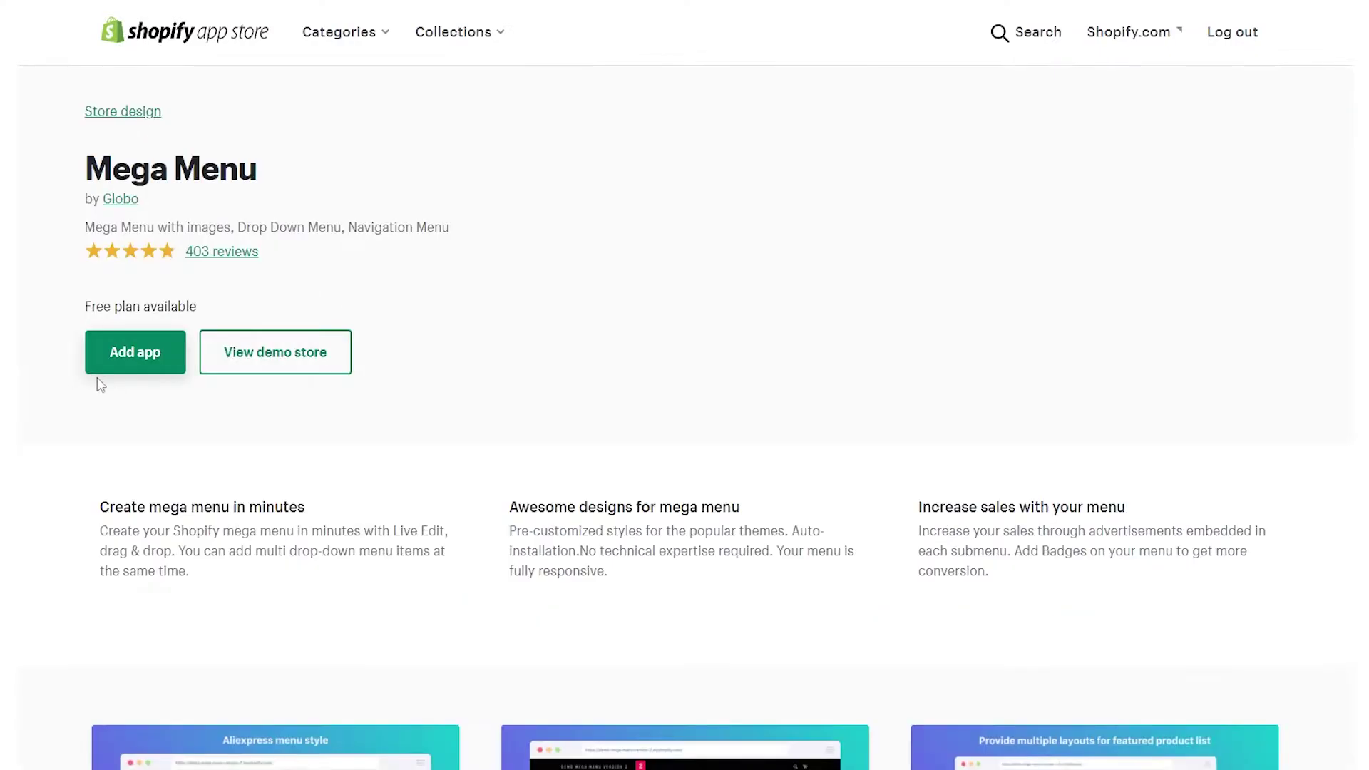
# - Add Globo Mega Menu to the store and approve its installation
pyautogui.click(136, 356)
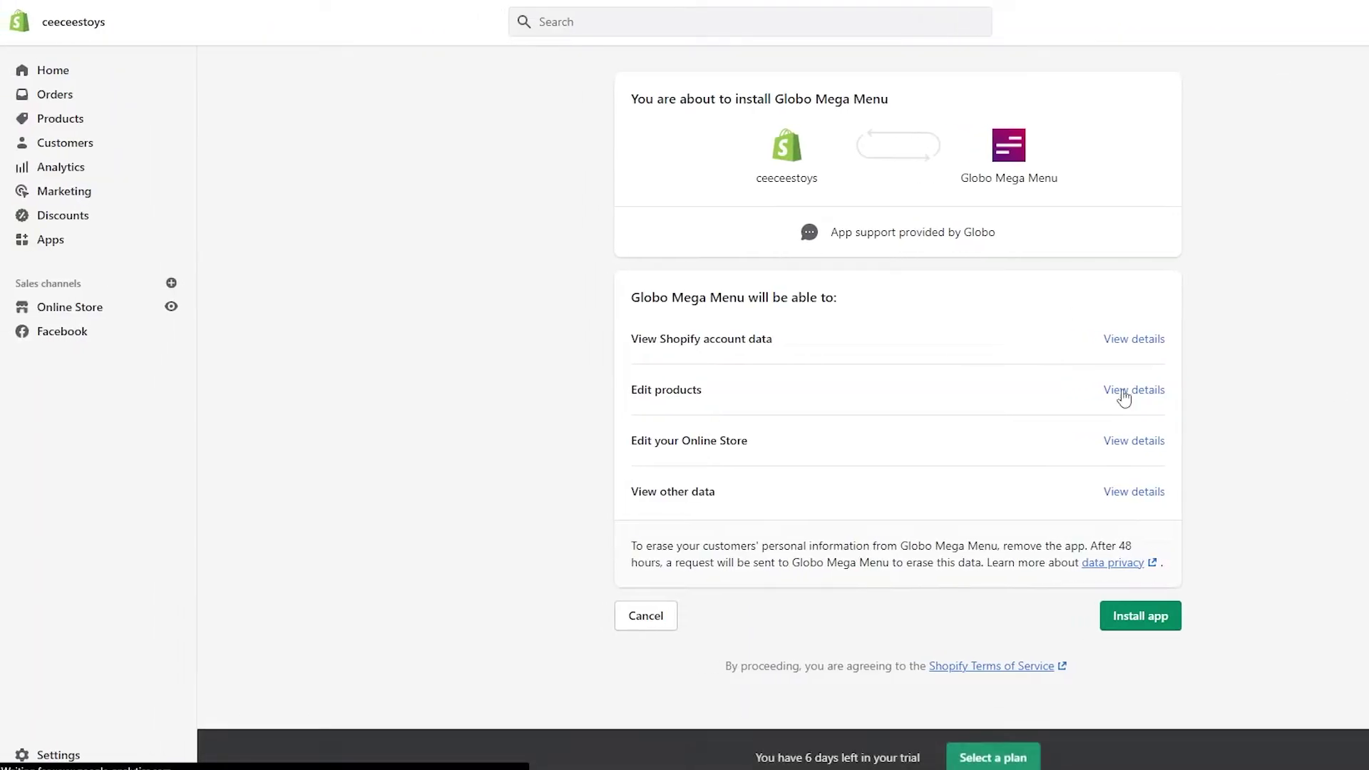
pyautogui.click(1128, 625)
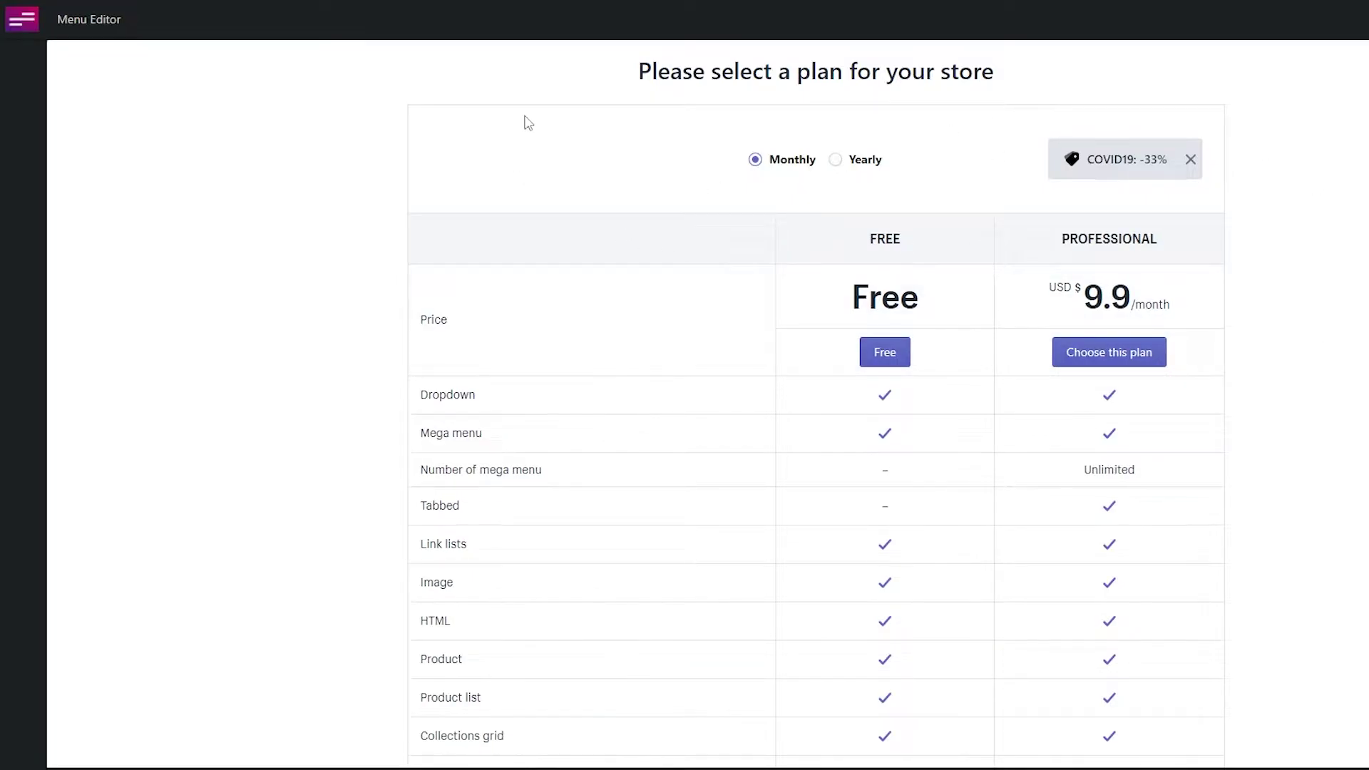
# - Scroll through Globo's plan table comparing Free and Professional features
pyautogui.scroll(-6, 849, 306)
pyautogui.scroll(-4, 867, 332)
pyautogui.scroll(10, 904, 388)
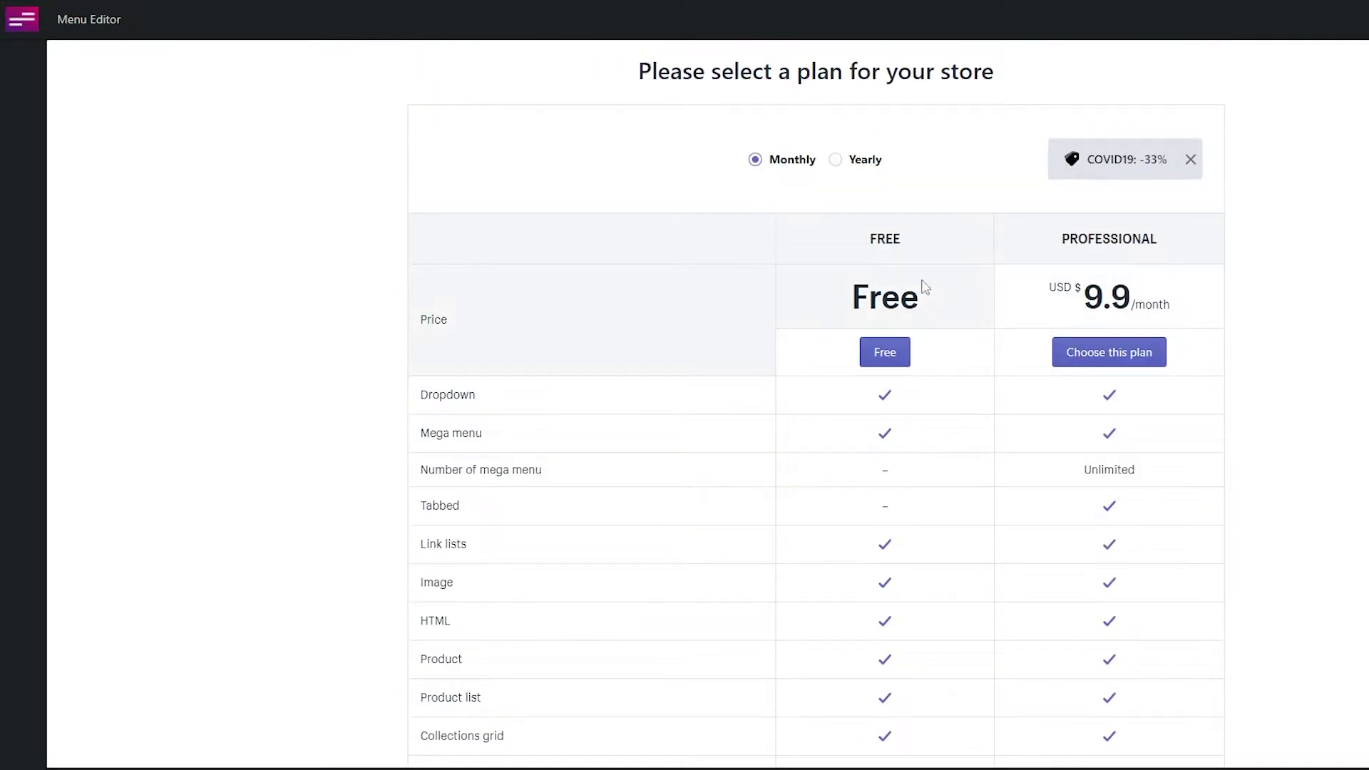
pyautogui.moveTo(1084, 299); pyautogui.dragTo(1132, 299)
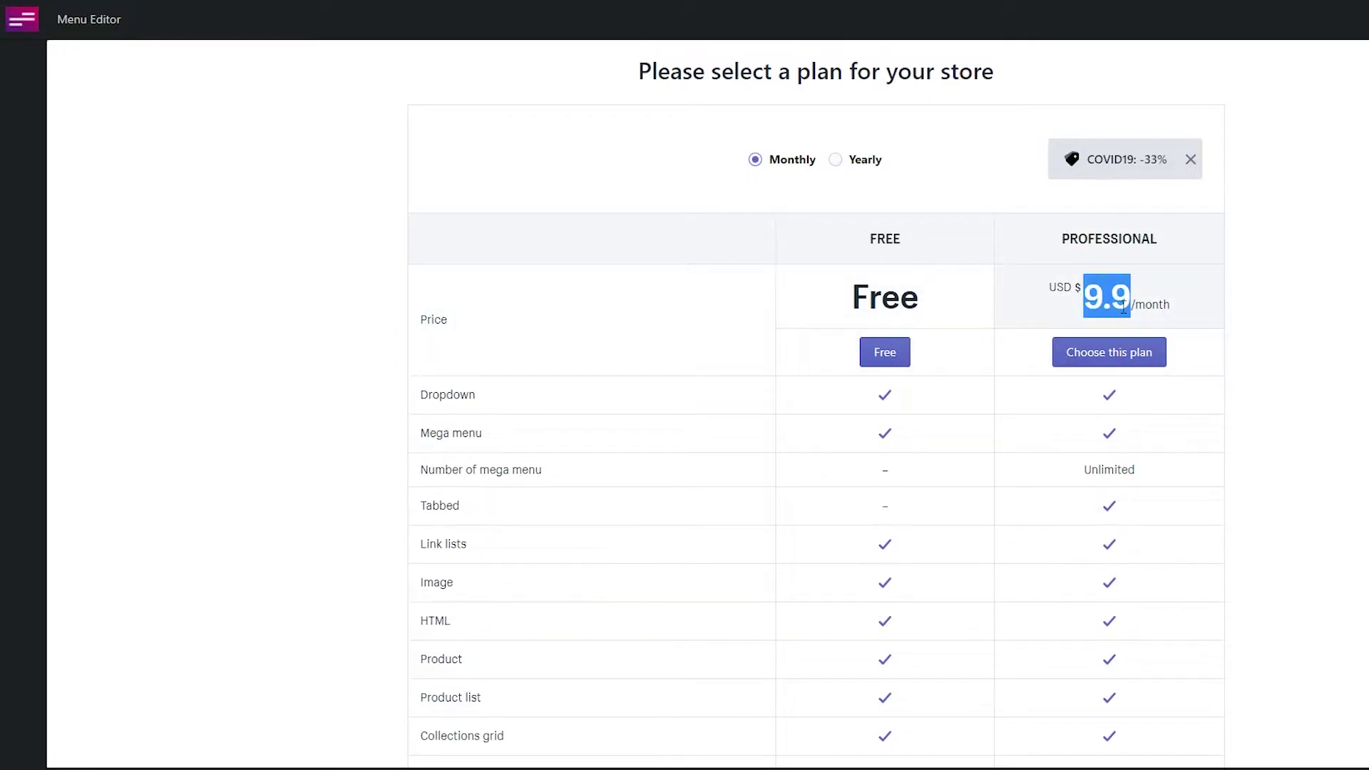
pyautogui.scroll(-2, 848, 306)
pyautogui.scroll(-1, 889, 289)
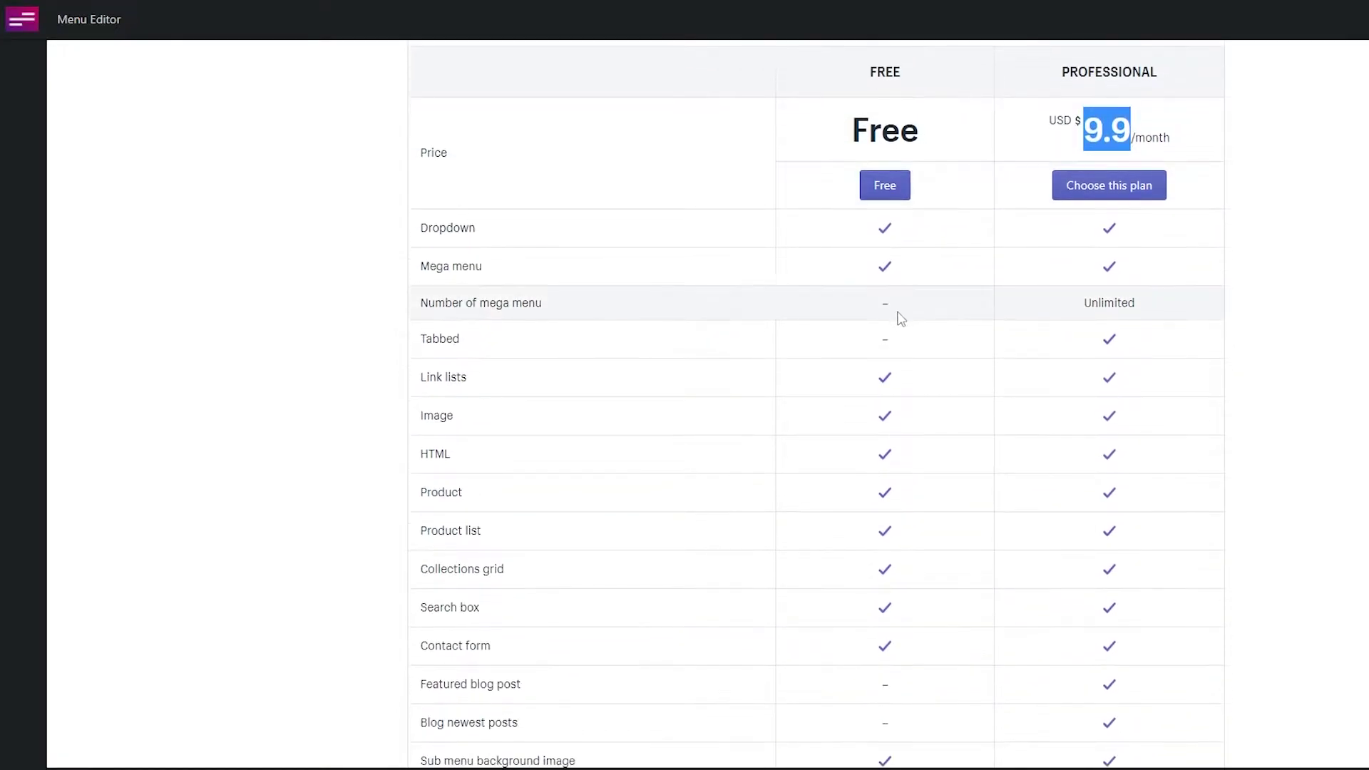
pyautogui.scroll(-1, 515, 303)
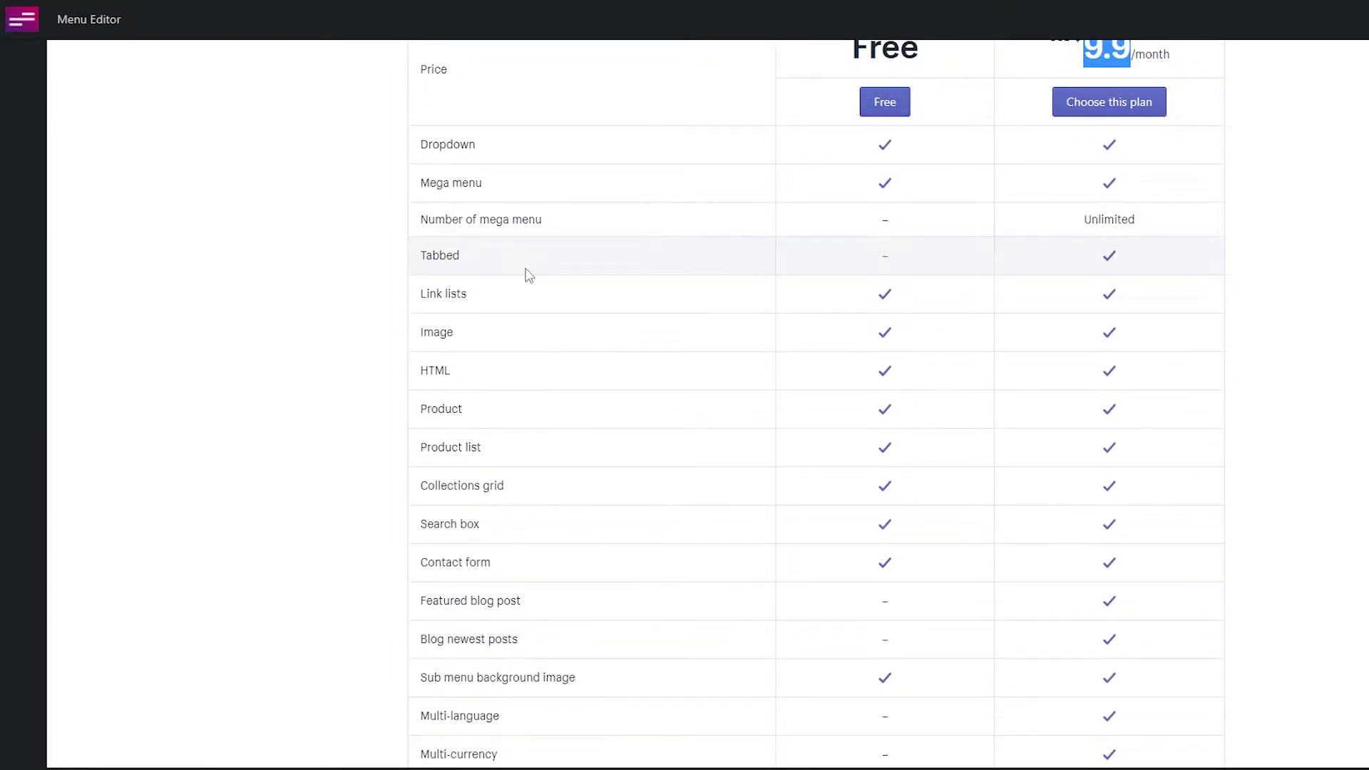
pyautogui.scroll(-1, 529, 276)
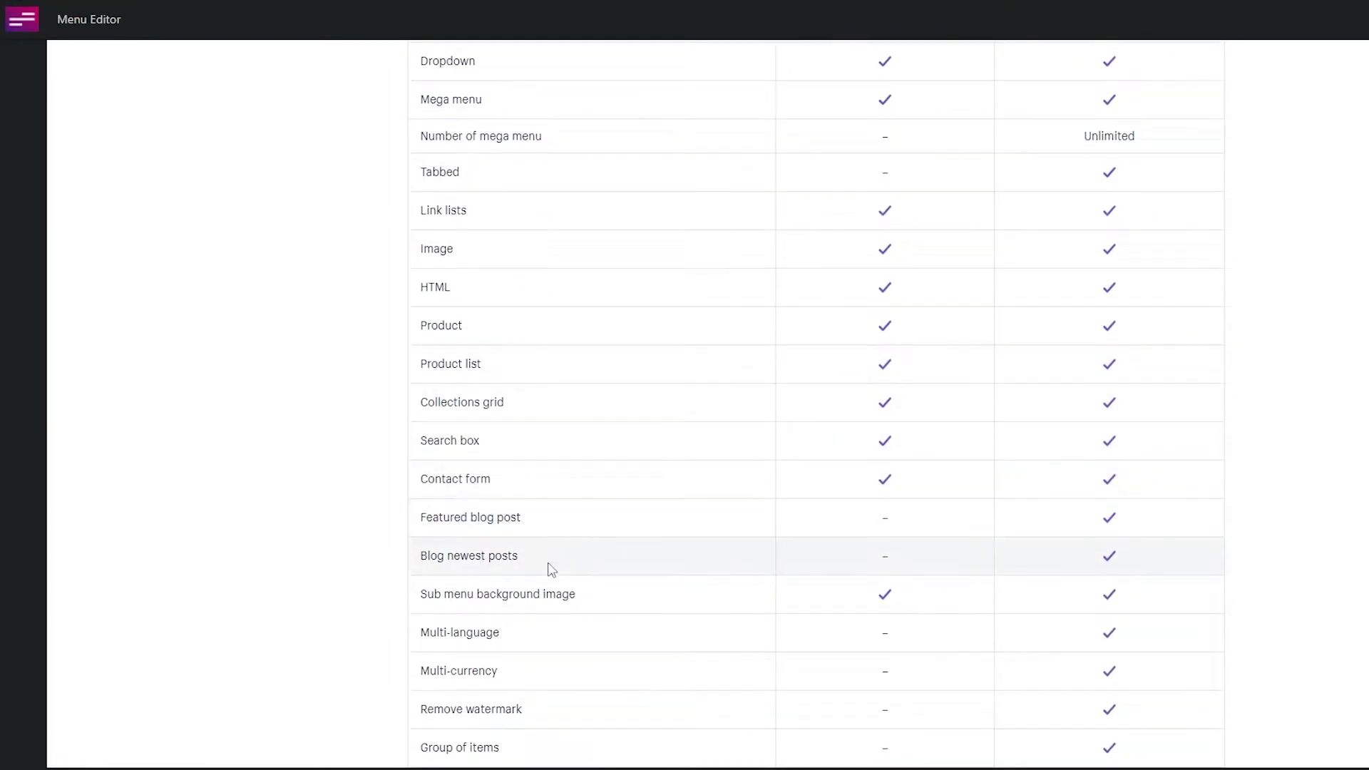
pyautogui.scroll(-4, 547, 570)
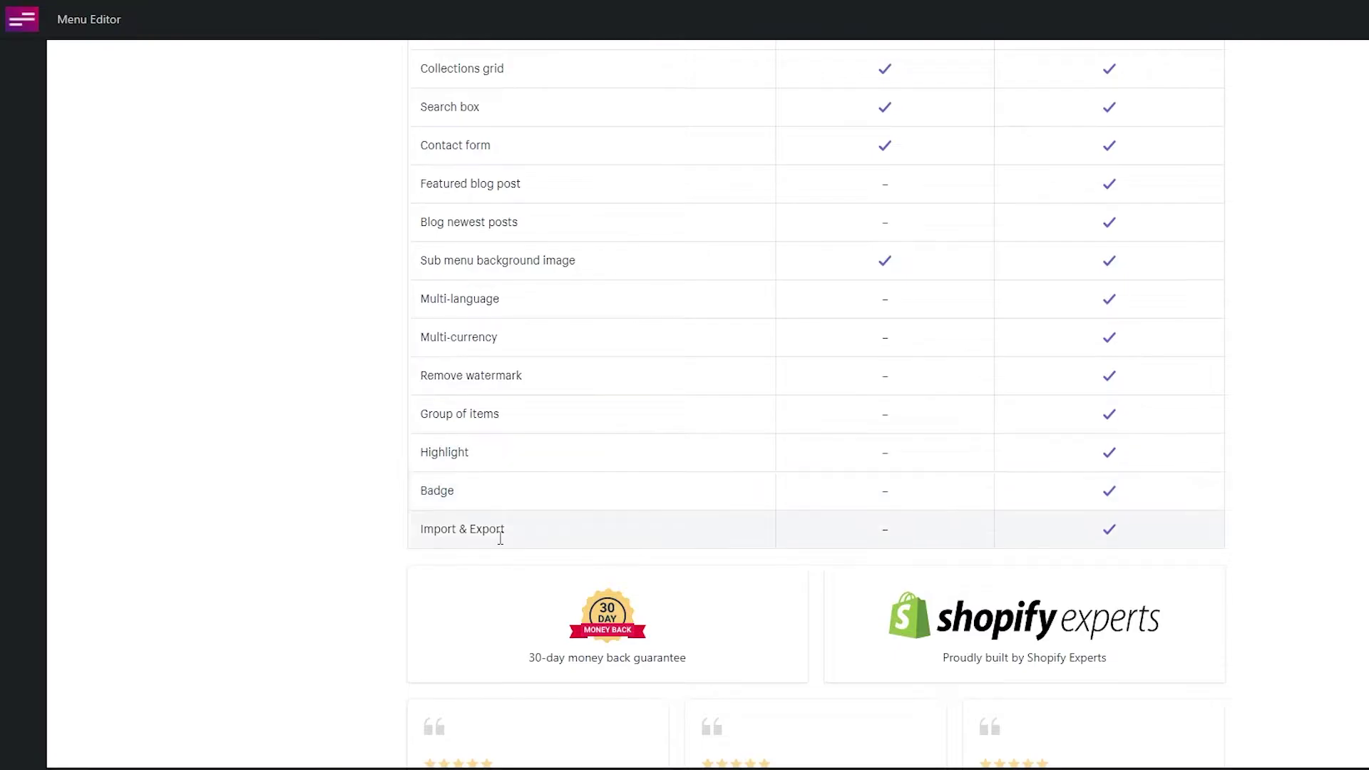
pyautogui.scroll(7, 703, 468)
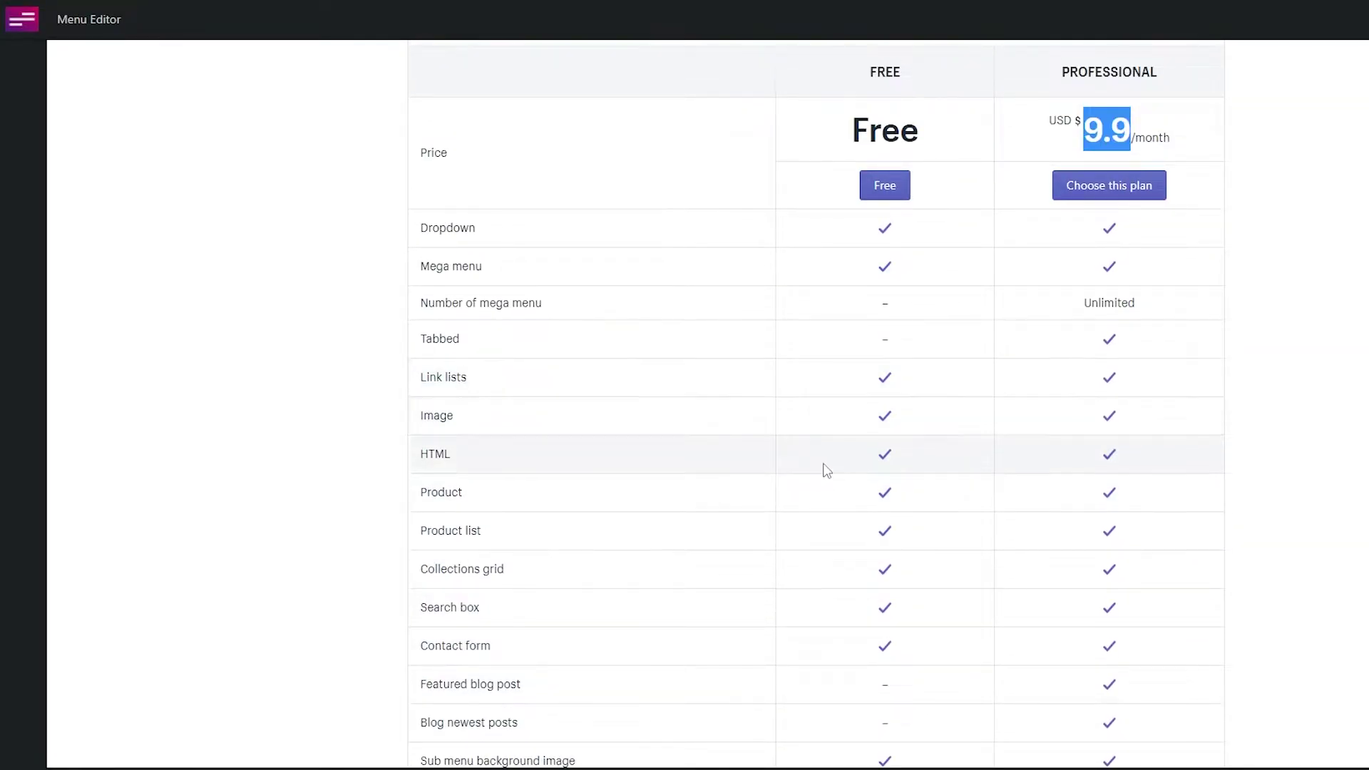
pyautogui.scroll(1, 811, 557)
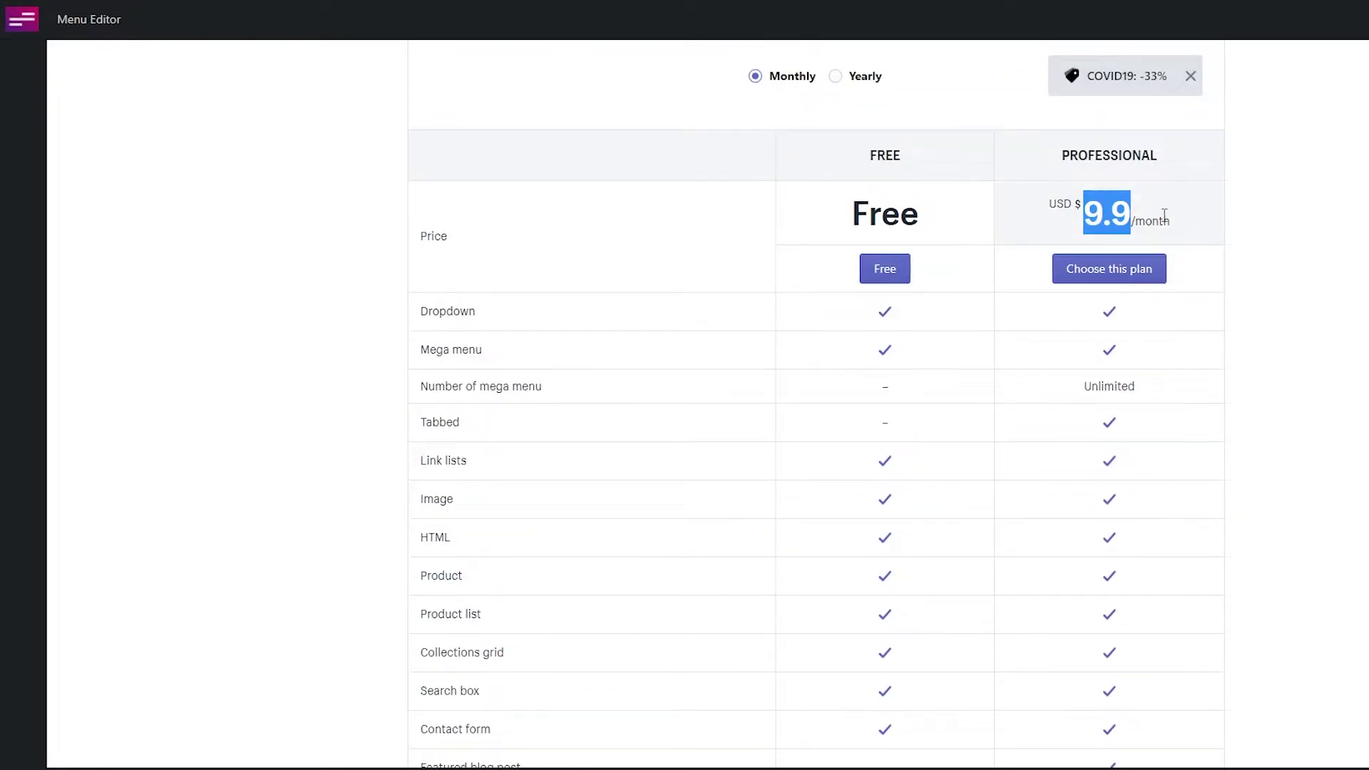
# - Highlight the Professional plan's 9.9 monthly price and review the table again
pyautogui.click(1053, 211)
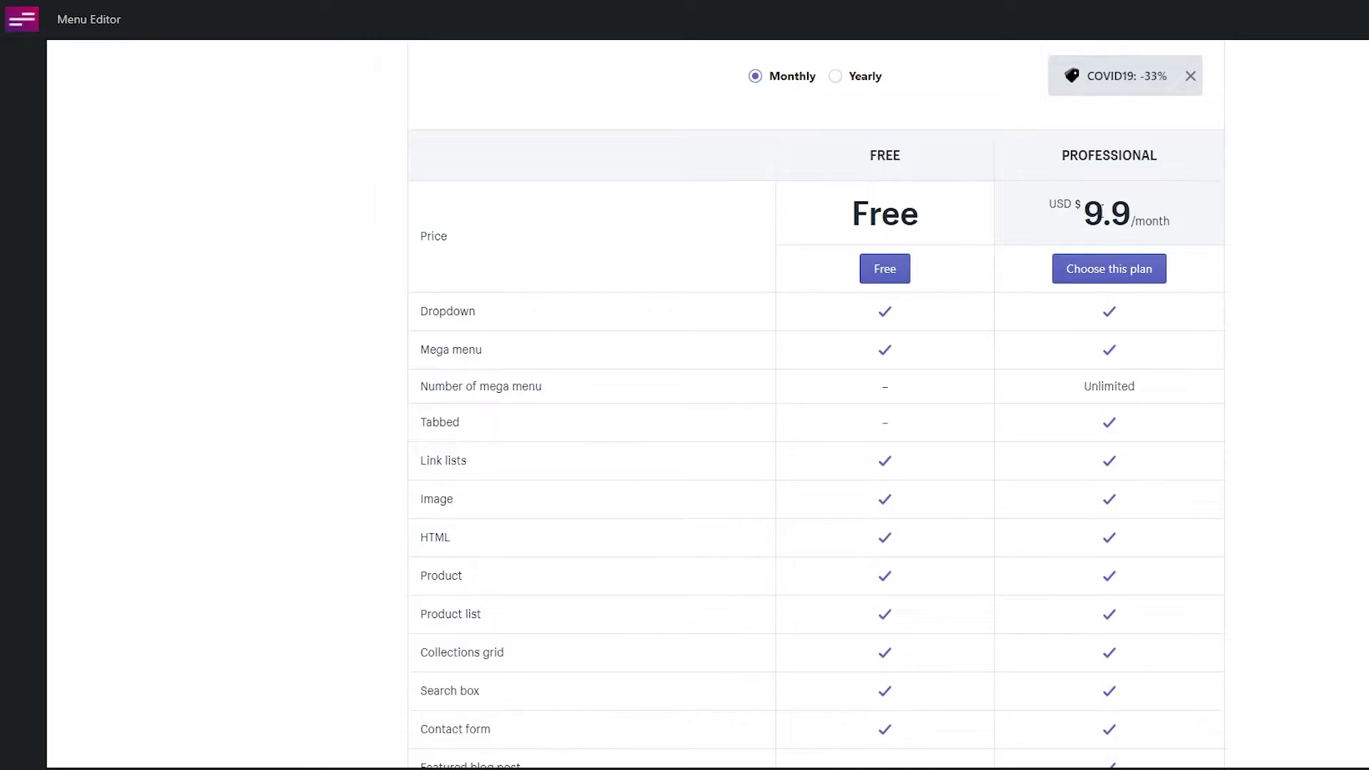
pyautogui.doubleClick(1101, 211)
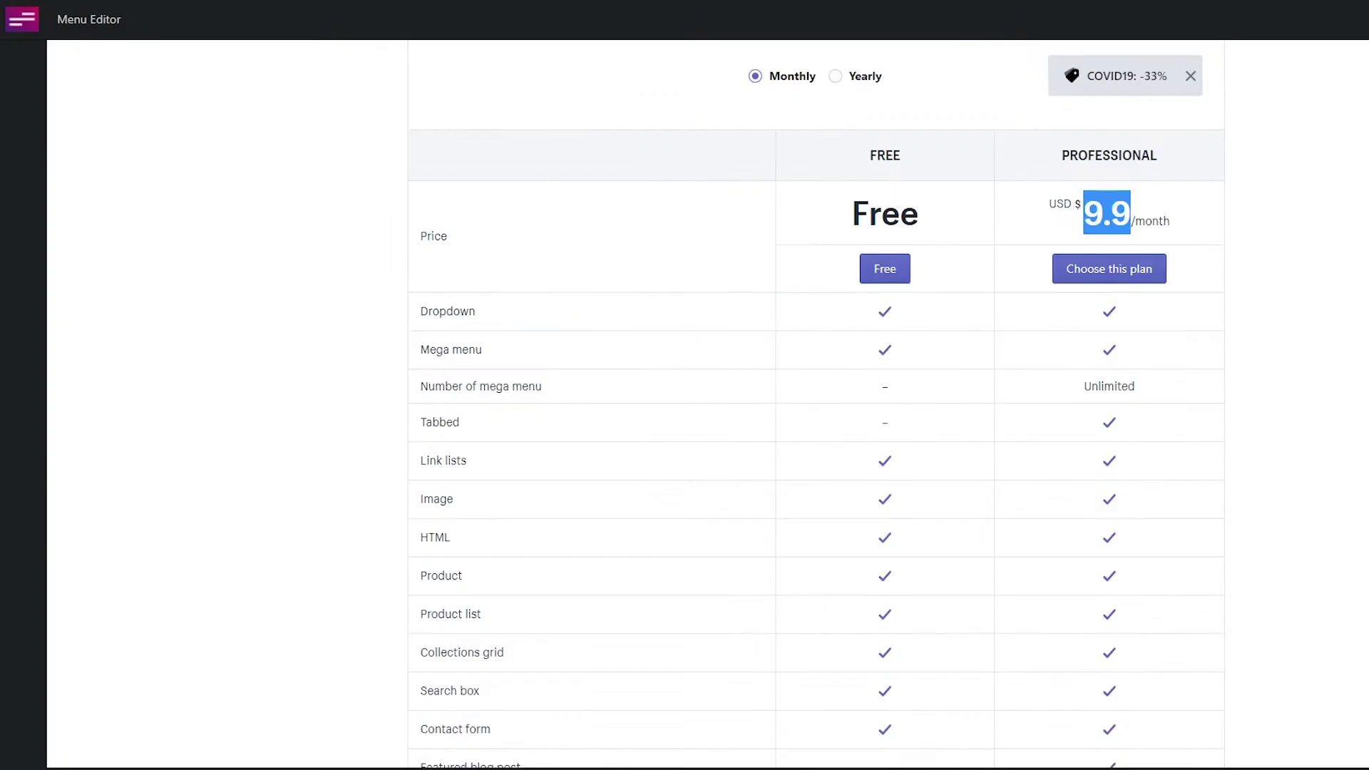
pyautogui.scroll(-4, 1078, 419)
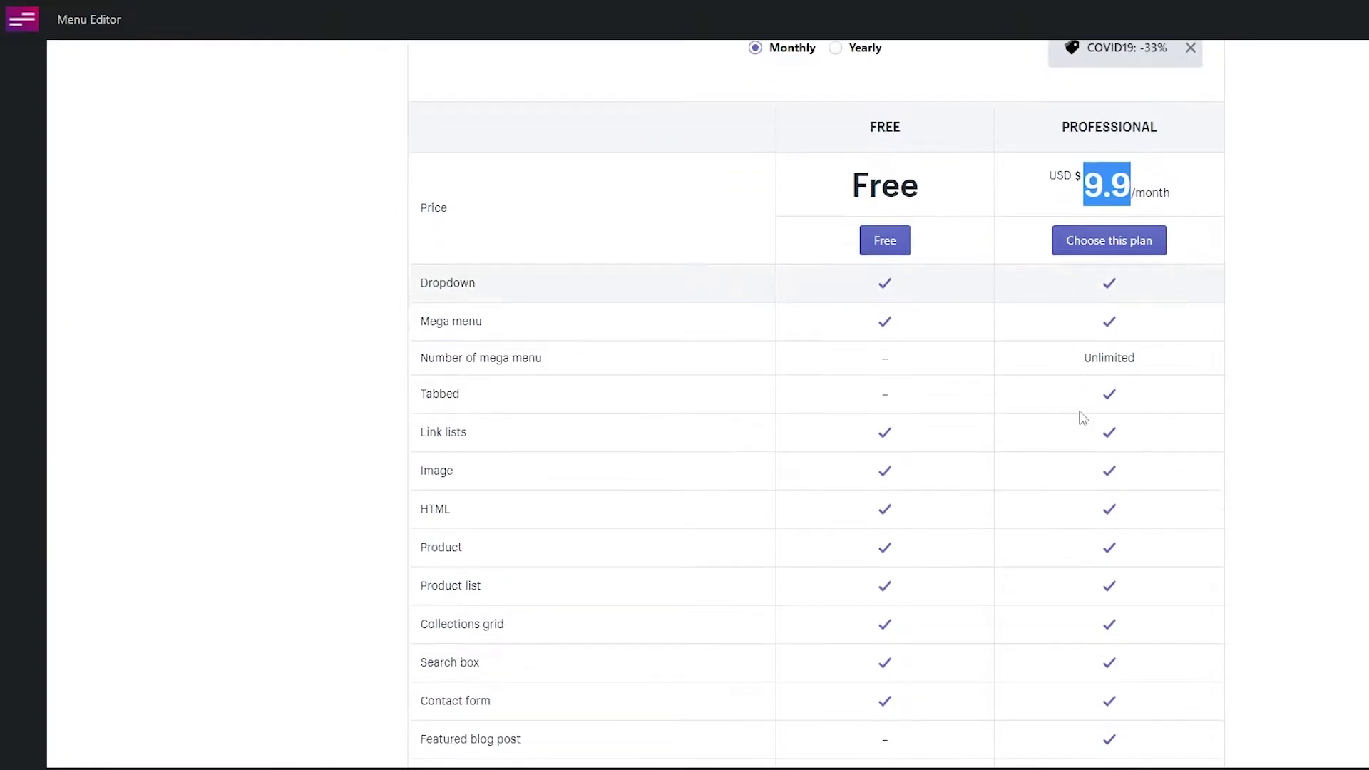
pyautogui.scroll(-12, 1093, 464)
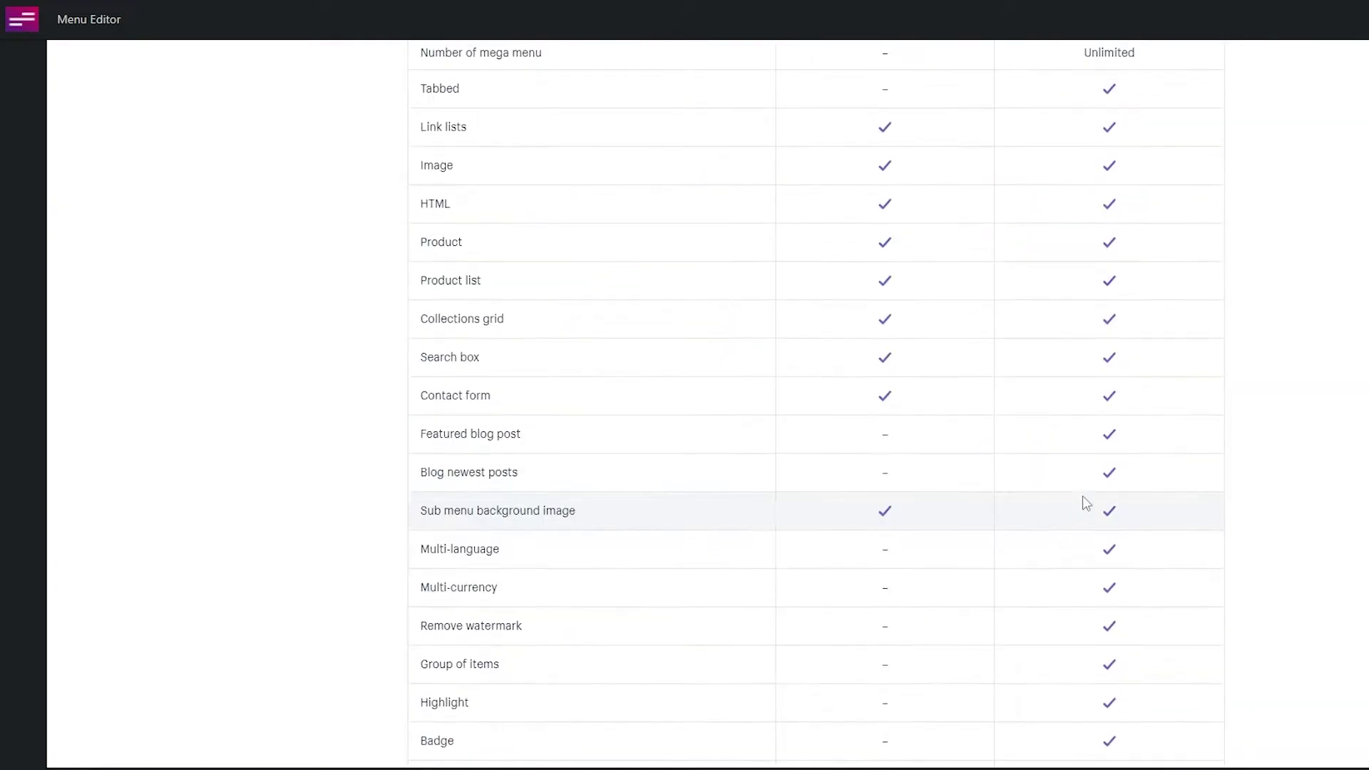
pyautogui.scroll(8, 1083, 497)
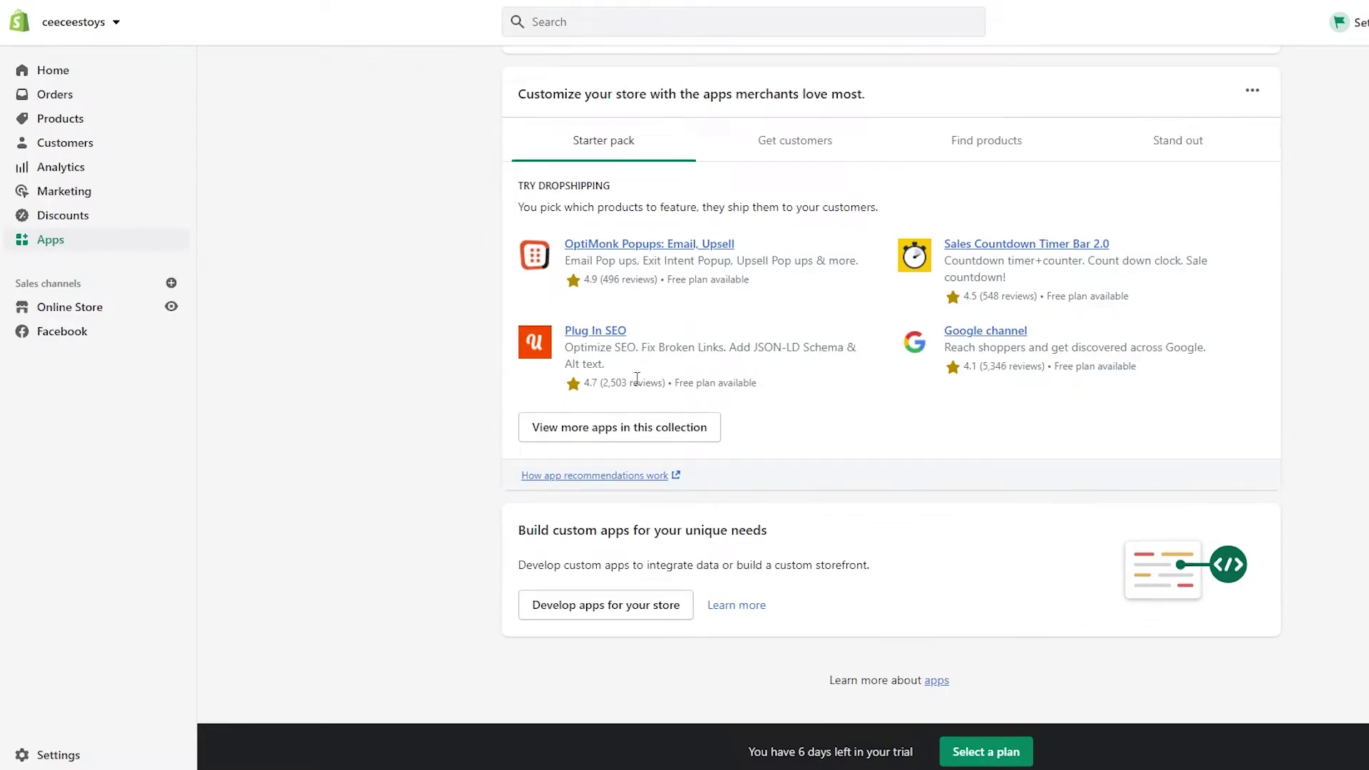
# - Reopen the Try dropshipping collection and search the App Store for 'mega menu'
pyautogui.click(639, 428)
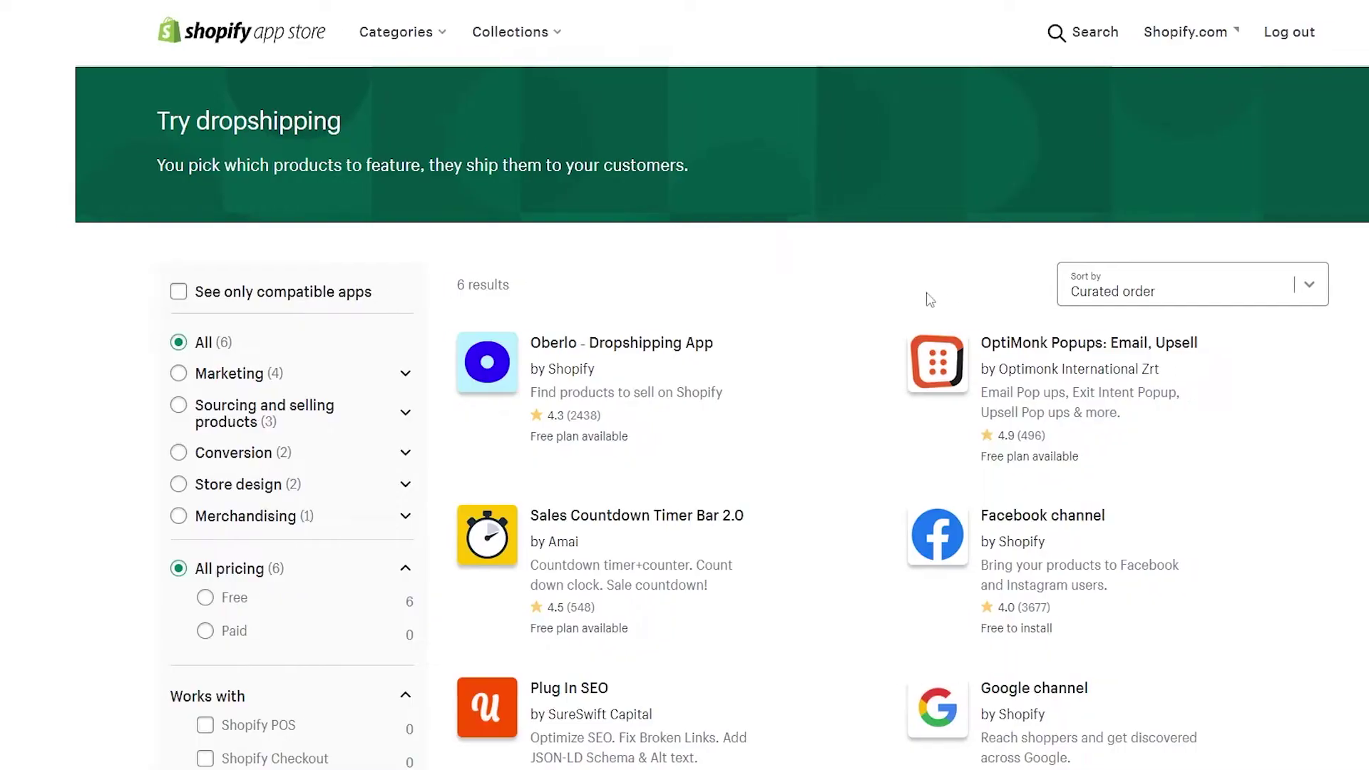
pyautogui.click(998, 25)
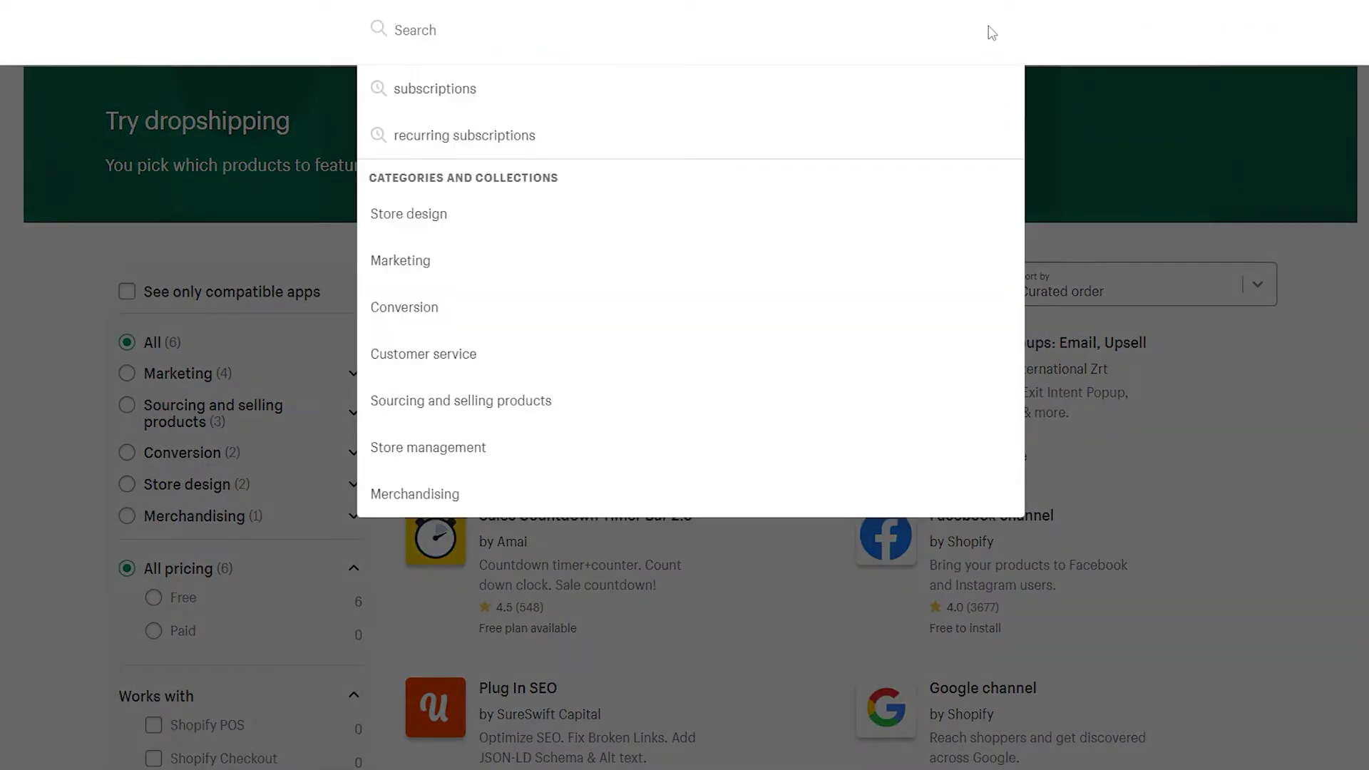
pyautogui.write('mega menu')
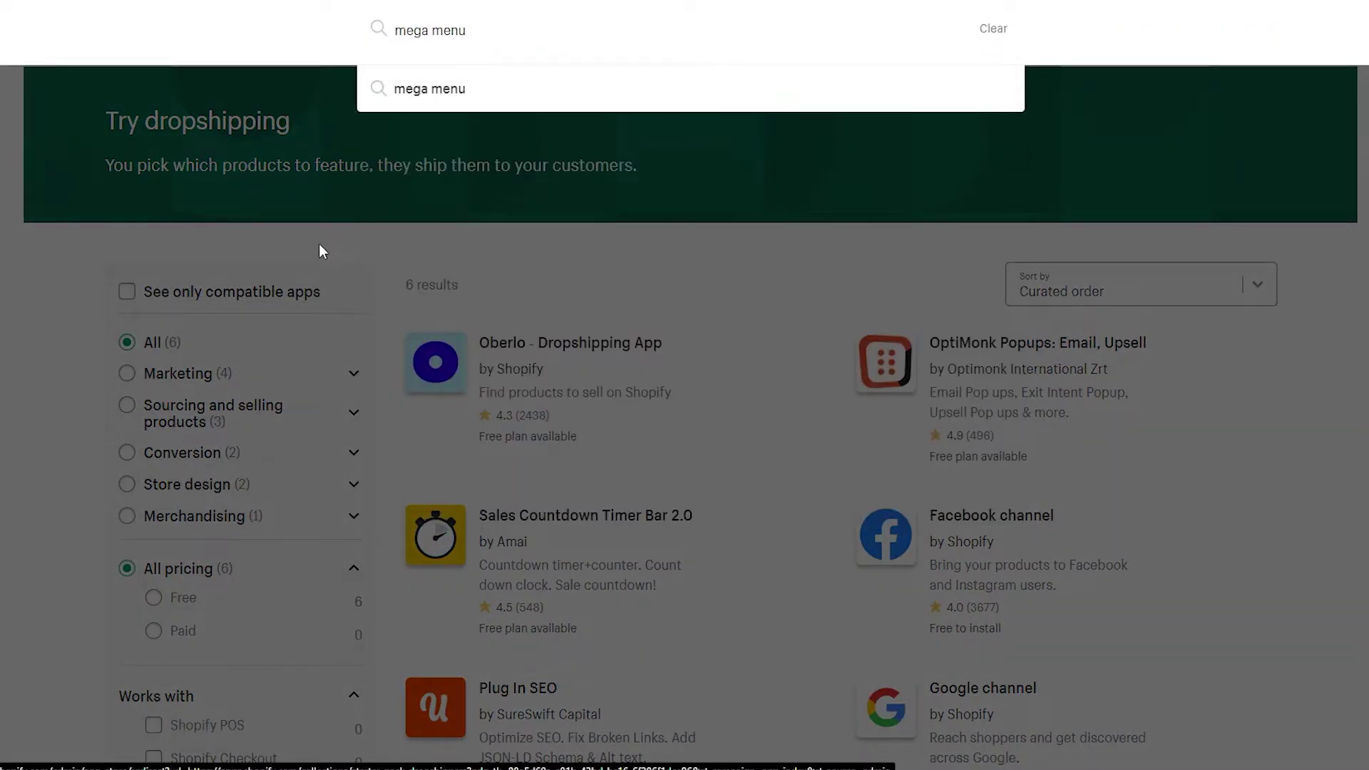
pyautogui.press('Return')
# - Install Smart Mega Menu & Navigation and close its tutorial video
pyautogui.scroll(-5, 651, 392)
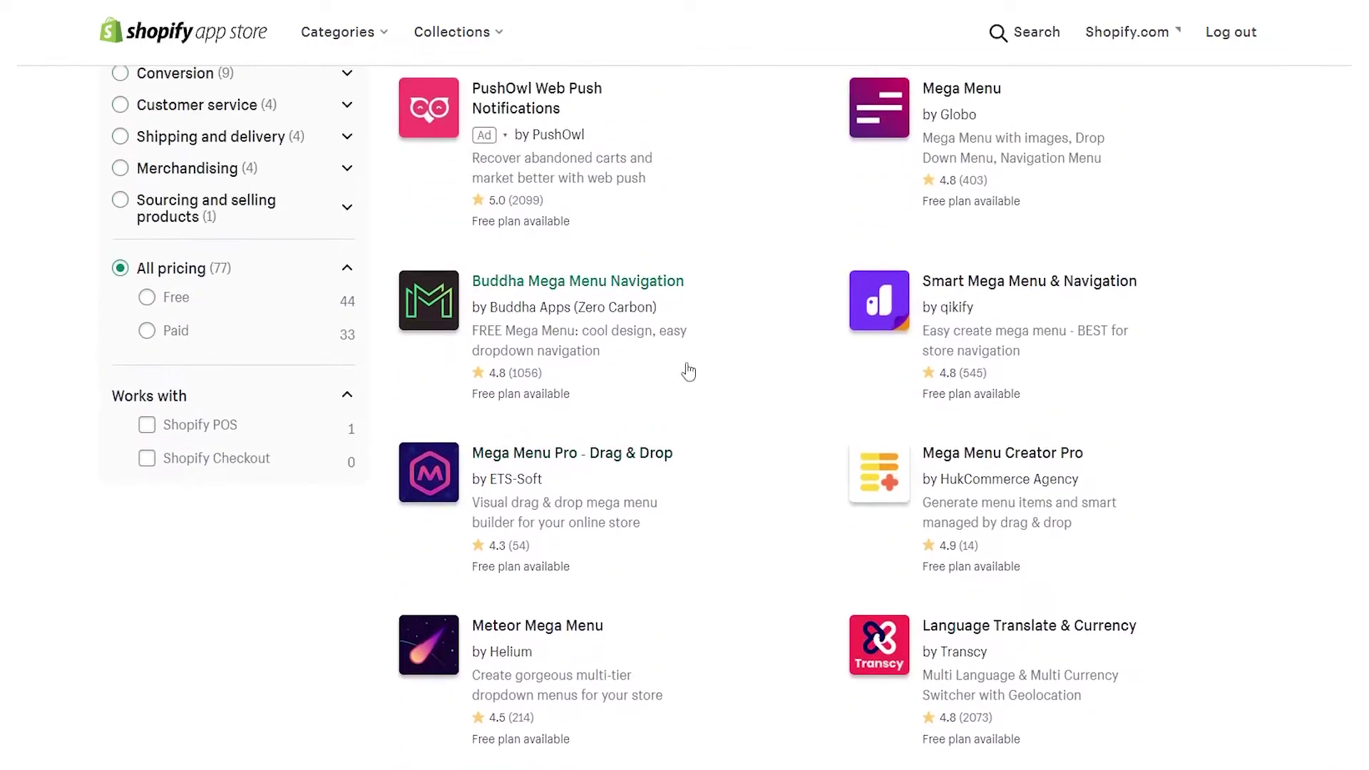
pyautogui.scroll(3, 913, 263)
pyautogui.scroll(-3, 996, 263)
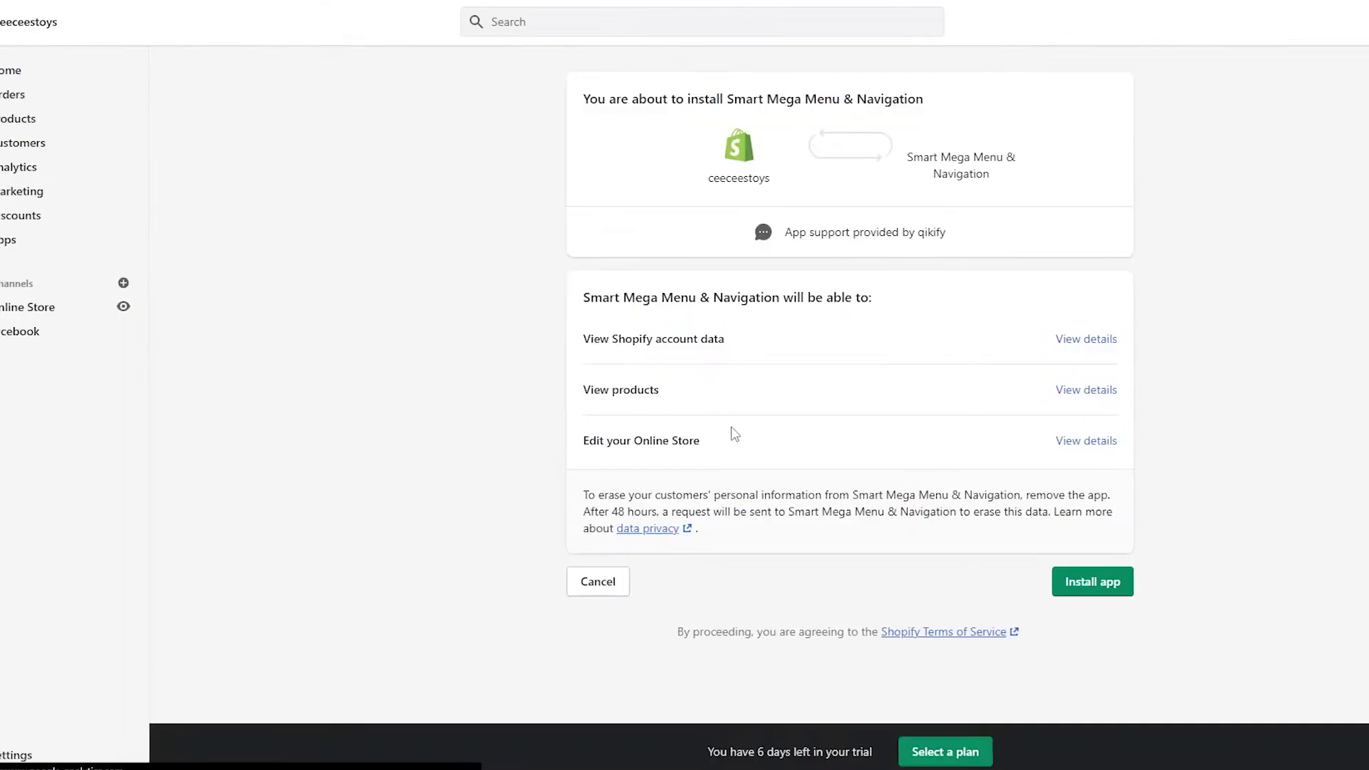
pyautogui.click(1148, 603)
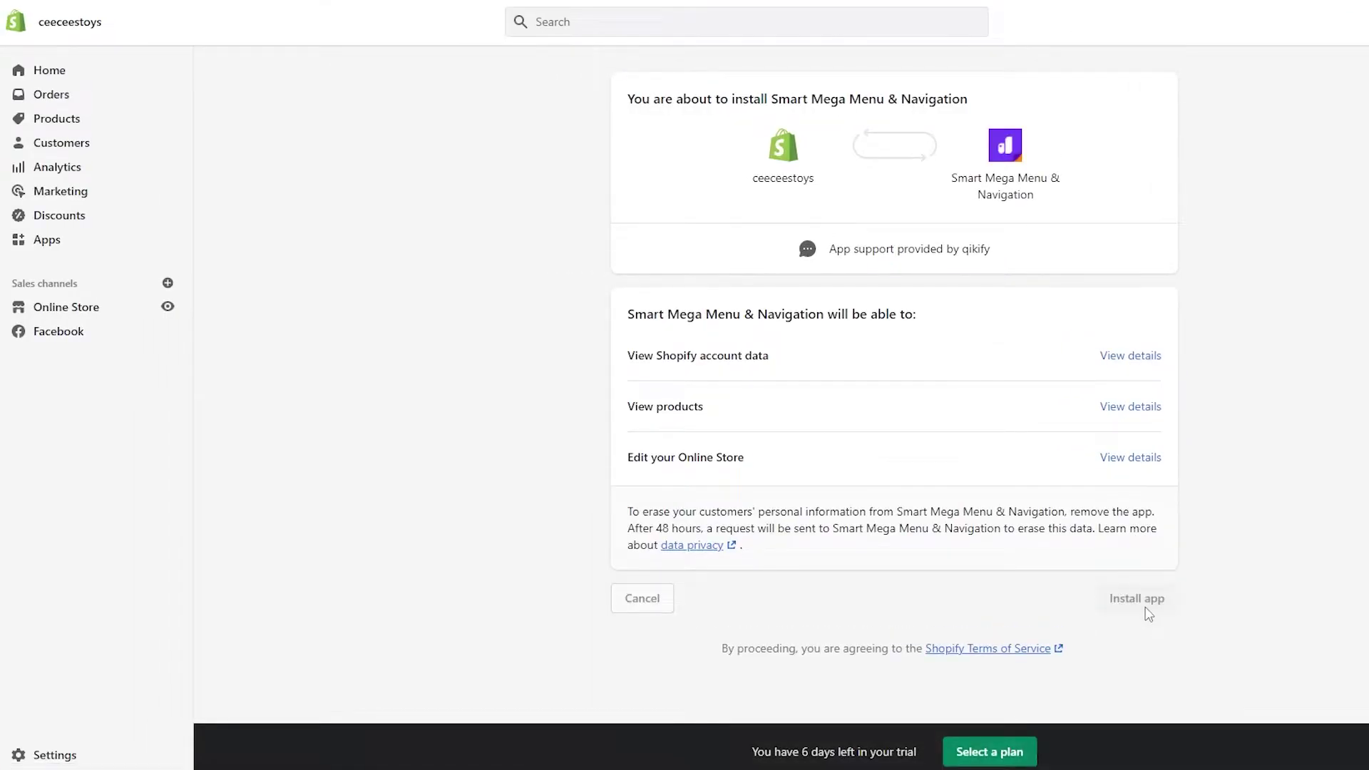
pyautogui.moveTo(644, 415); pyautogui.dragTo(968, 421)
pyautogui.click(967, 421)
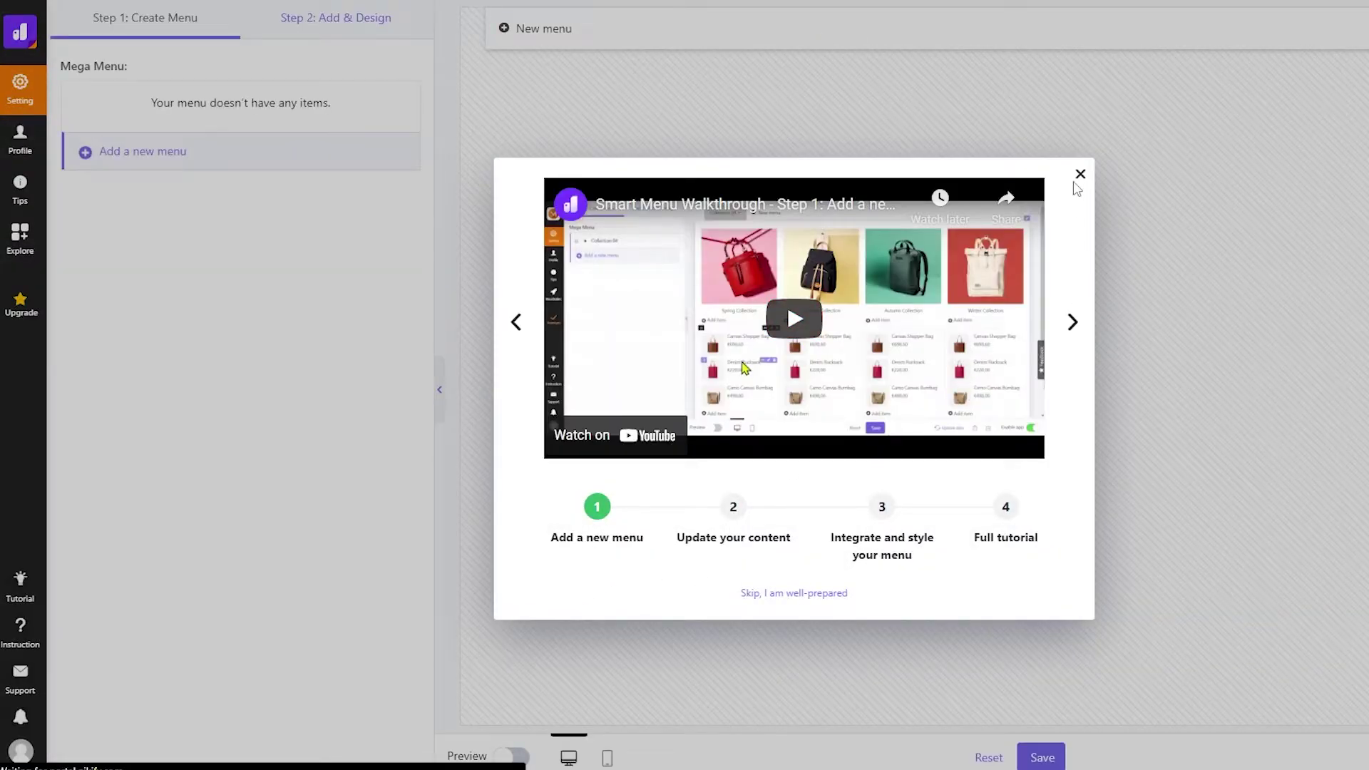
pyautogui.click(1079, 175)
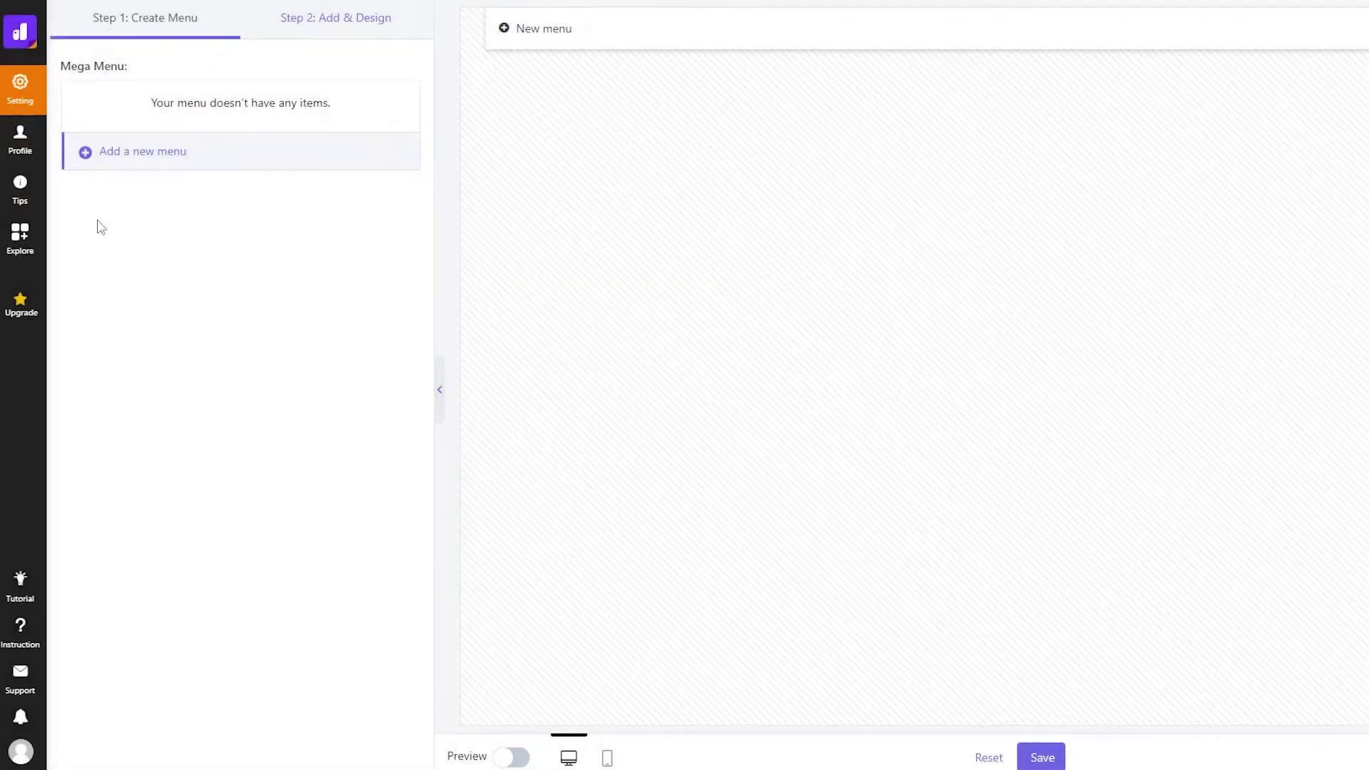
# - Open the Upgrade plan chooser and compare Free, Basic $3.99 and Premium $7.99 features
pyautogui.rightClick(23, 305)
pyautogui.press('Escape')
pyautogui.click(20, 312)
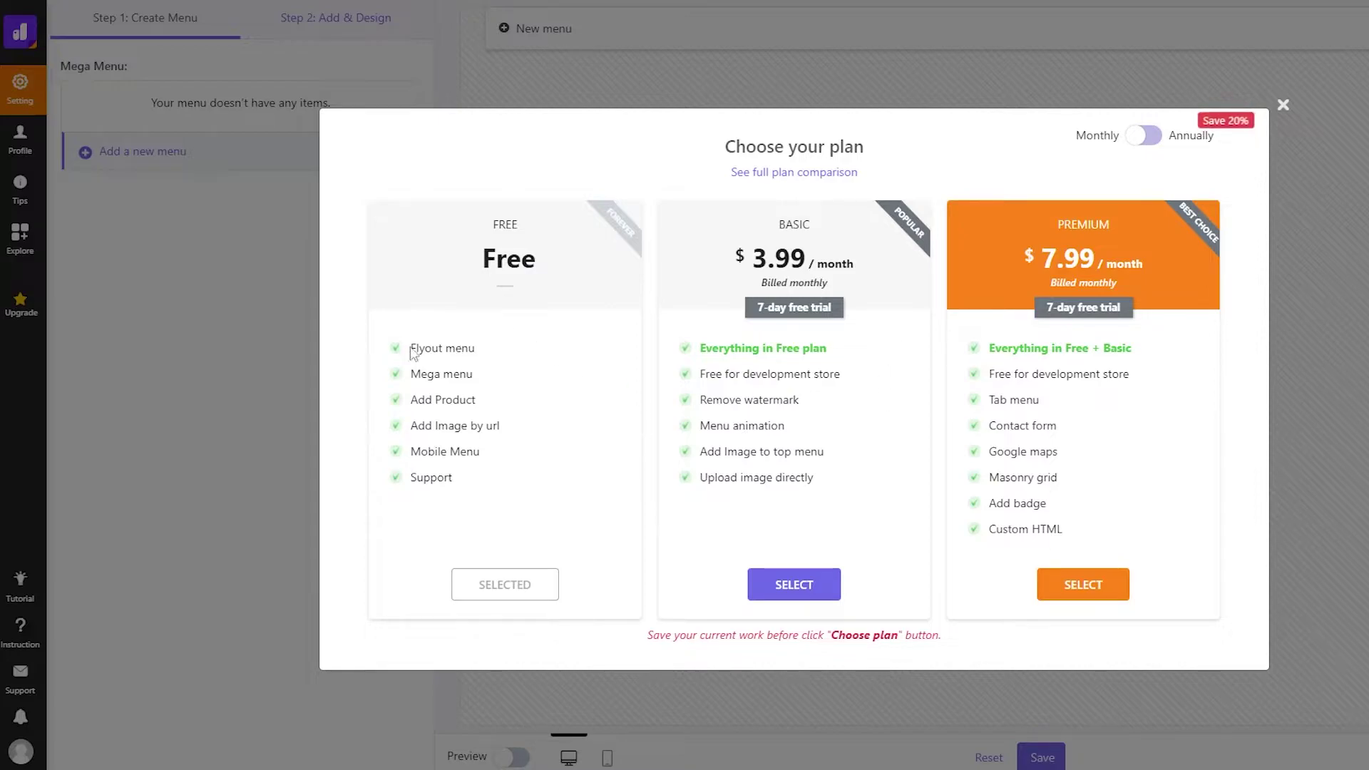
pyautogui.moveTo(412, 349); pyautogui.dragTo(504, 432)
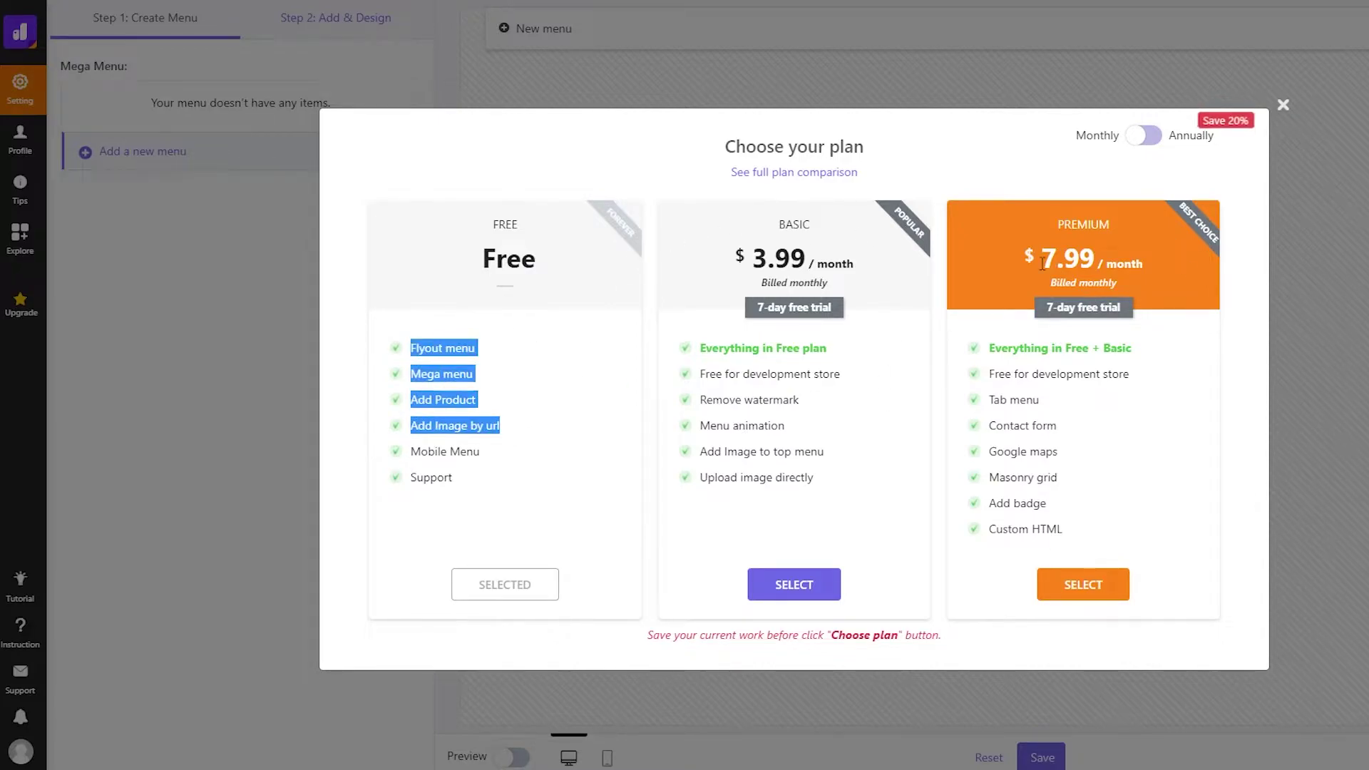
pyautogui.moveTo(1043, 264); pyautogui.dragTo(1099, 263)
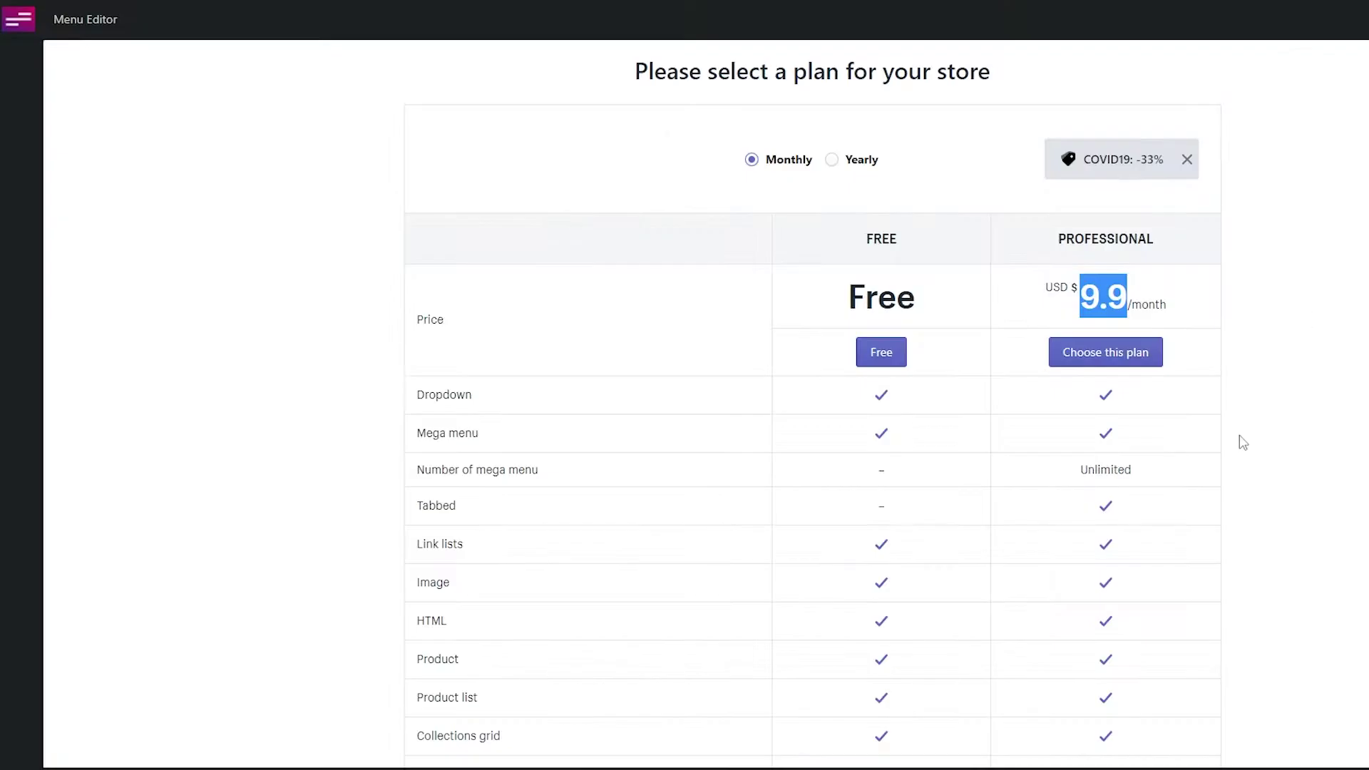
pyautogui.scroll(-4, 1146, 451)
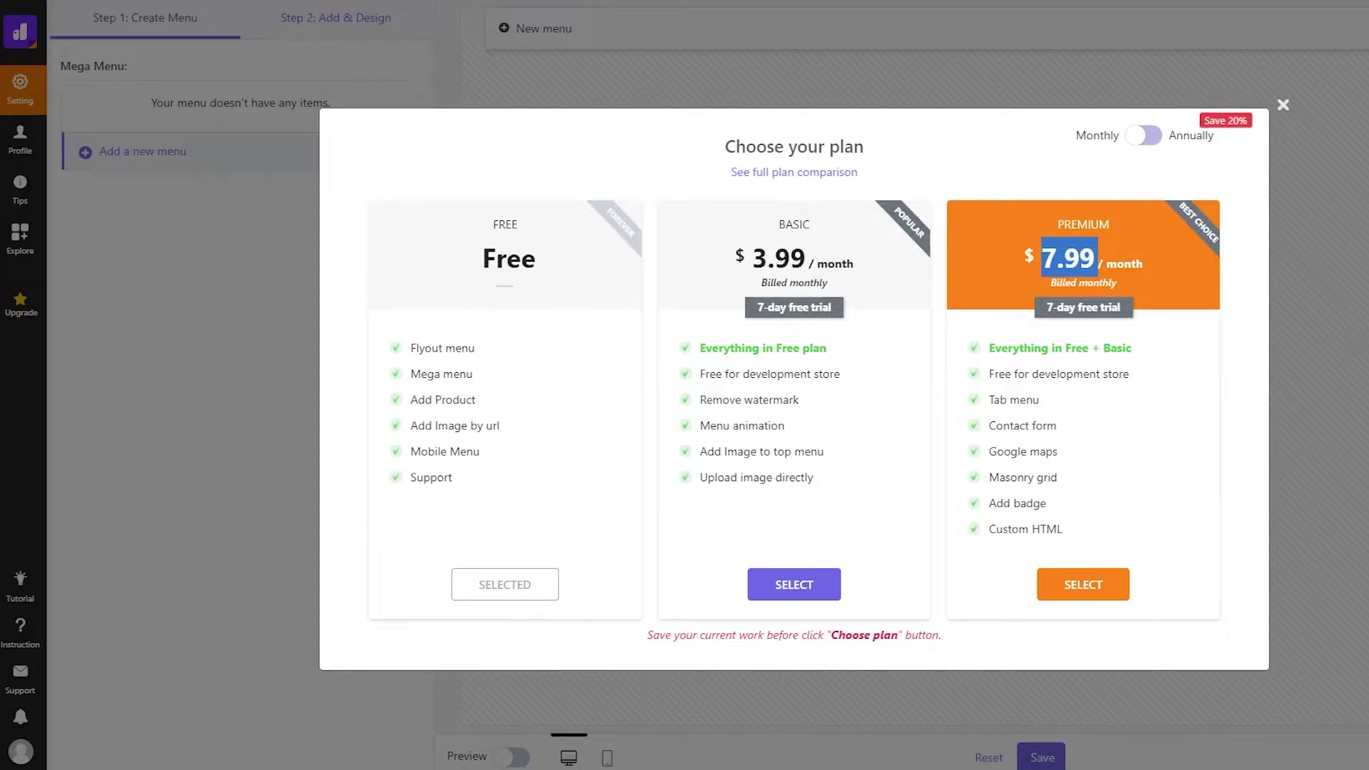
# - Close the plan chooser and relaunch Smart Mega Menu & Navigation from installed apps
pyautogui.click(1283, 107)
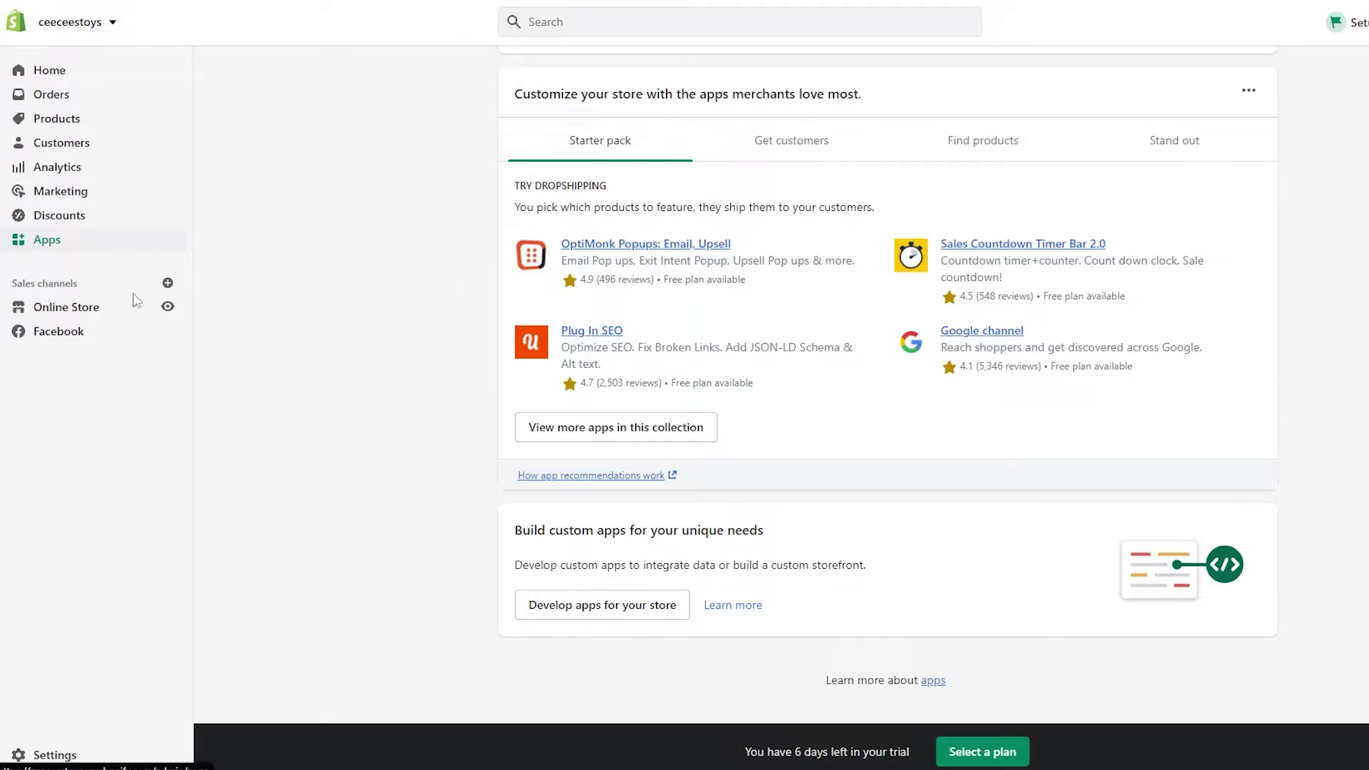
pyautogui.click(65, 244)
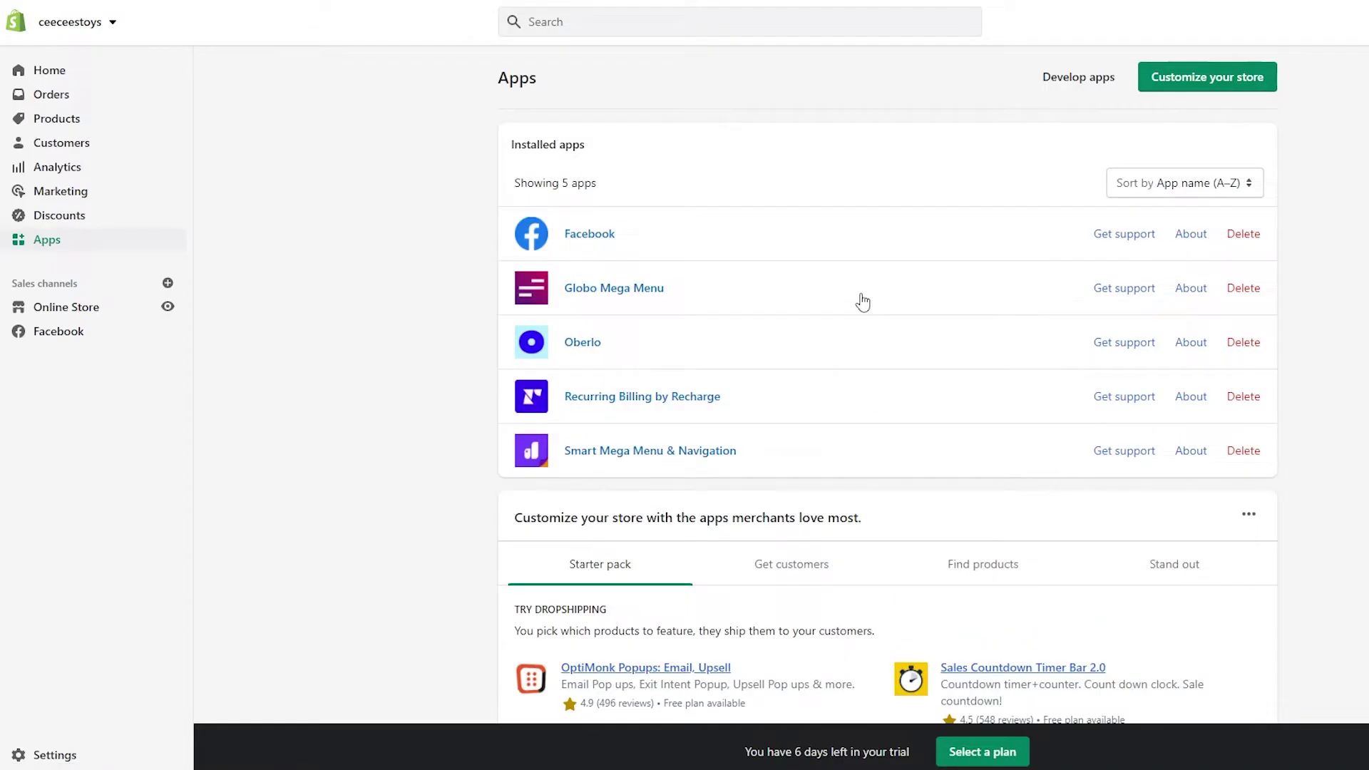
pyautogui.click(674, 456)
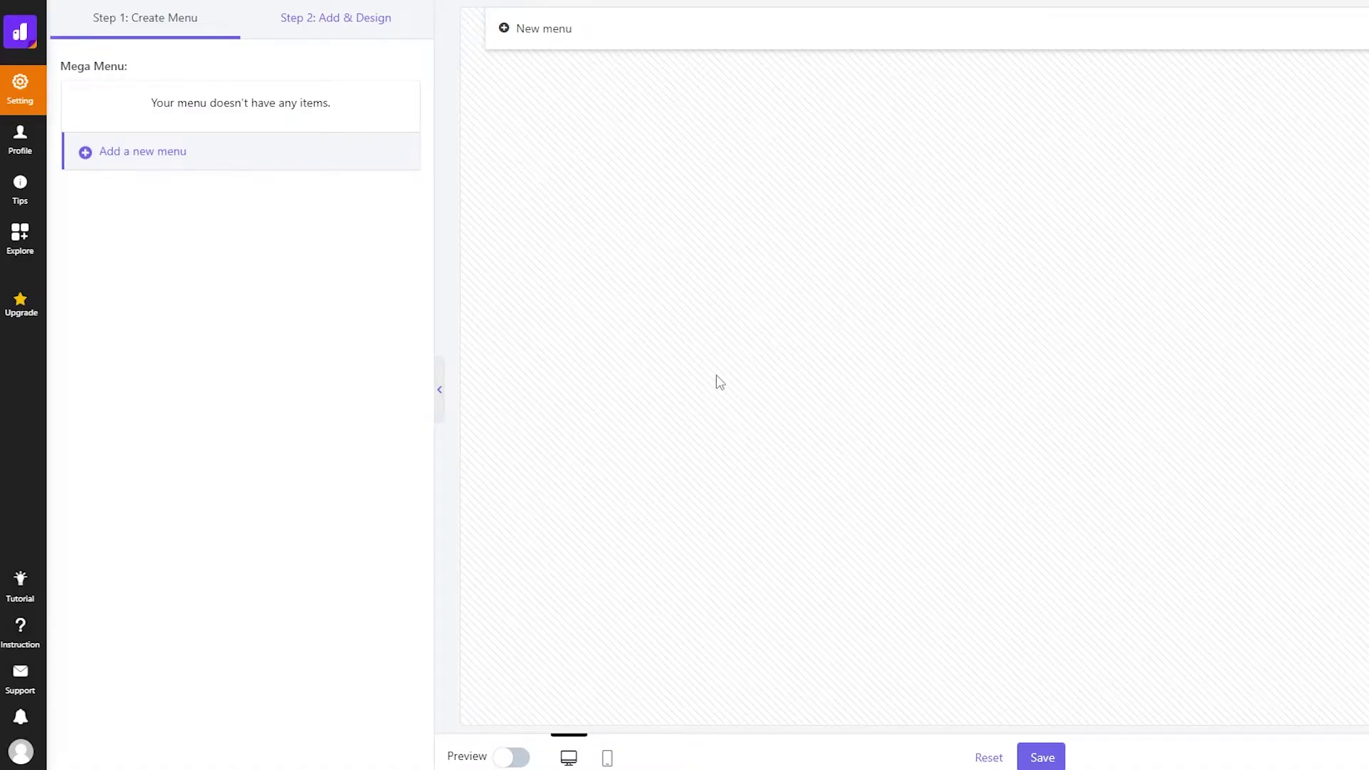
# - Browse Profile, Tips and Qikify's other apps like Tranzi, then start a new menu
pyautogui.moveTo(151, 101); pyautogui.dragTo(358, 110)
pyautogui.click(328, 191)
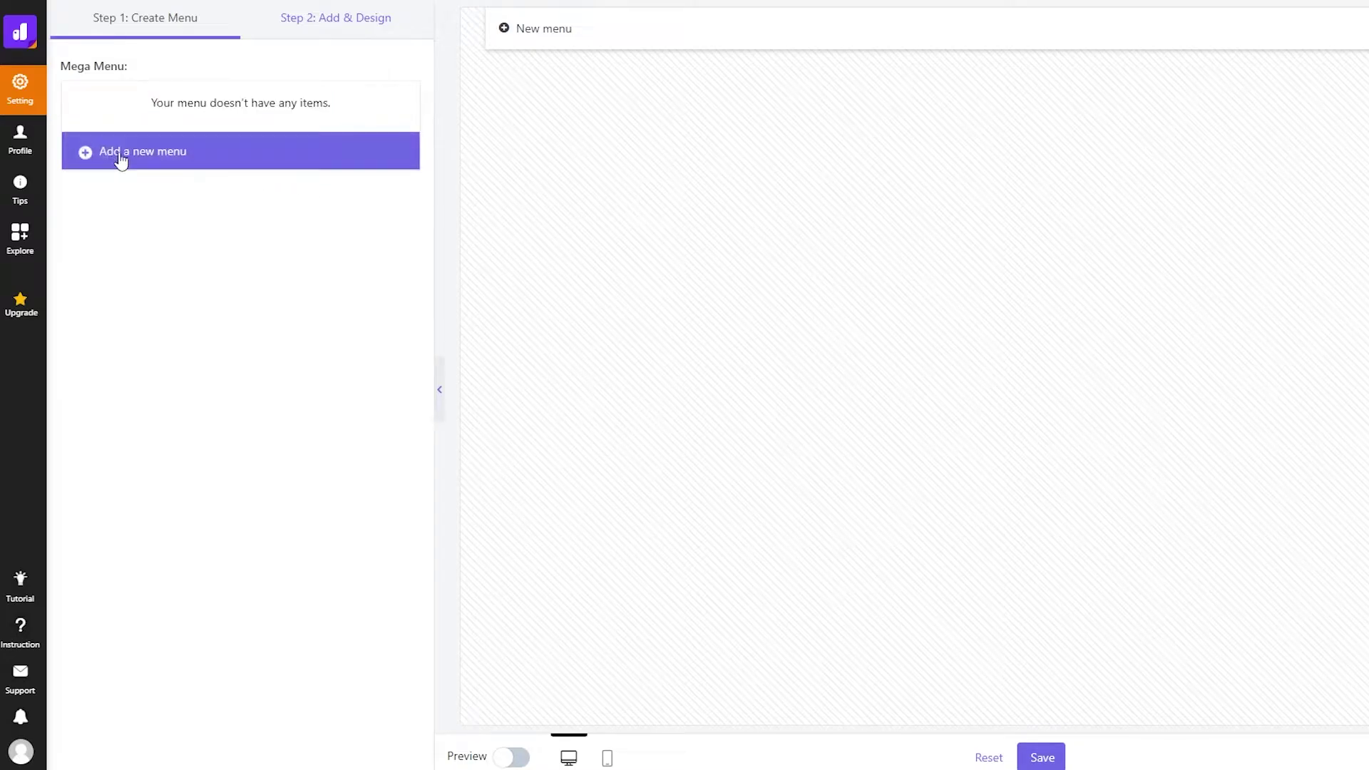
pyautogui.click(21, 139)
pyautogui.click(21, 188)
pyautogui.click(32, 230)
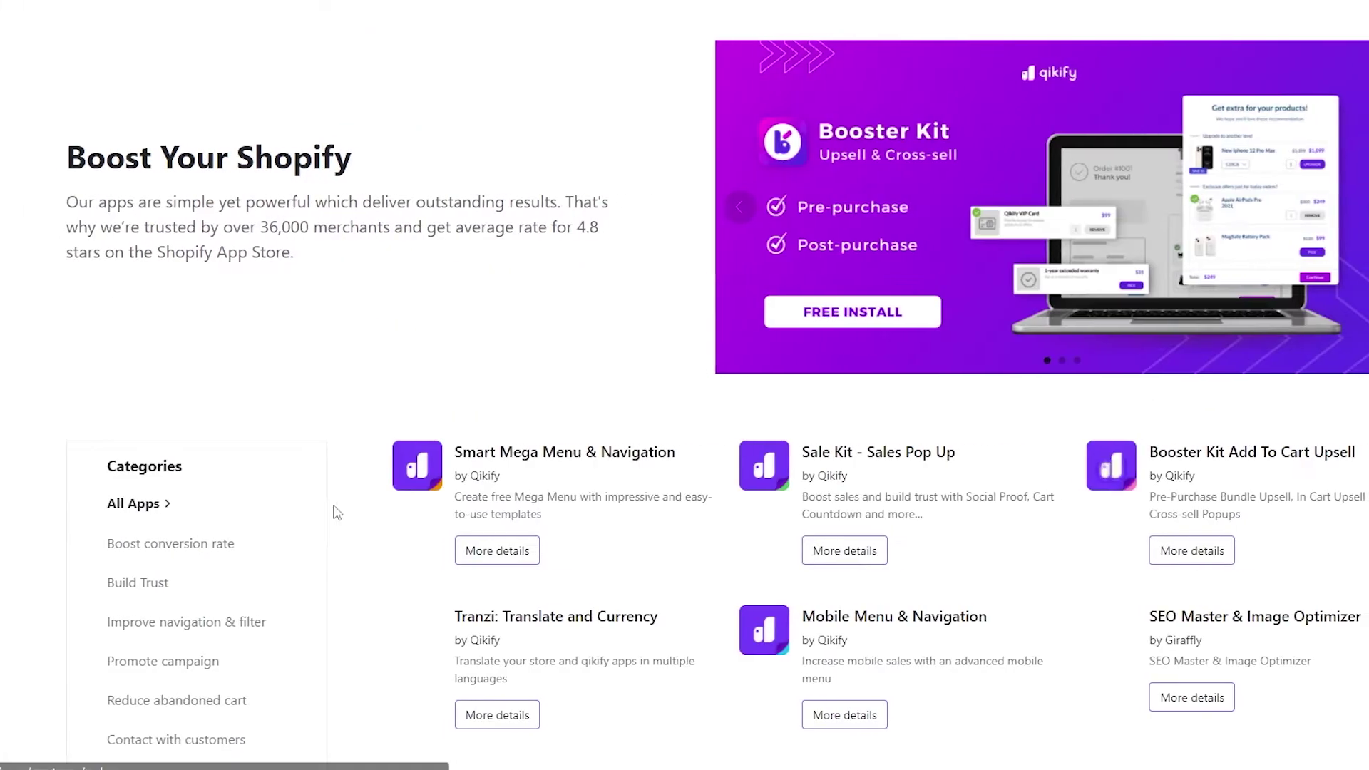
pyautogui.scroll(-3, 196, 437)
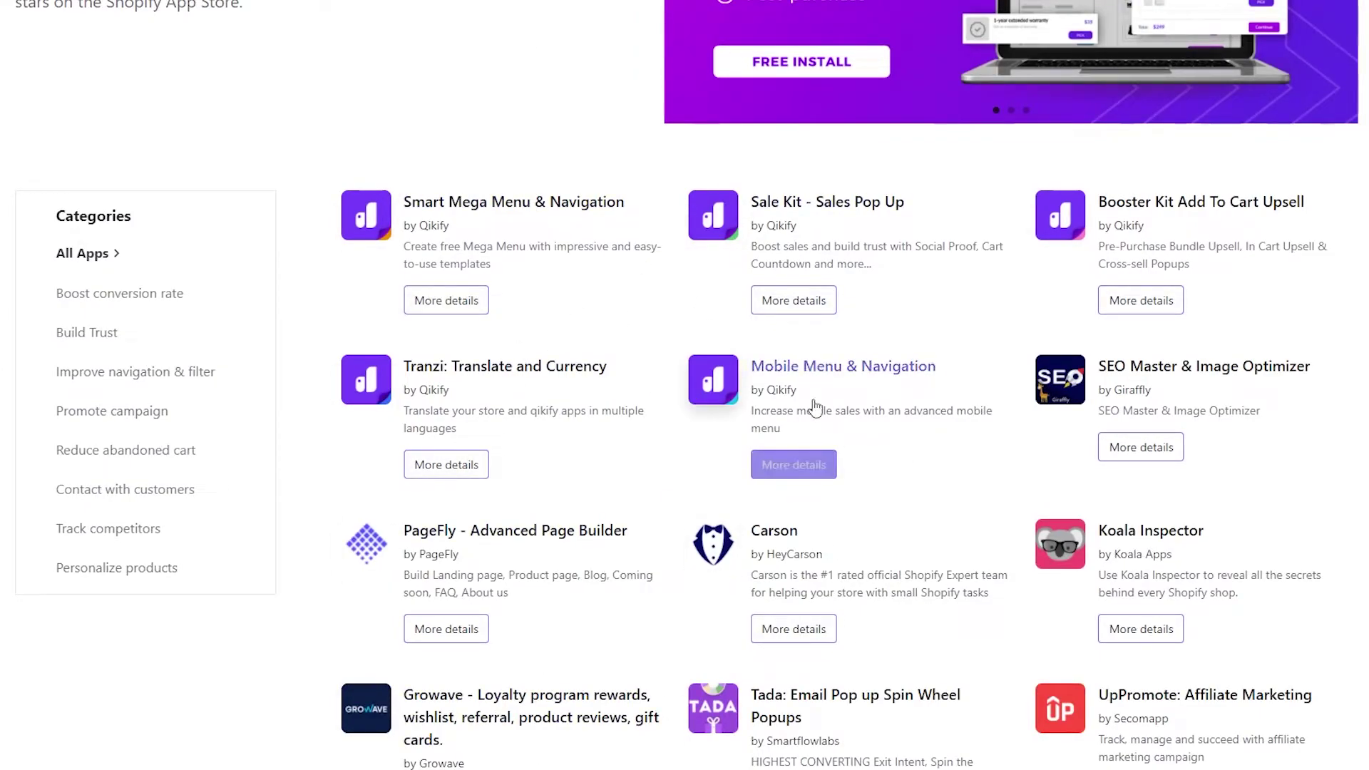
pyautogui.click(446, 464)
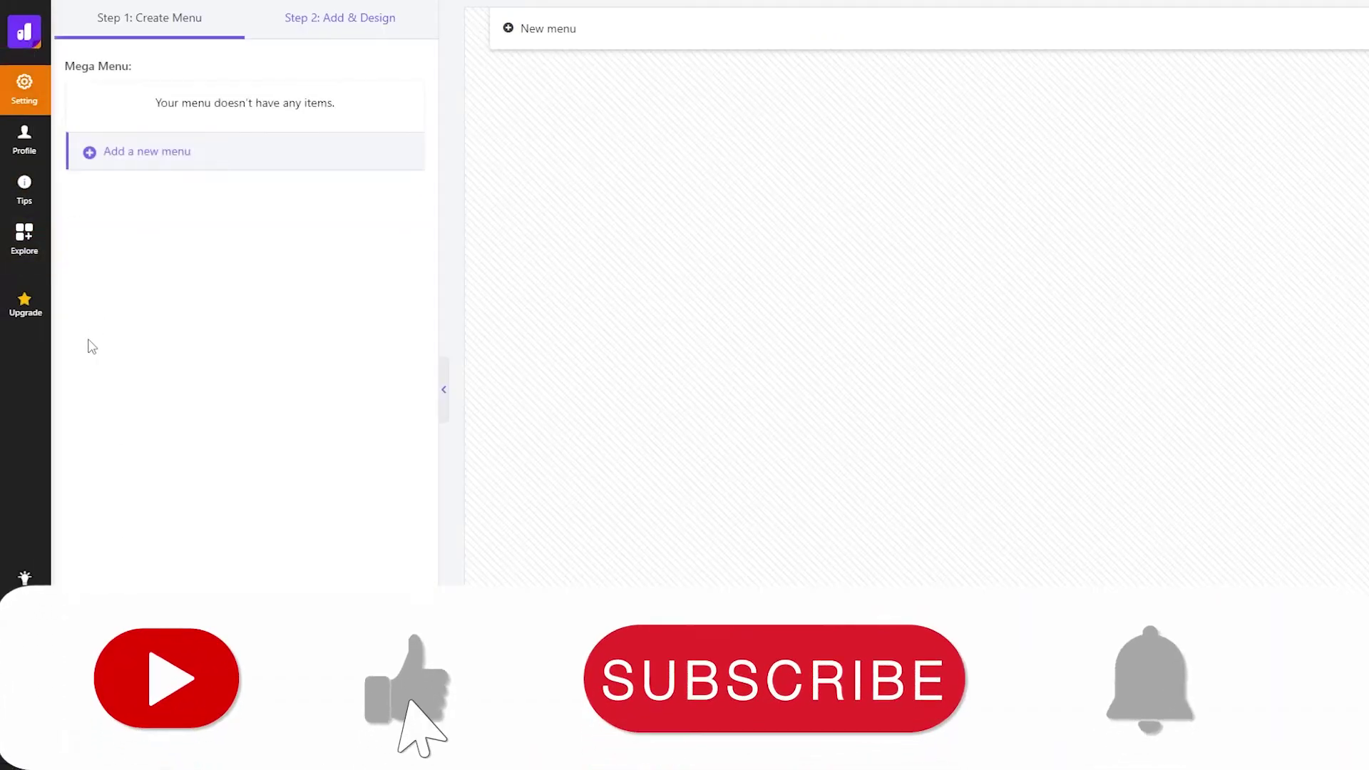
pyautogui.click(192, 162)
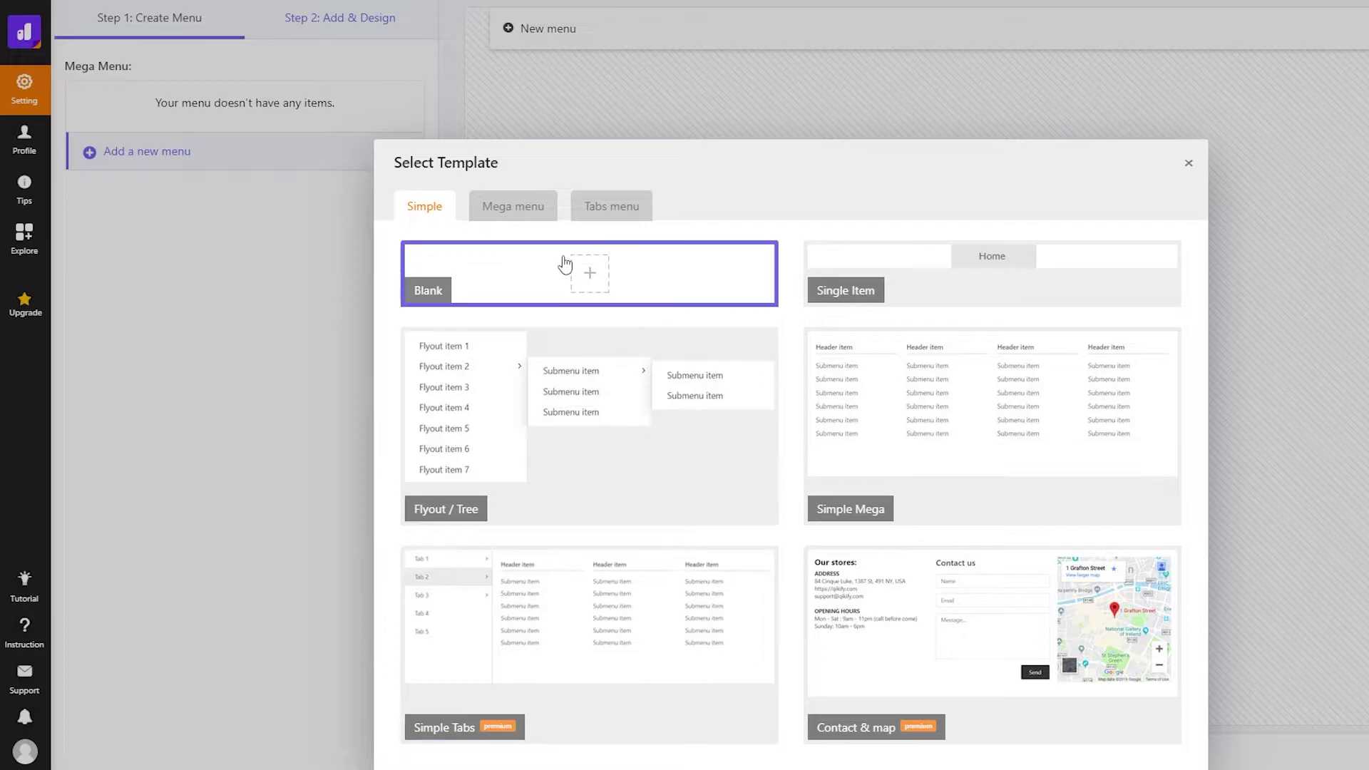
# - Look at the Tabbed menu templates, then scroll through the Mega menu templates
pyautogui.click(525, 210)
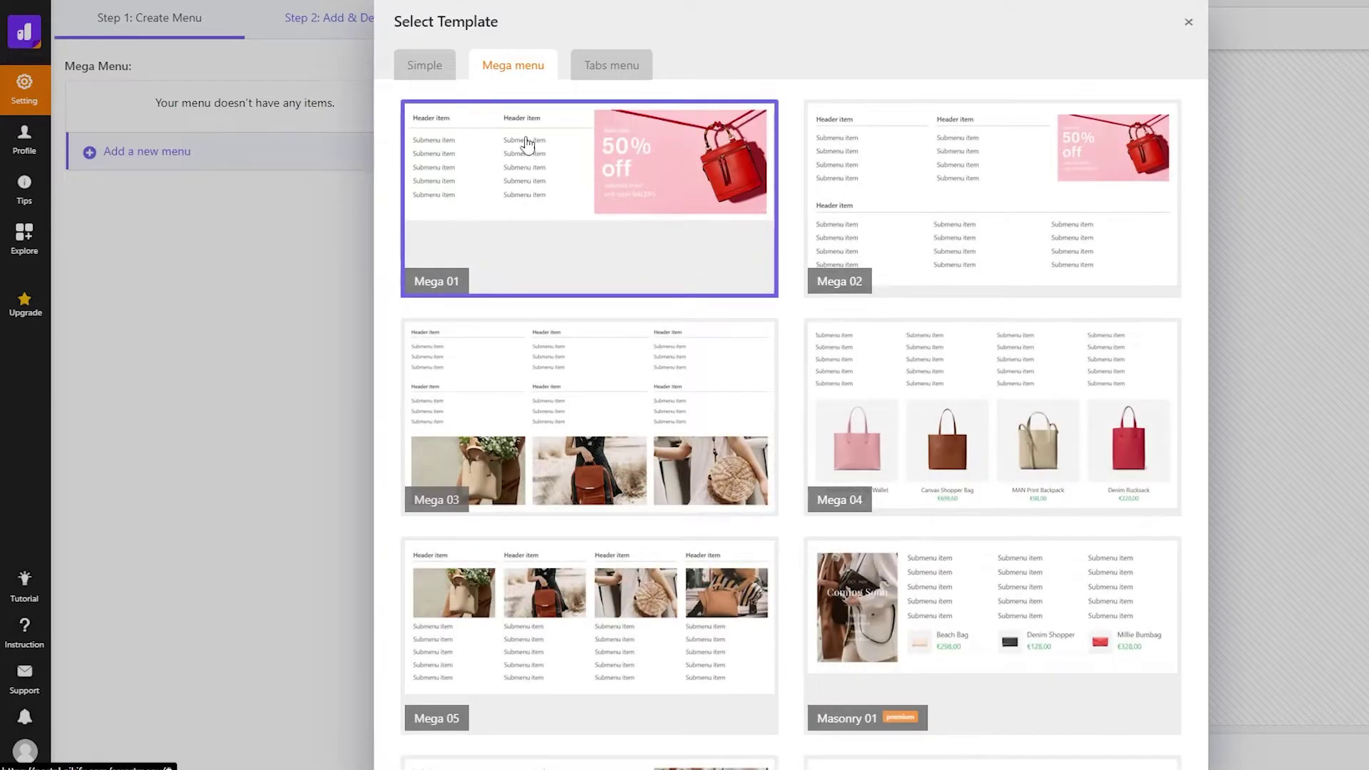
pyautogui.click(595, 75)
pyautogui.click(543, 84)
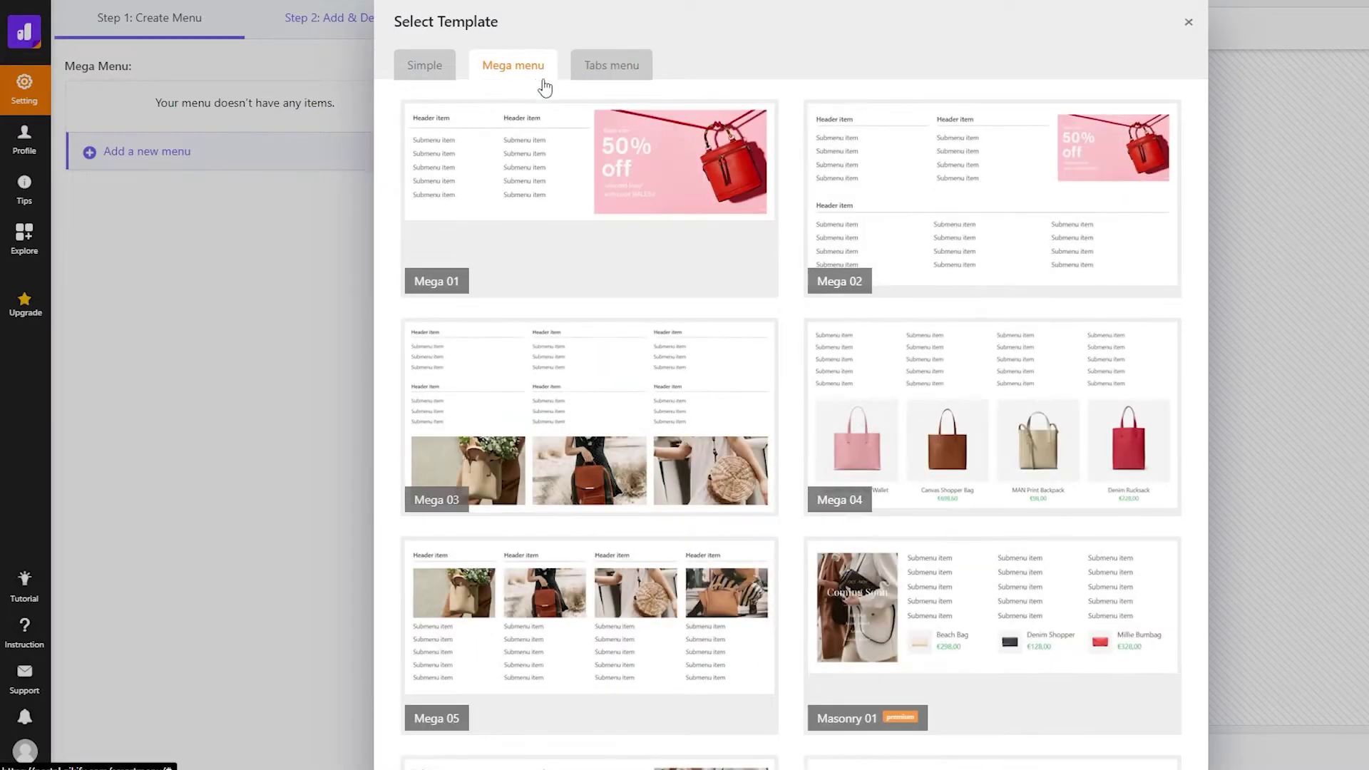
pyautogui.scroll(-1, 717, 607)
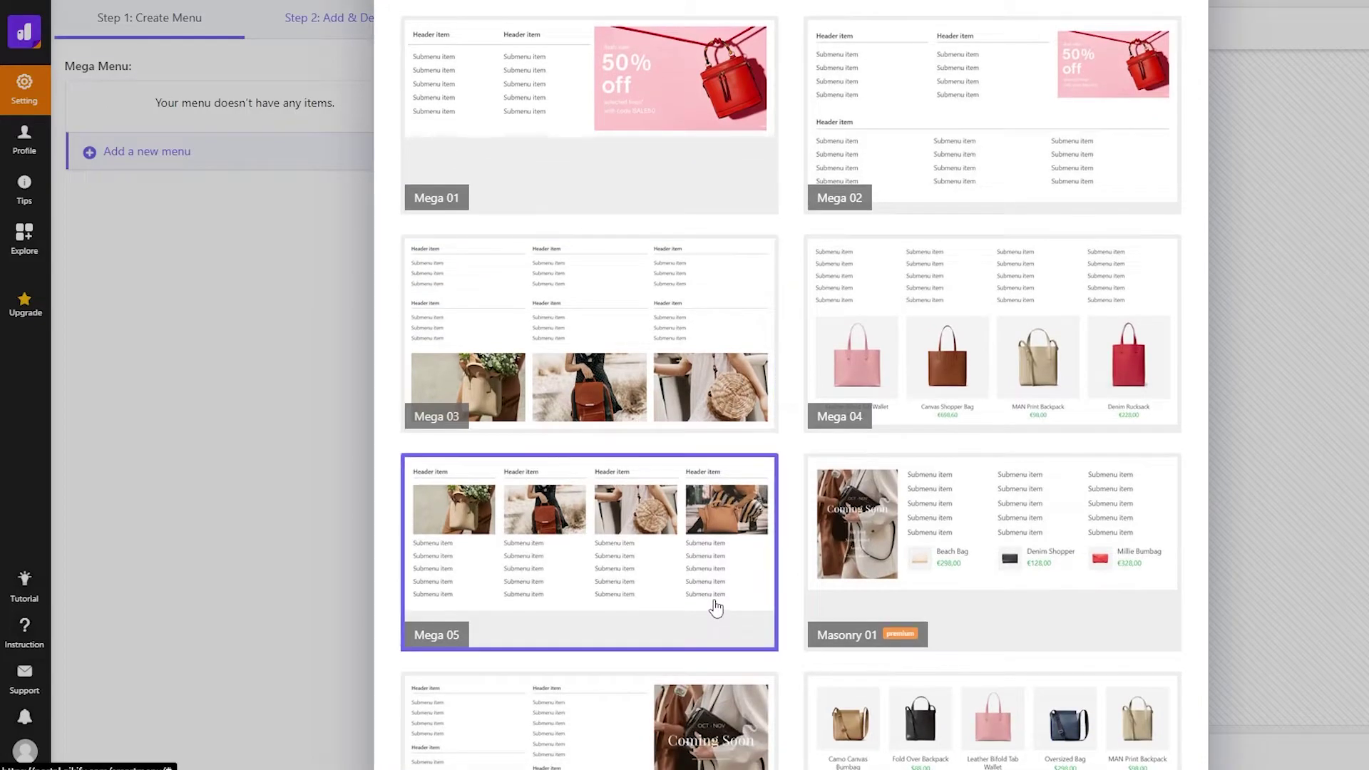
pyautogui.scroll(1, 717, 607)
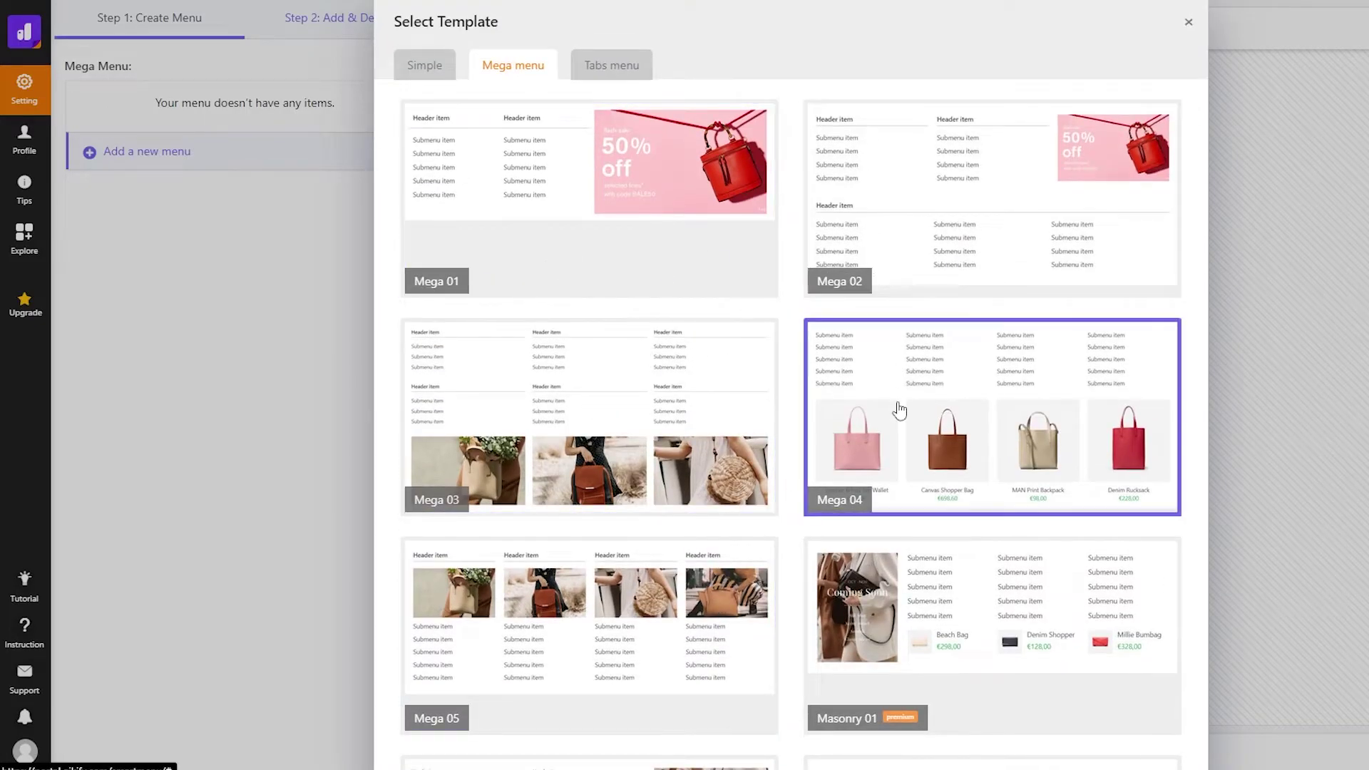
pyautogui.scroll(-10, 848, 482)
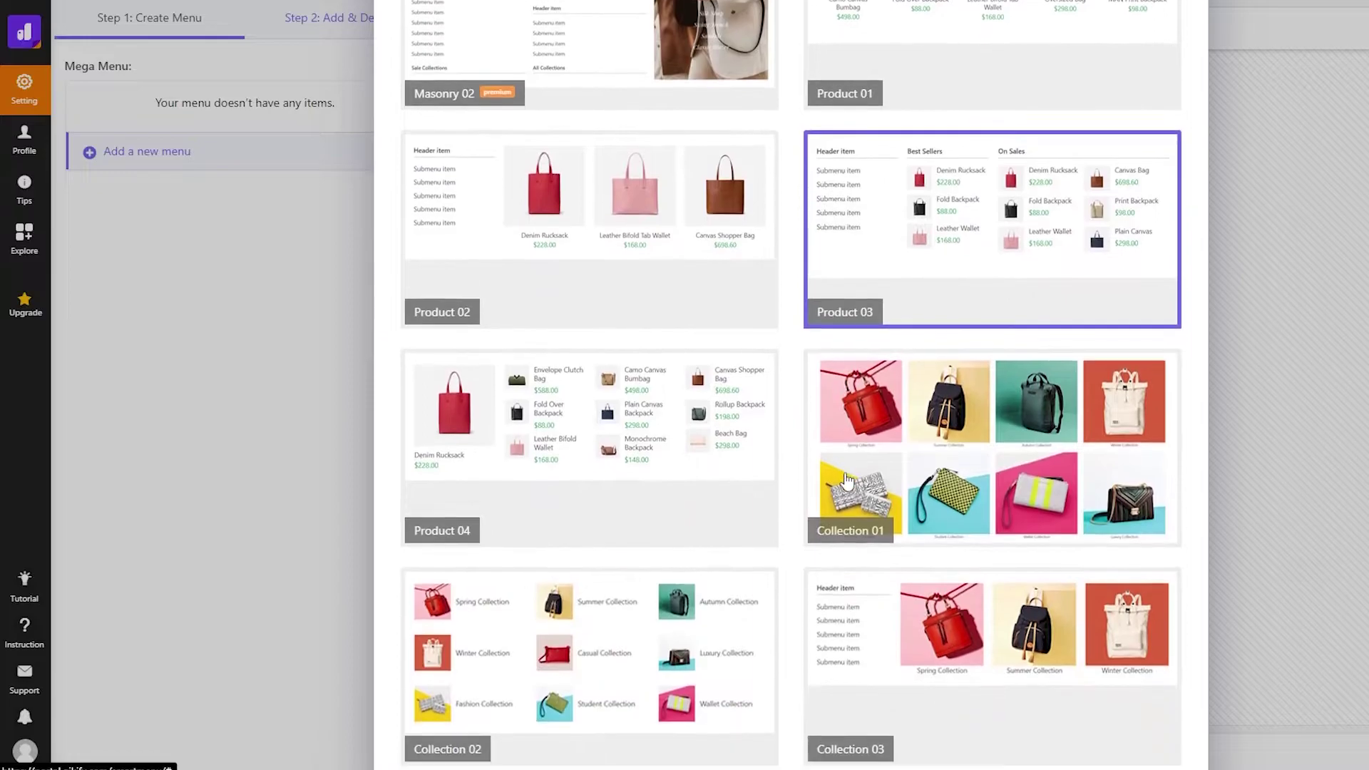
pyautogui.scroll(-2, 673, 388)
pyautogui.scroll(-1, 713, 571)
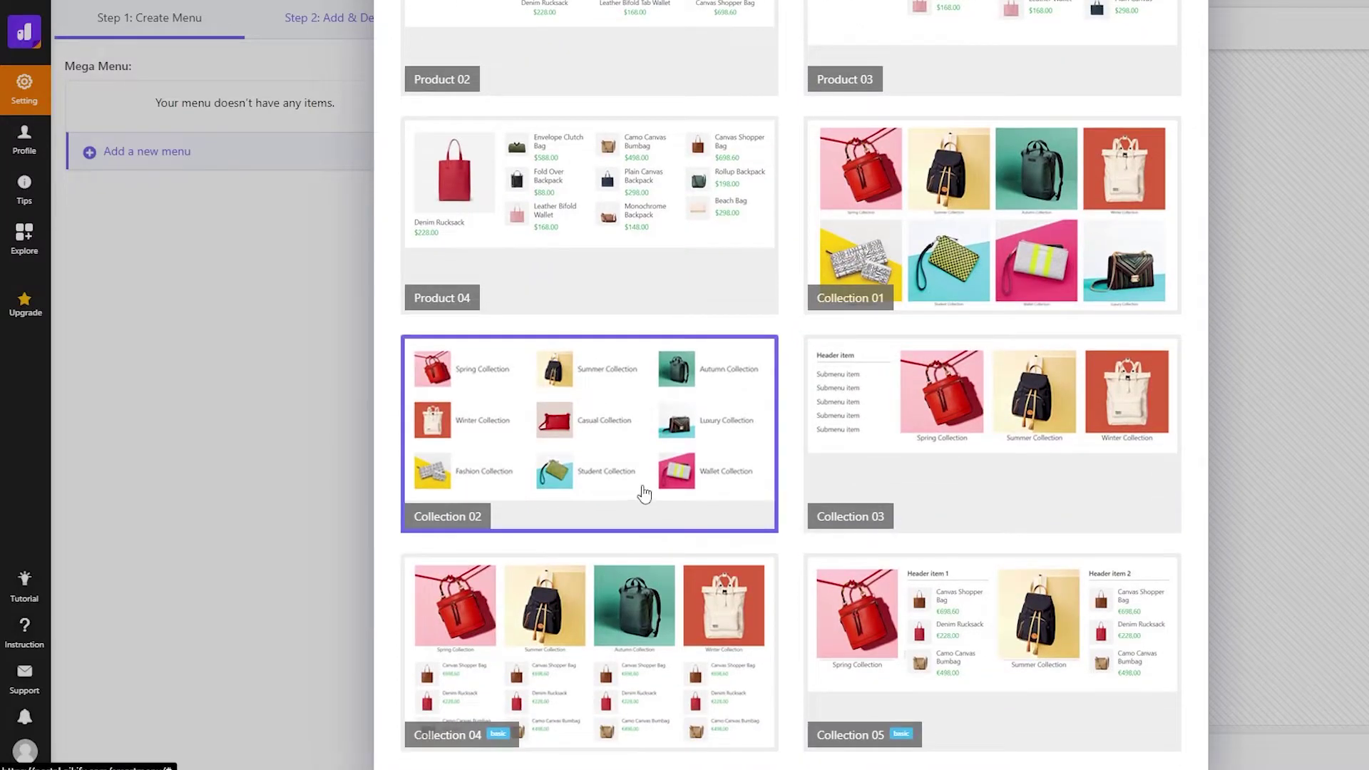
pyautogui.scroll(12, 644, 492)
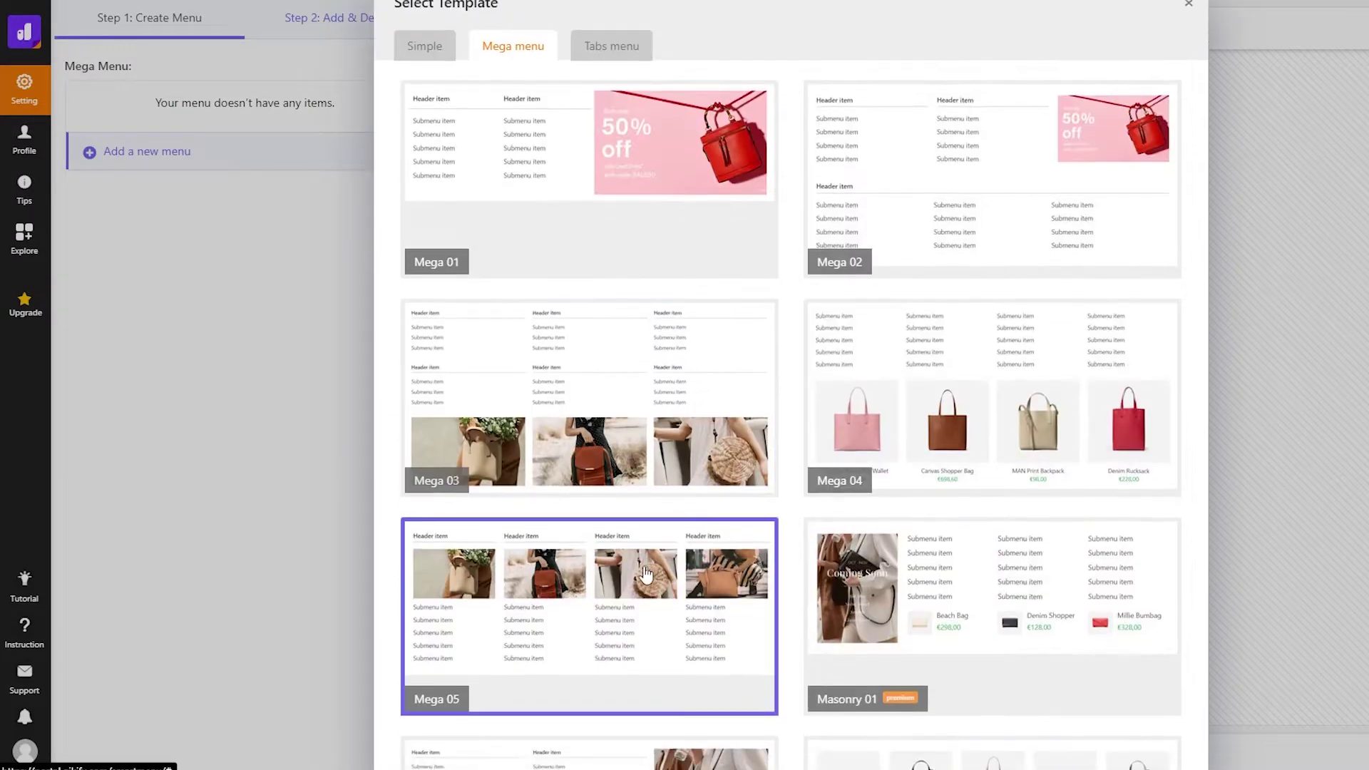
pyautogui.scroll(-2, 646, 573)
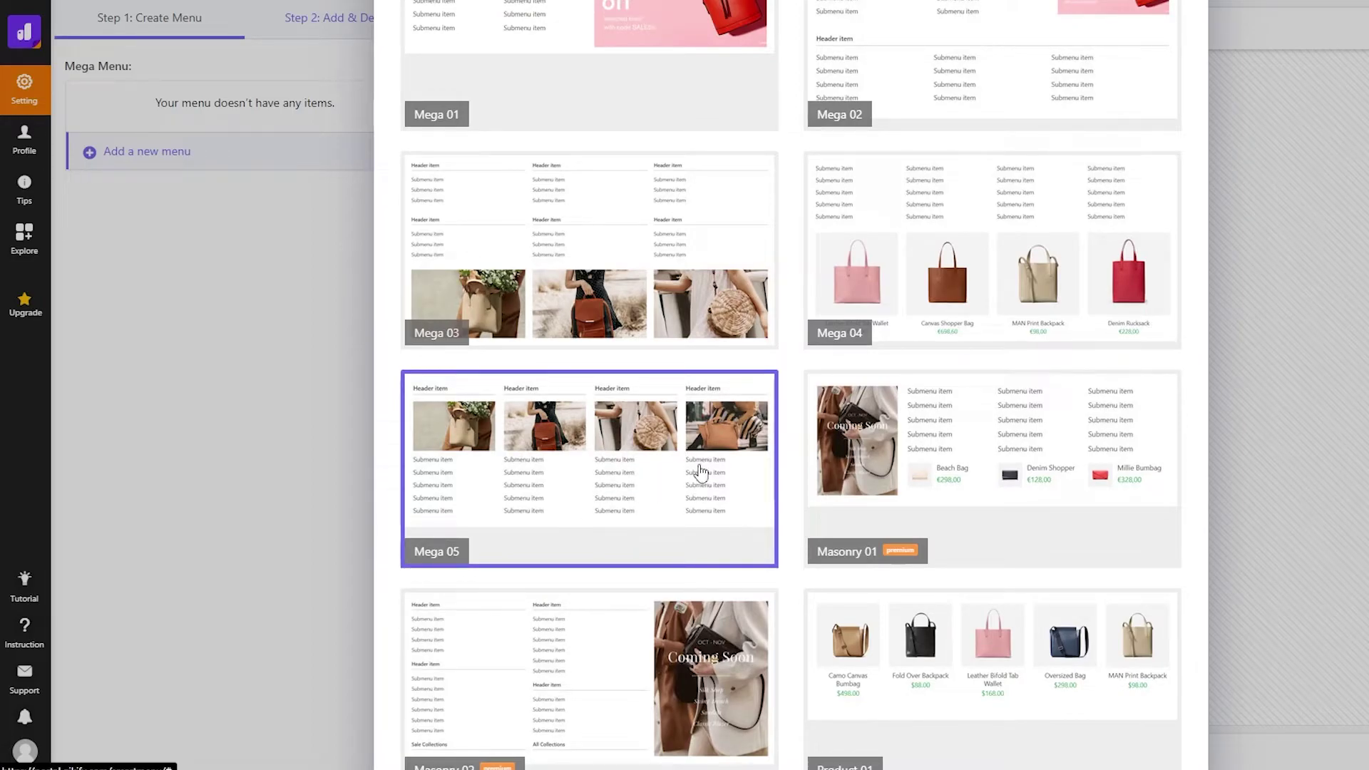
pyautogui.scroll(2, 700, 471)
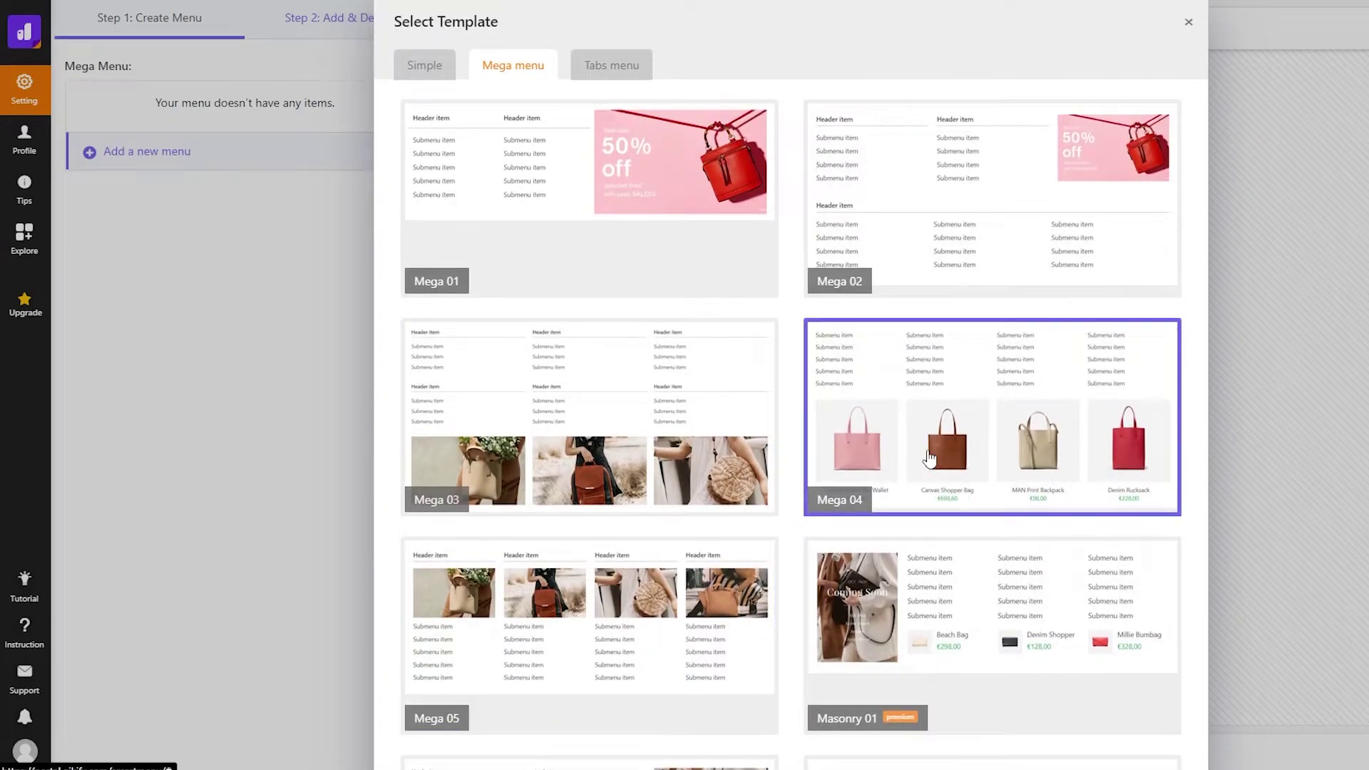
pyautogui.scroll(-2, 921, 489)
pyautogui.scroll(2, 828, 371)
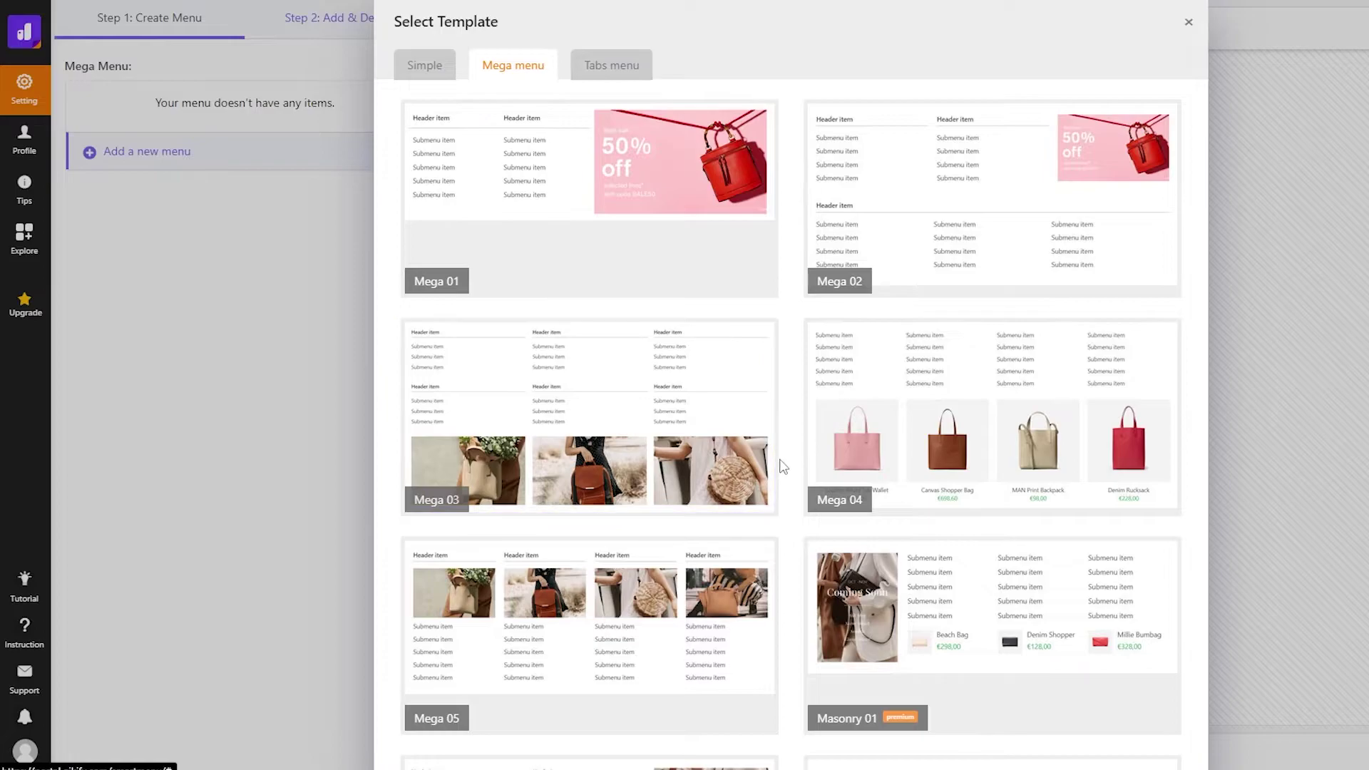
pyautogui.scroll(-7, 856, 285)
pyautogui.scroll(-5, 939, 404)
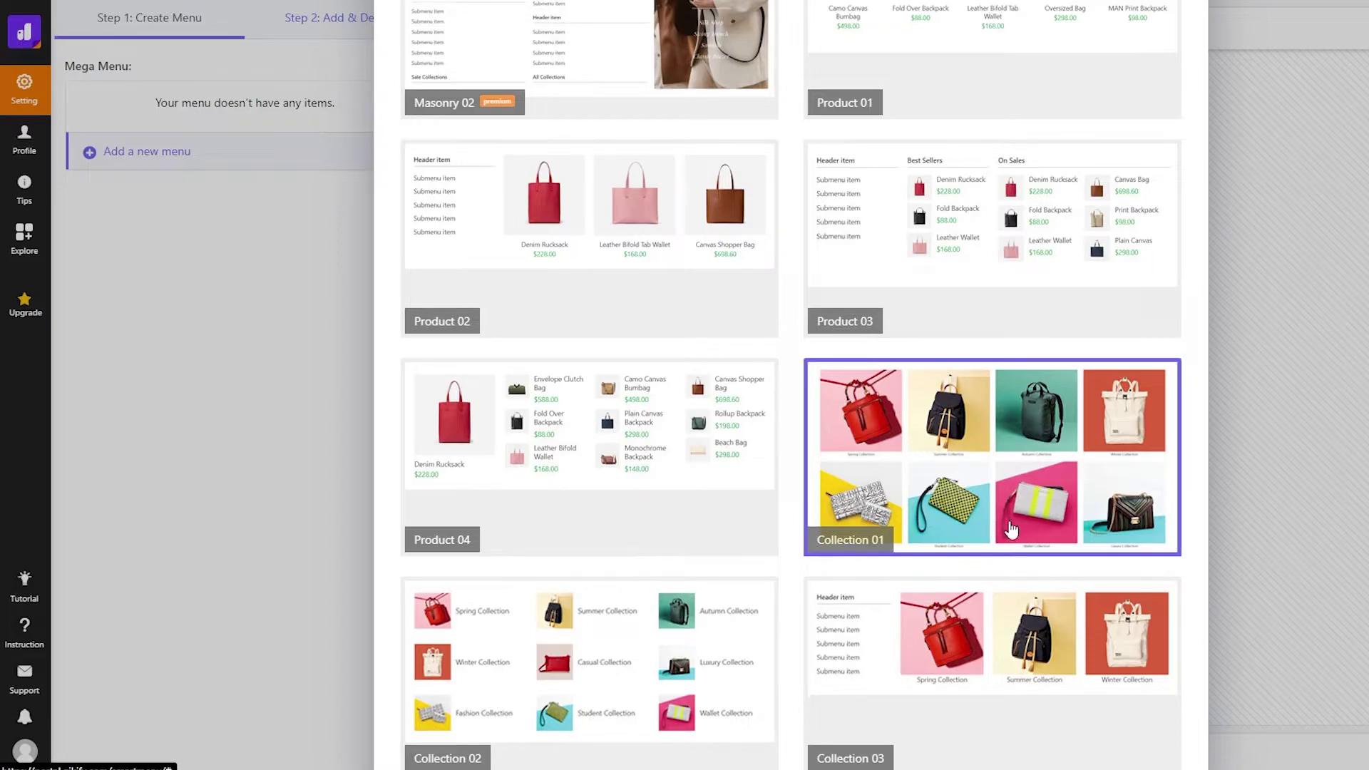
pyautogui.scroll(-4, 1011, 530)
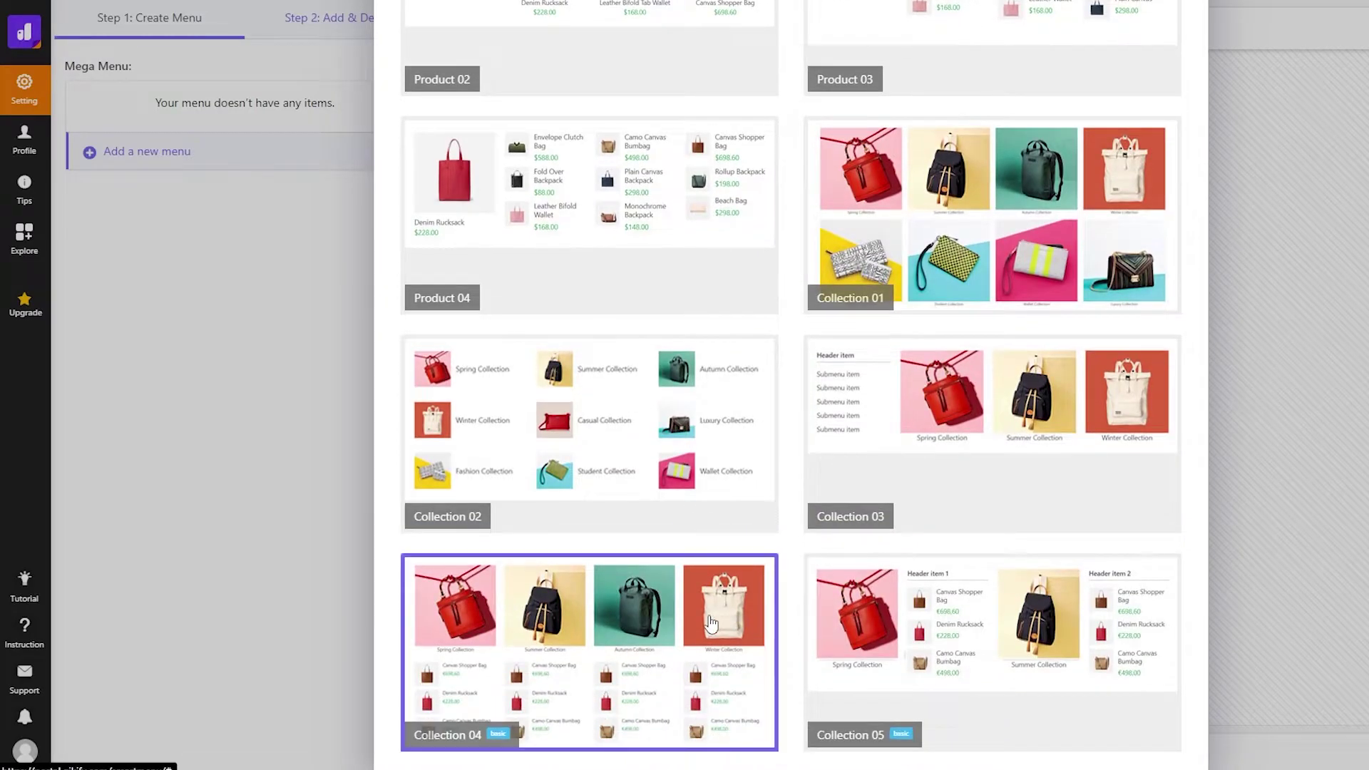
pyautogui.scroll(5, 948, 607)
pyautogui.scroll(-5, 951, 599)
# - Try the Collection 04 template, dismiss the upgrade offer, and keep reviewing the Mega menu templates
pyautogui.click(652, 664)
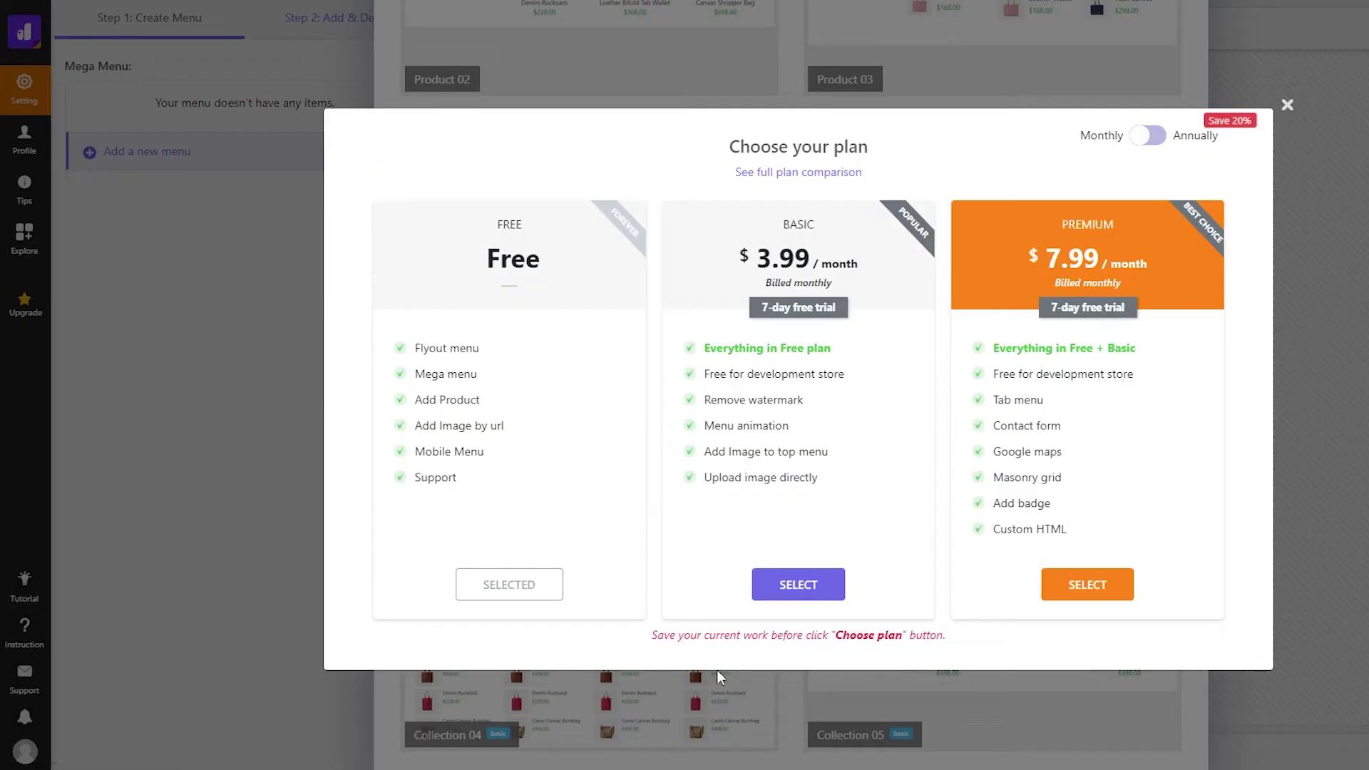
pyautogui.click(1288, 105)
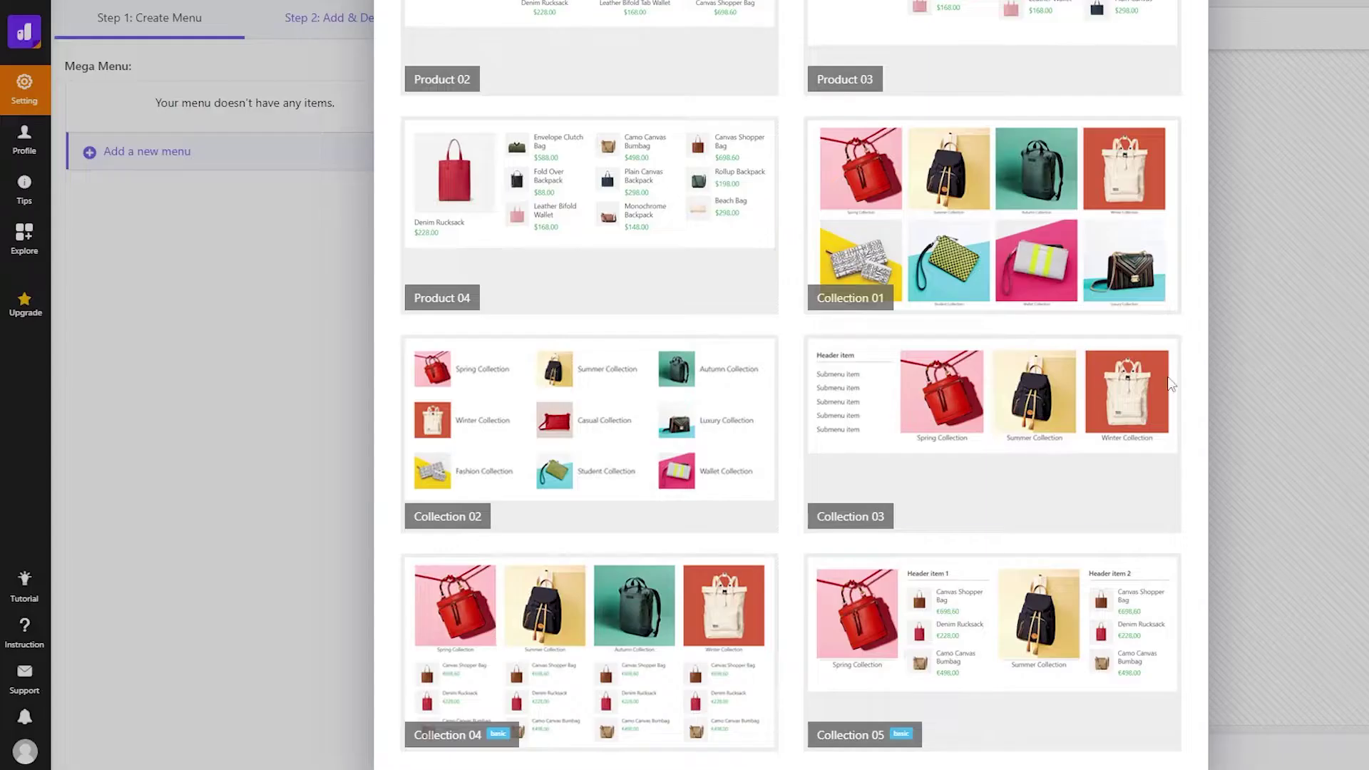
pyautogui.scroll(15, 893, 747)
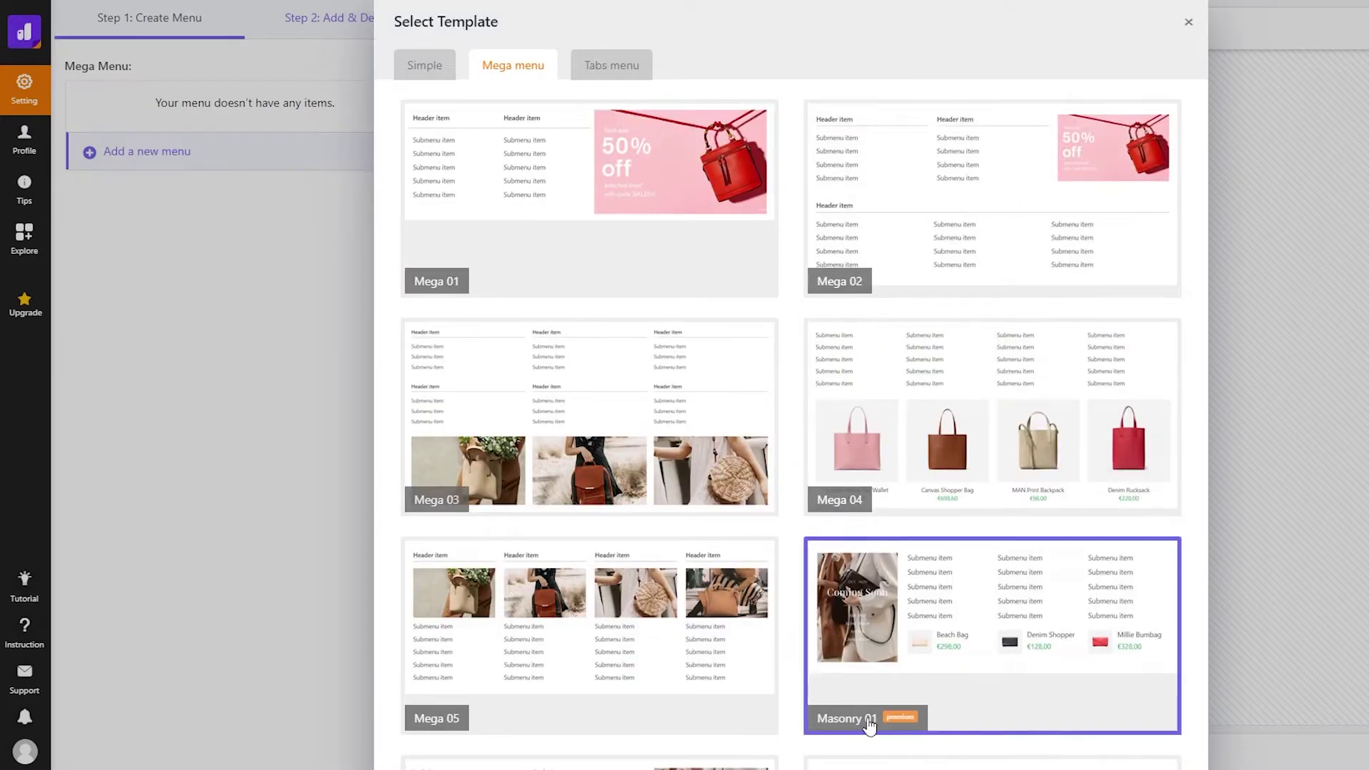
pyautogui.scroll(-10, 664, 596)
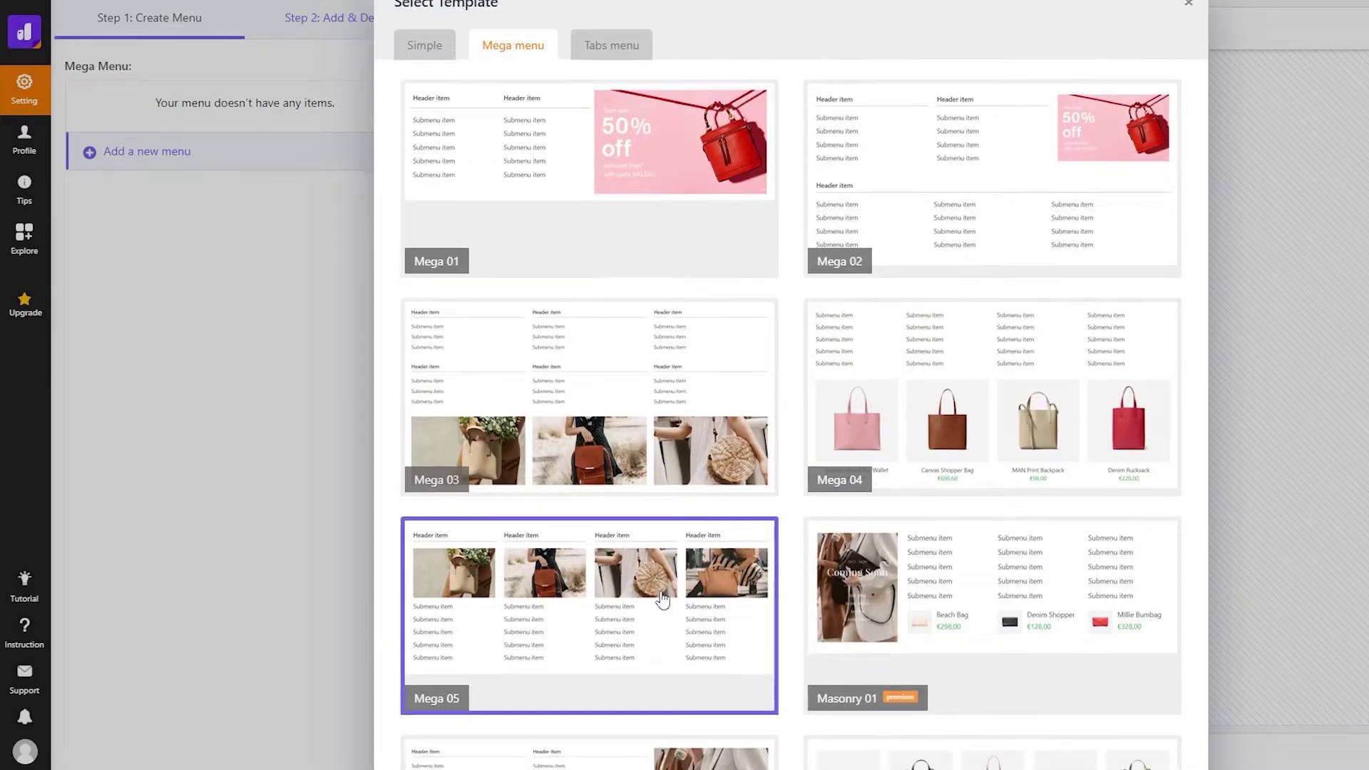
pyautogui.scroll(-3, 856, 285)
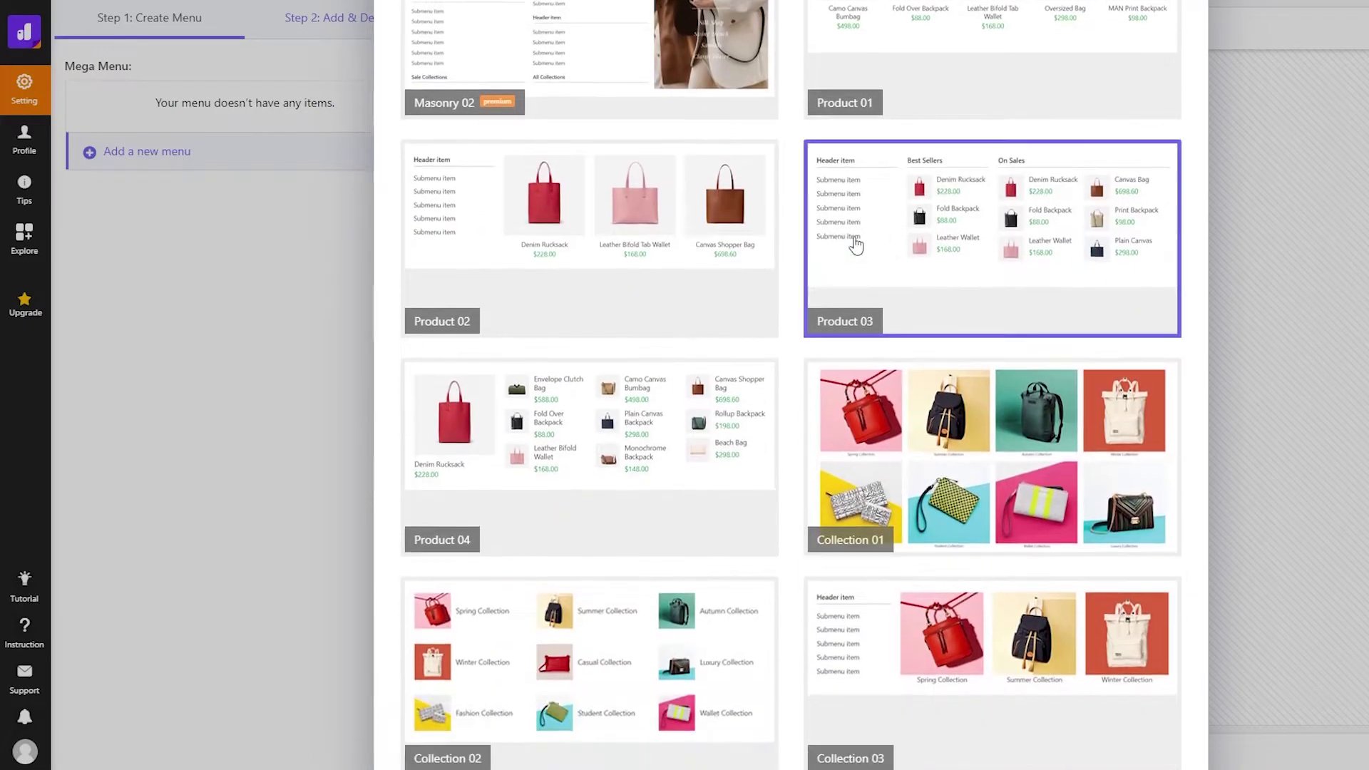
pyautogui.scroll(2, 977, 442)
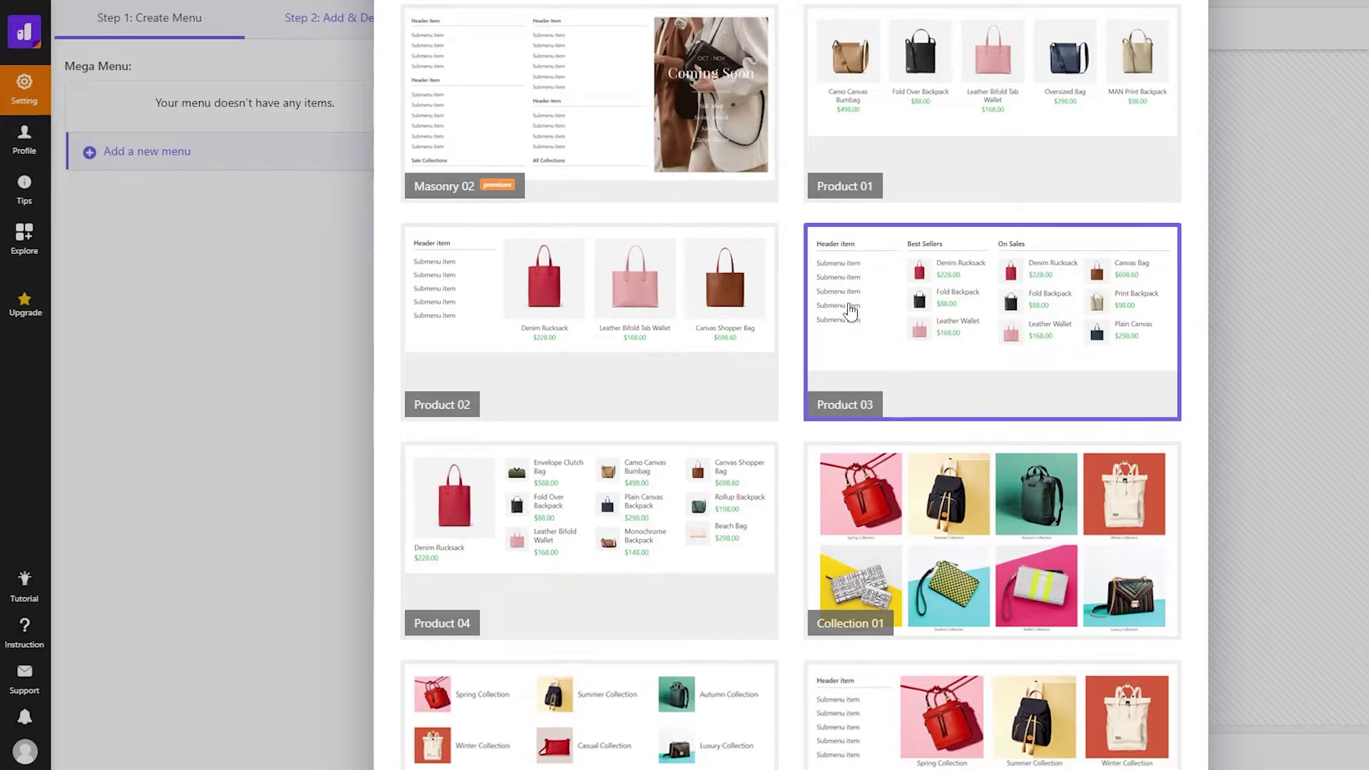
pyautogui.scroll(-5, 1036, 325)
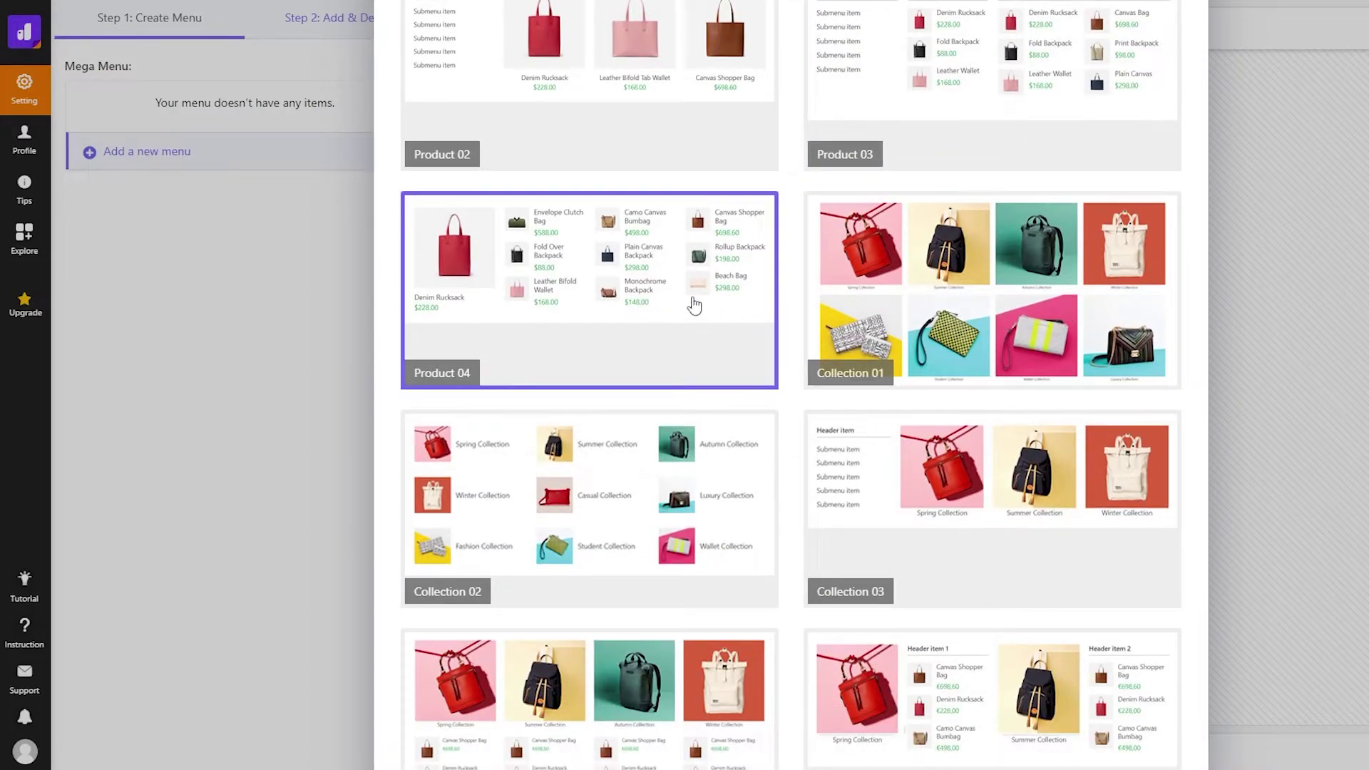
pyautogui.scroll(-1, 732, 374)
pyautogui.scroll(4, 905, 471)
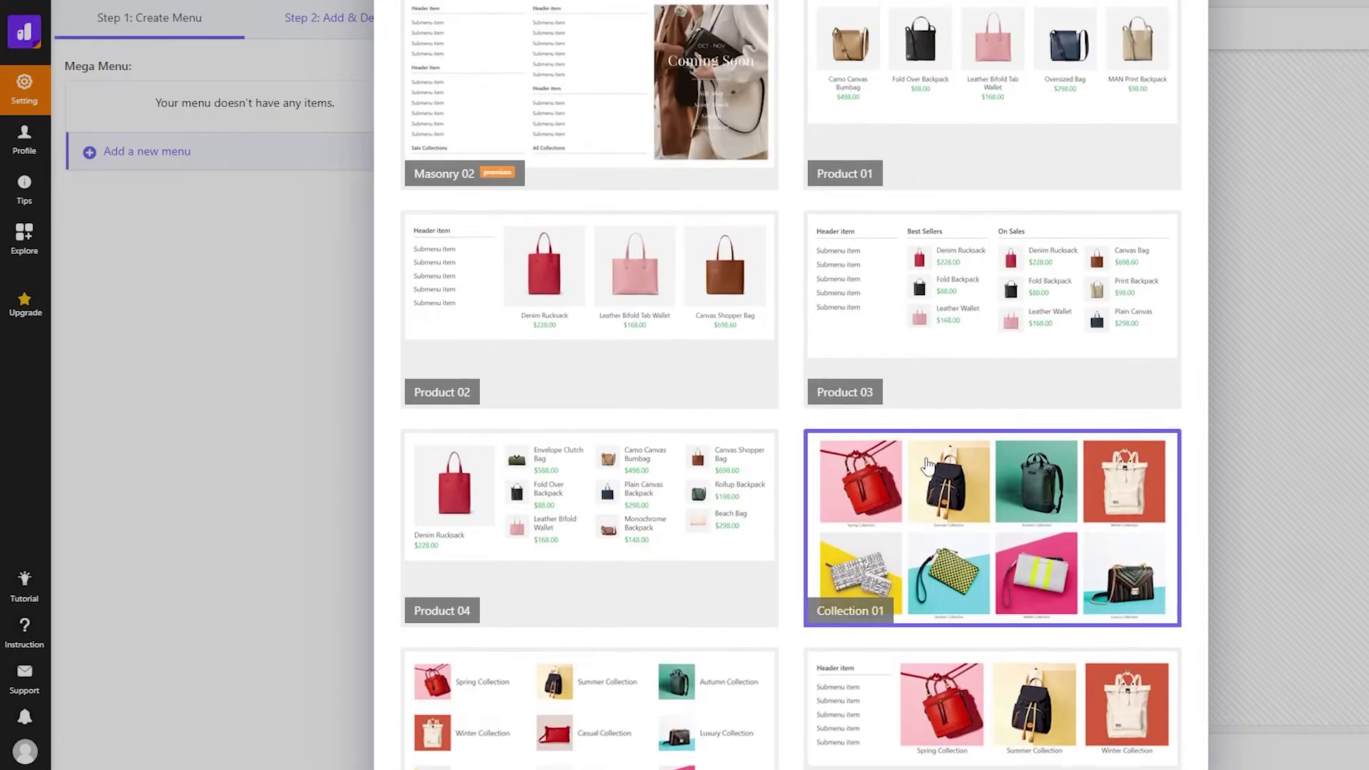
pyautogui.scroll(-4, 949, 389)
pyautogui.scroll(5, 953, 387)
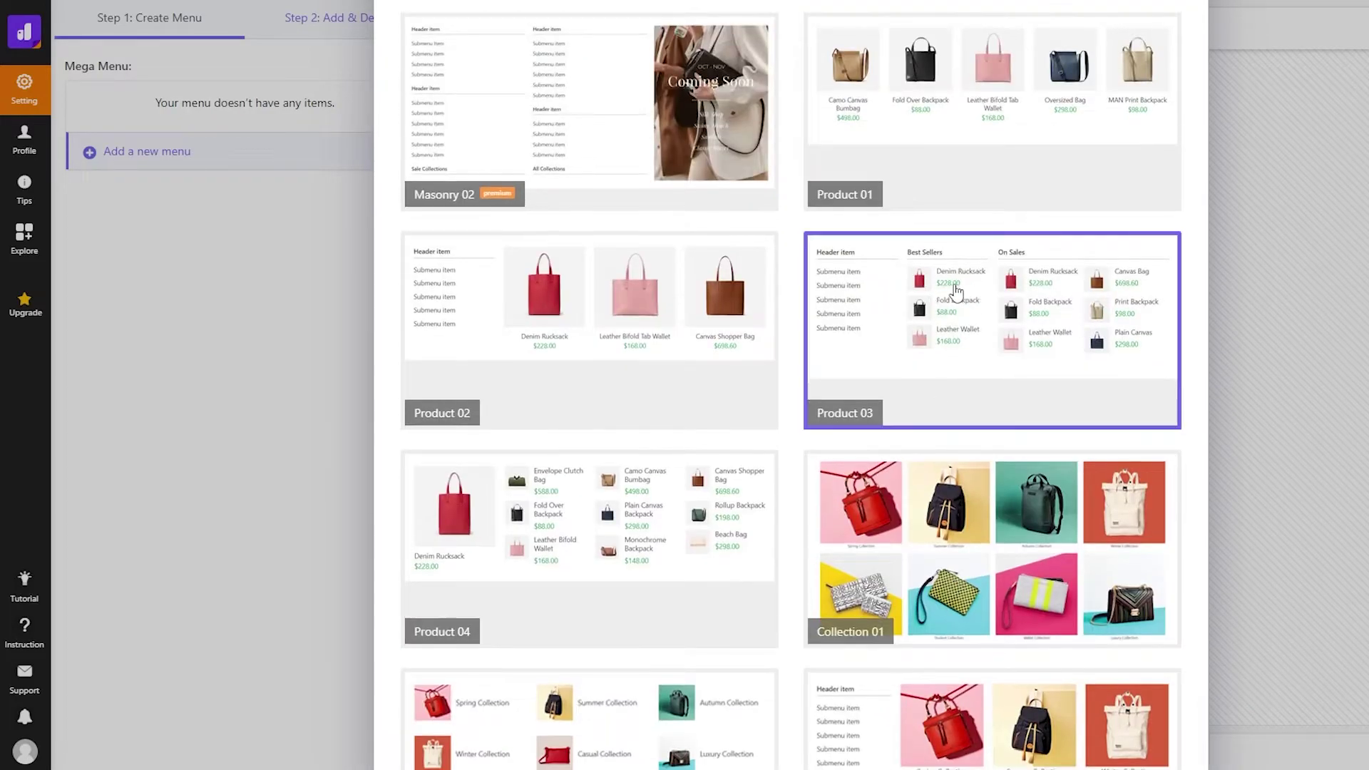
pyautogui.click(984, 314)
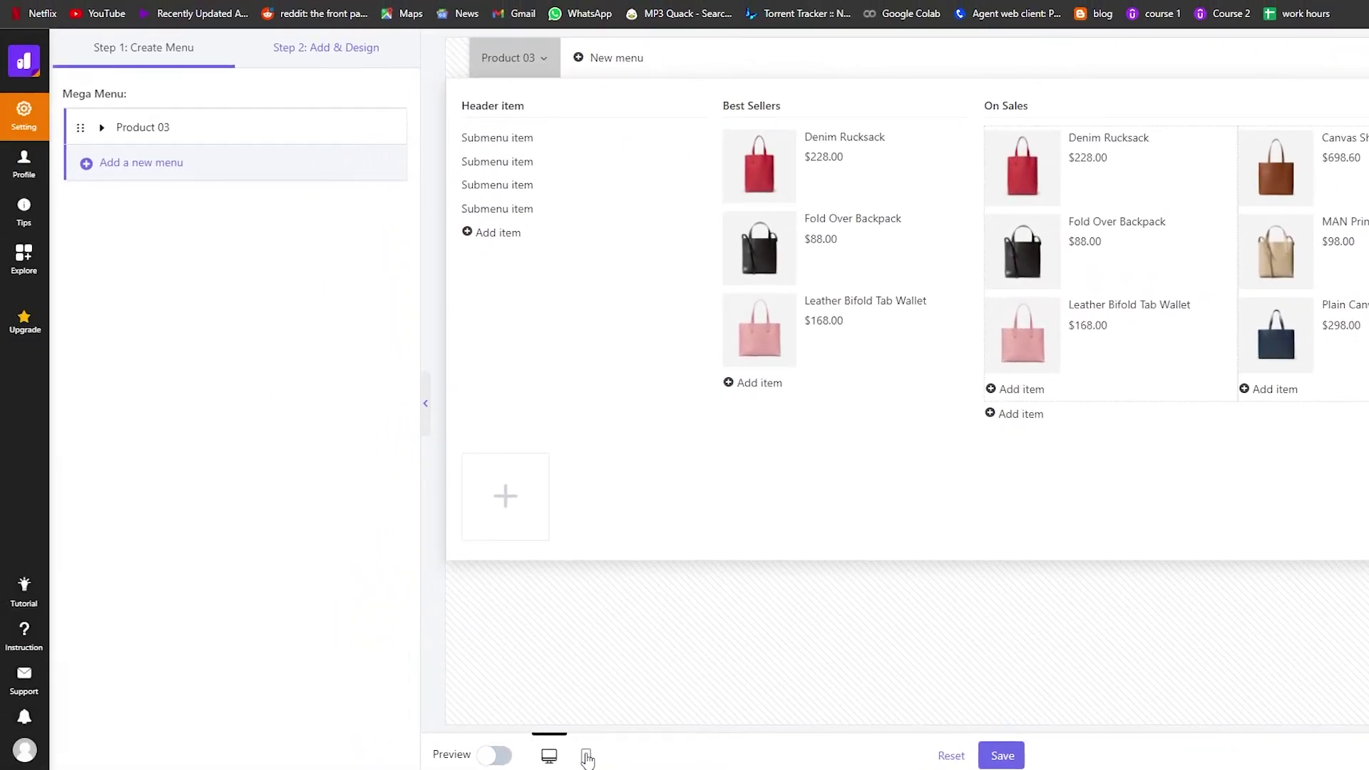
pyautogui.click(586, 758)
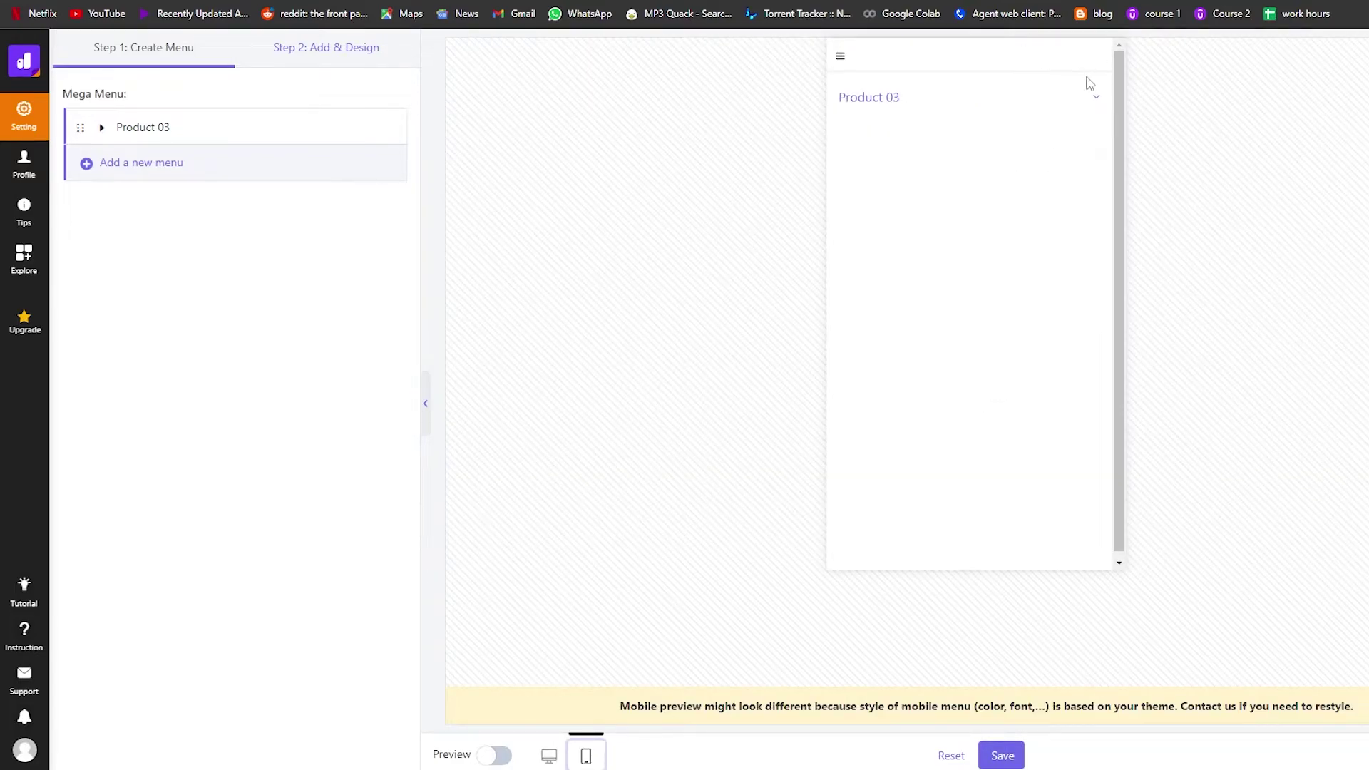
pyautogui.click(1097, 97)
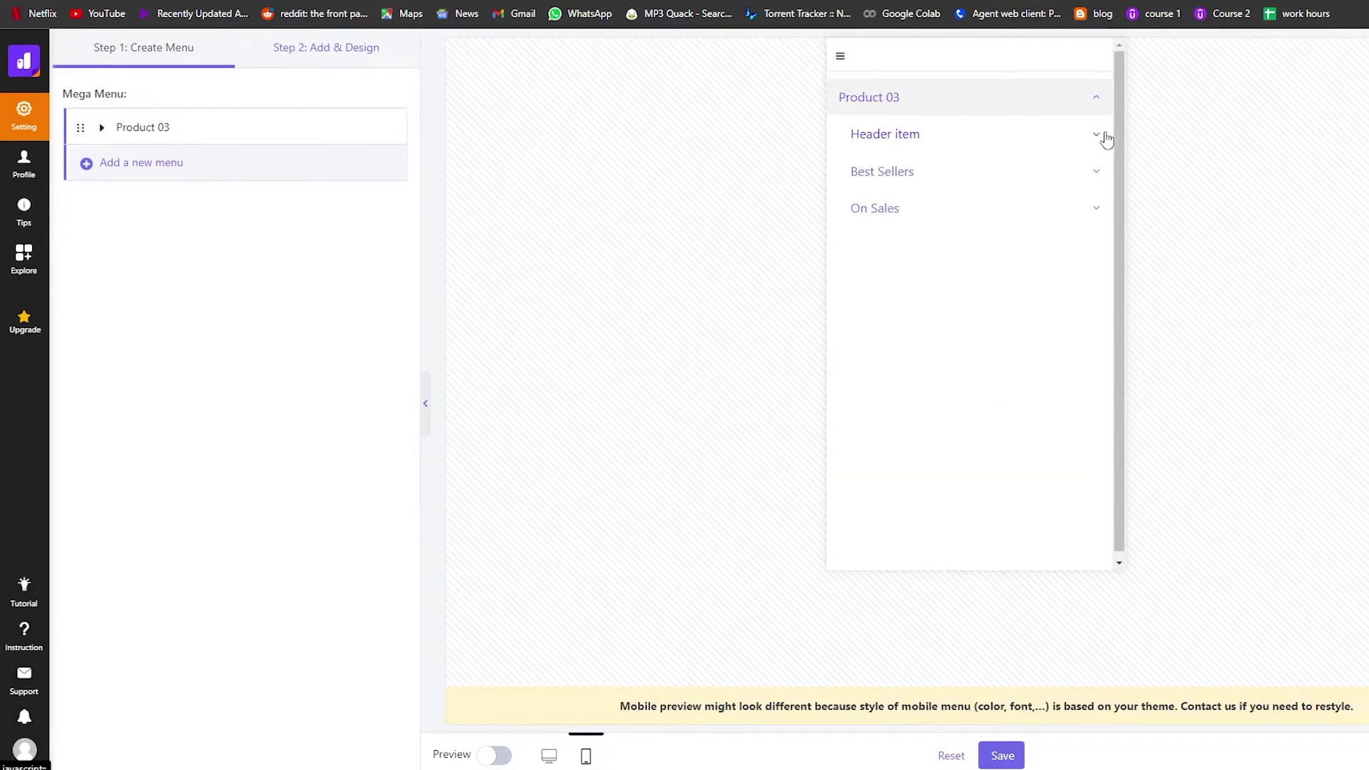
pyautogui.click(549, 757)
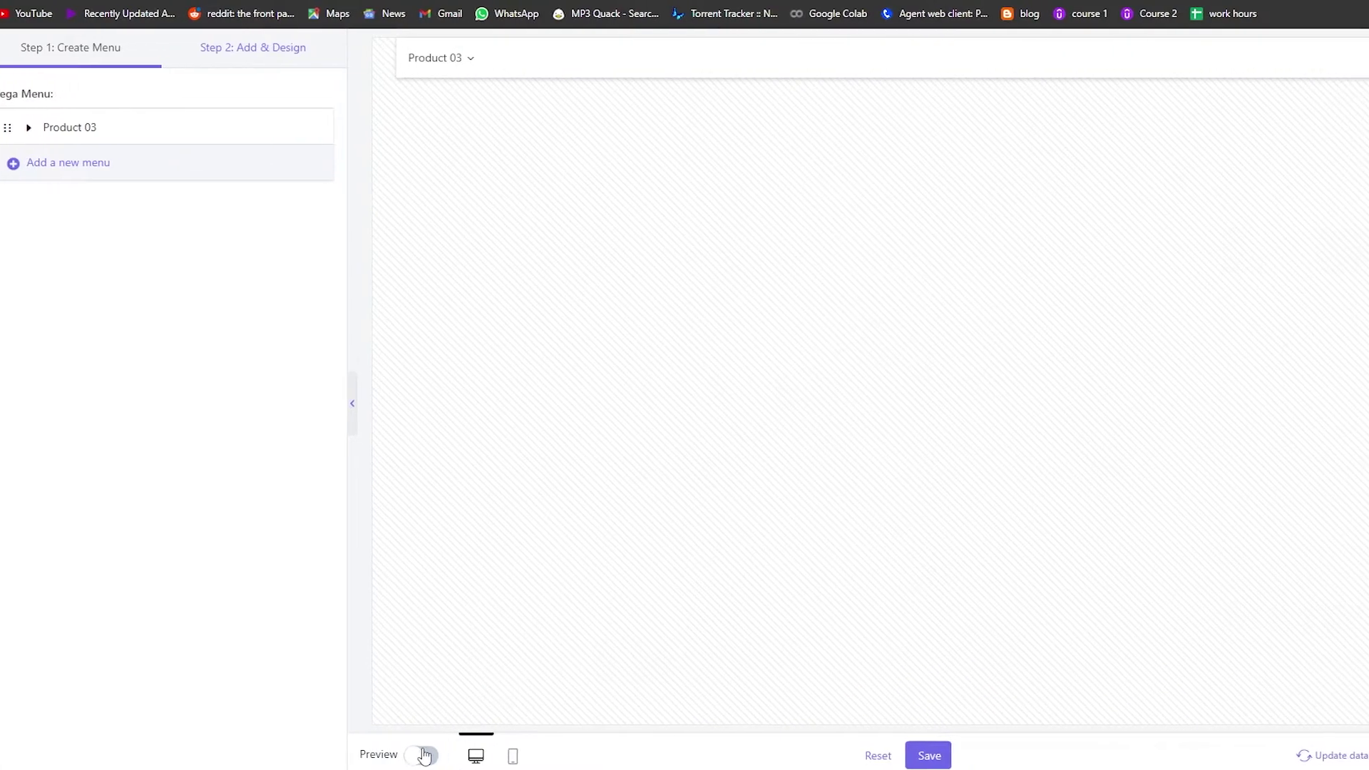
pyautogui.click(508, 57)
pyautogui.click(433, 57)
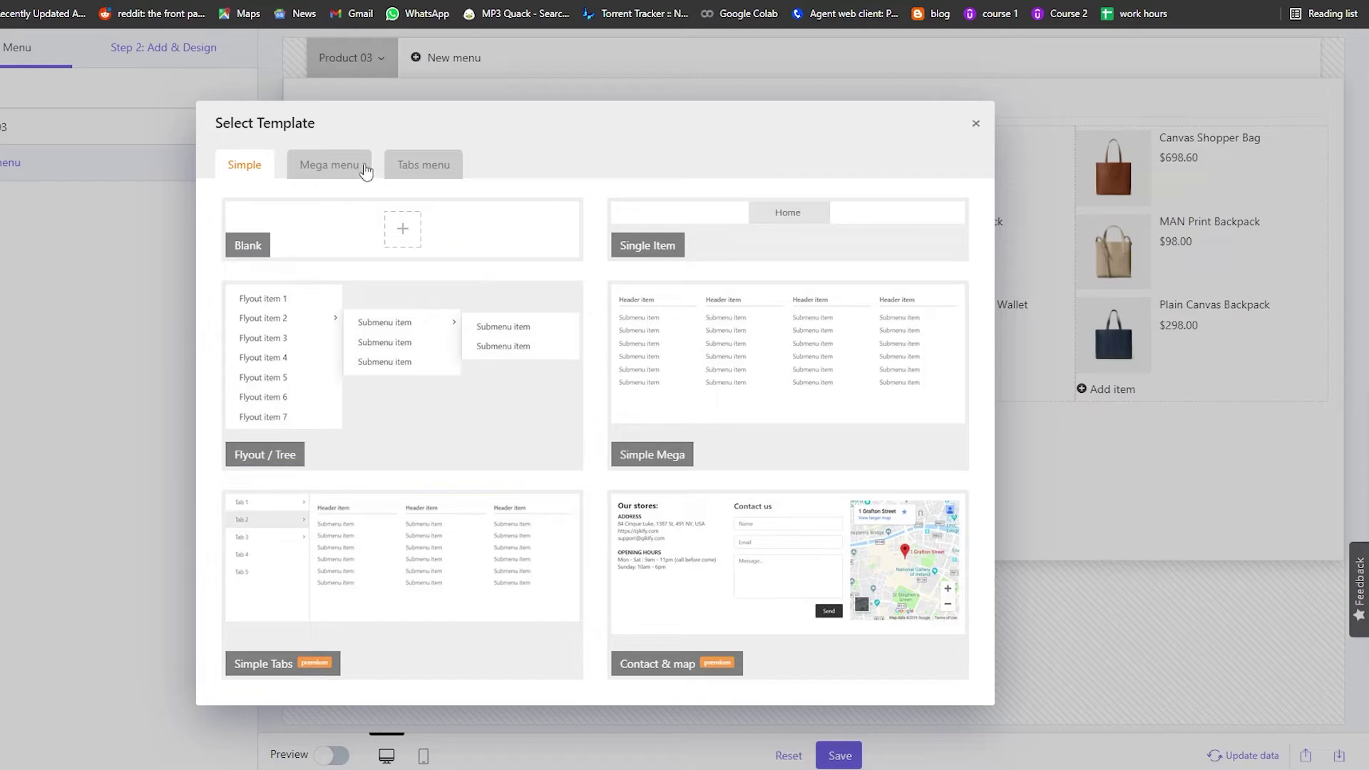
pyautogui.click(442, 185)
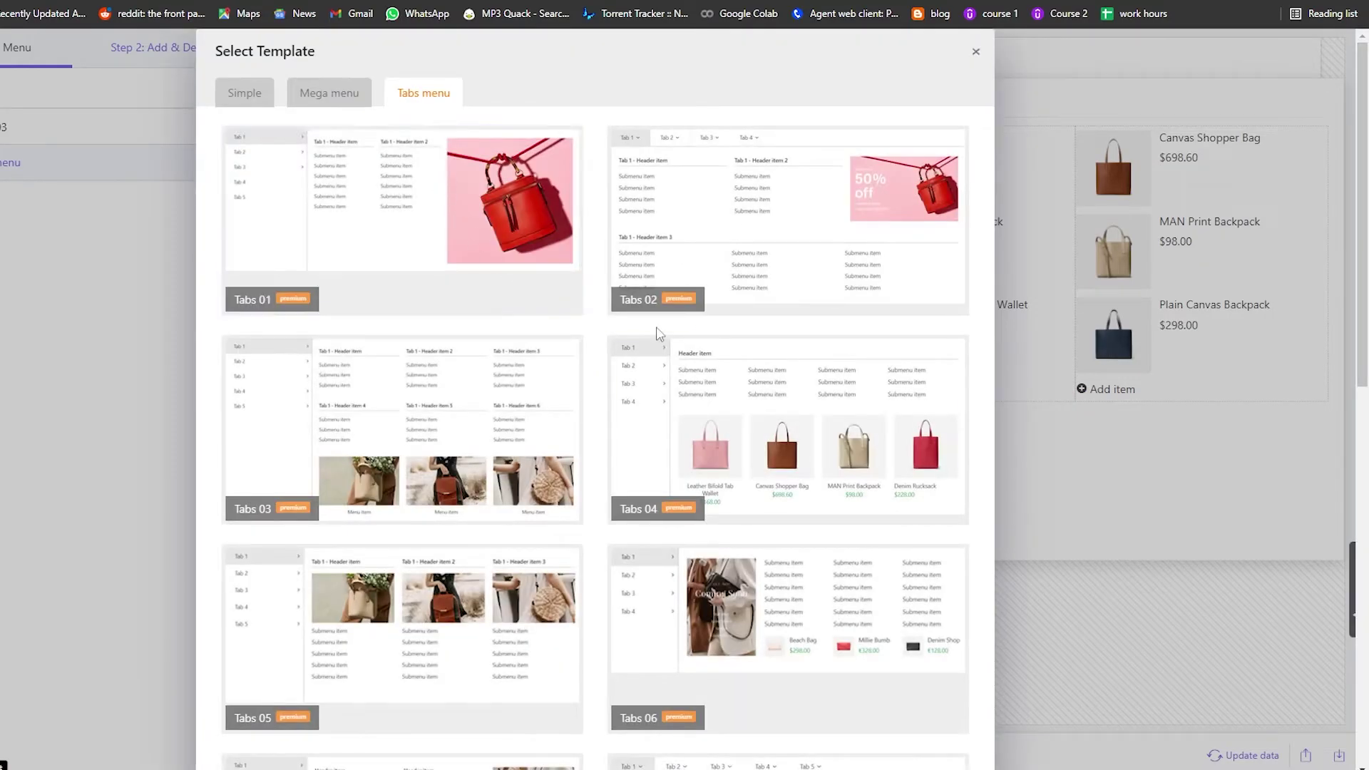
pyautogui.scroll(-3, 844, 318)
pyautogui.scroll(-3, 638, 372)
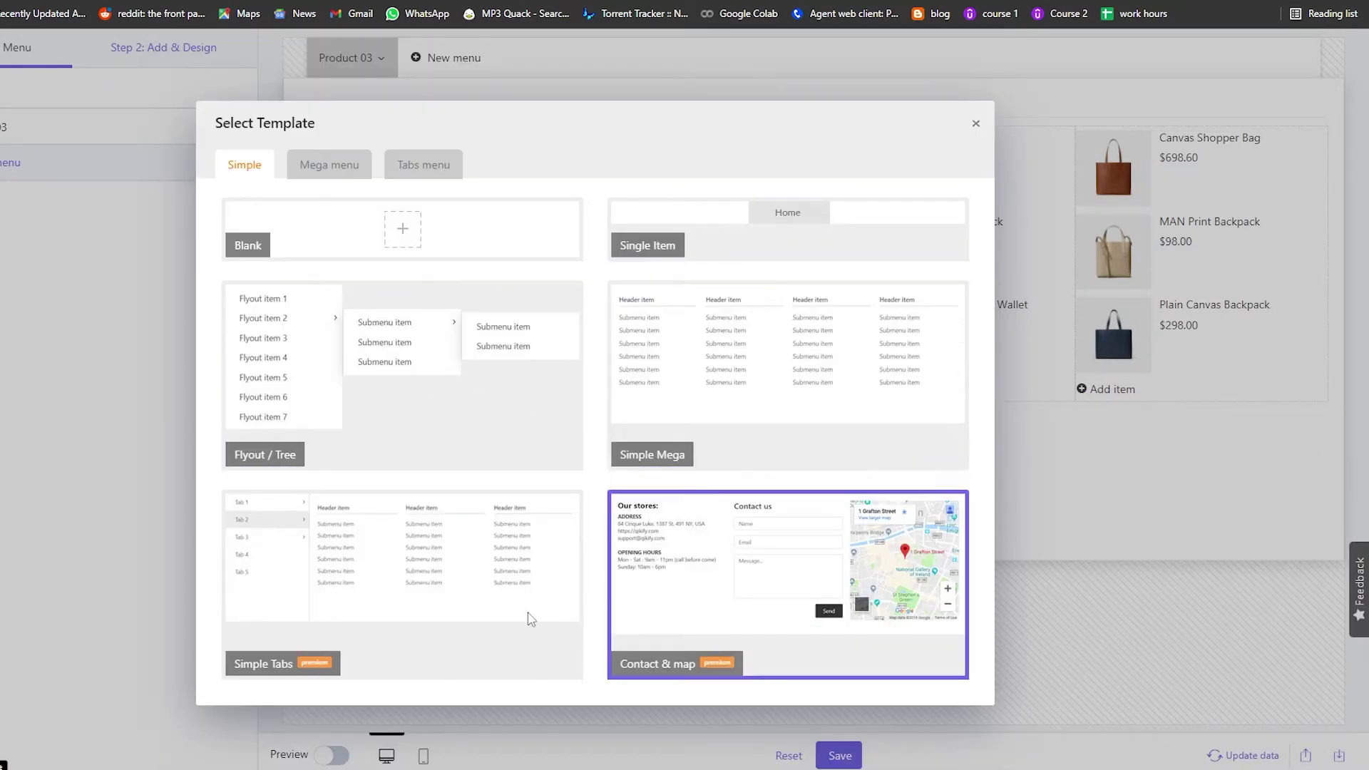
pyautogui.click(975, 130)
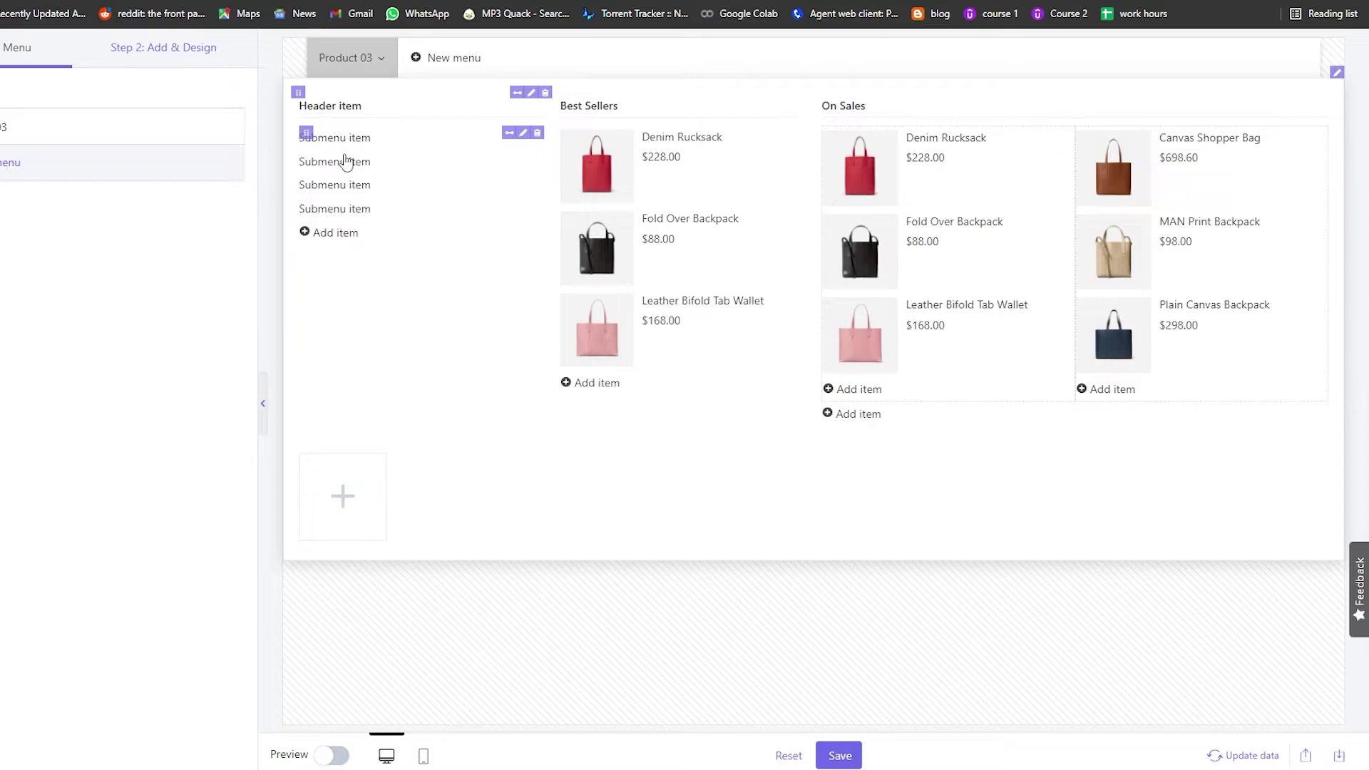
# - Make the first submenu item 10 of 12 columns wide and retitle it 'Popular items'
pyautogui.click(511, 135)
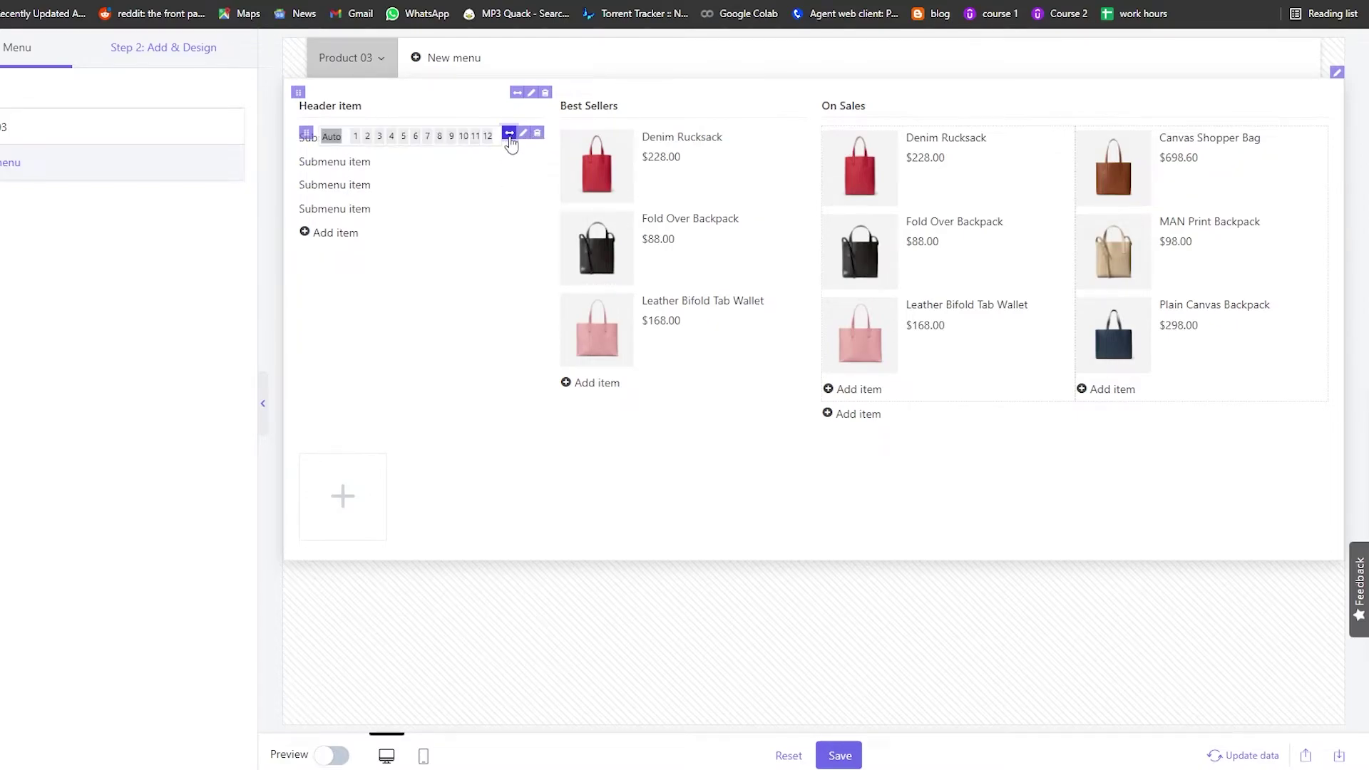
pyautogui.click(465, 139)
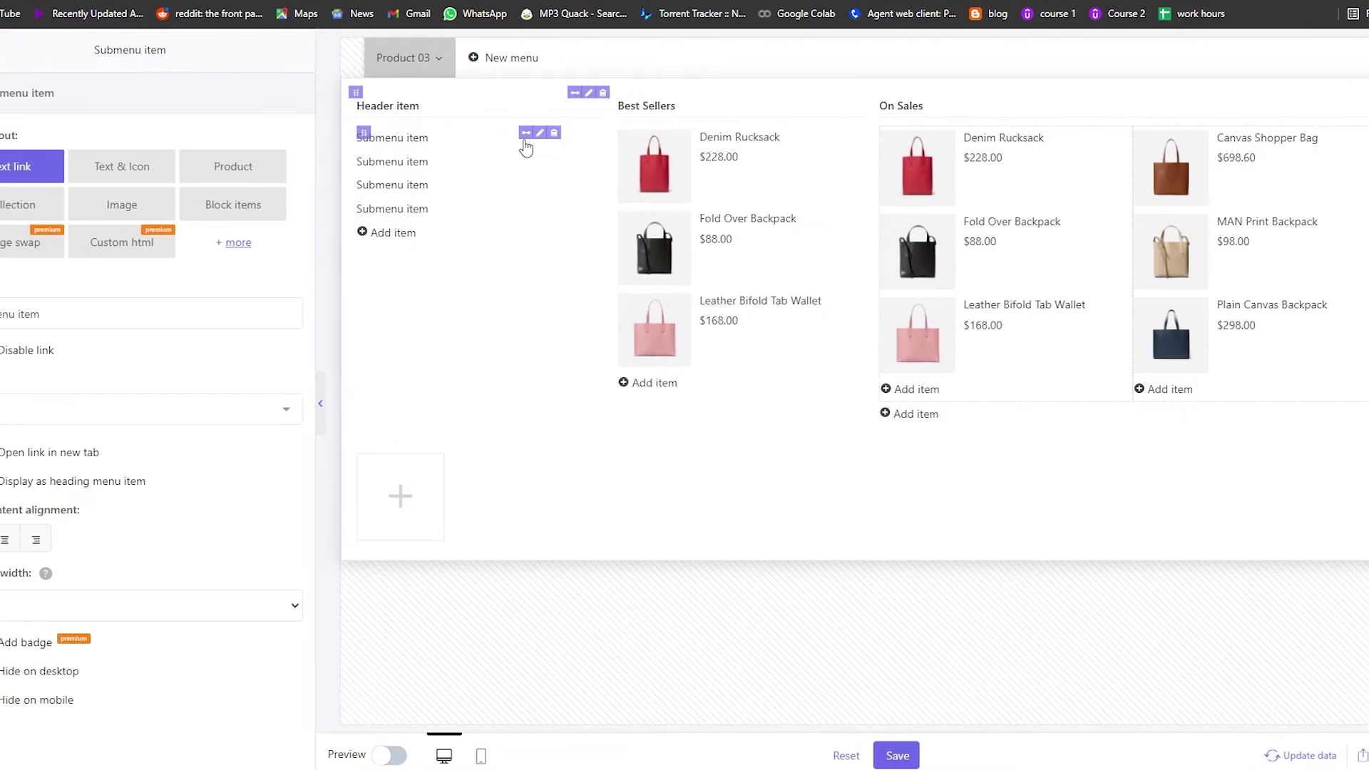
pyautogui.moveTo(646, 129)
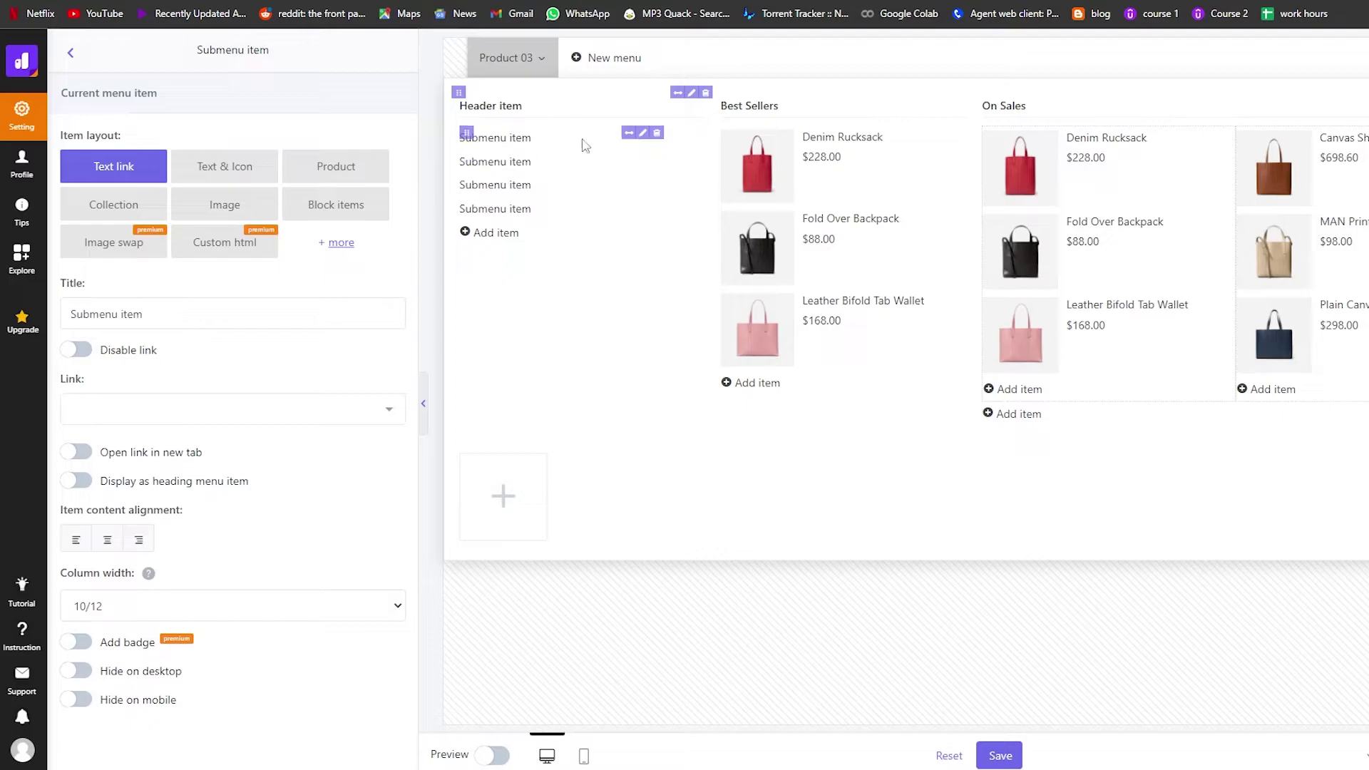
pyautogui.moveTo(582, 148)
pyautogui.tripleClick(153, 314)
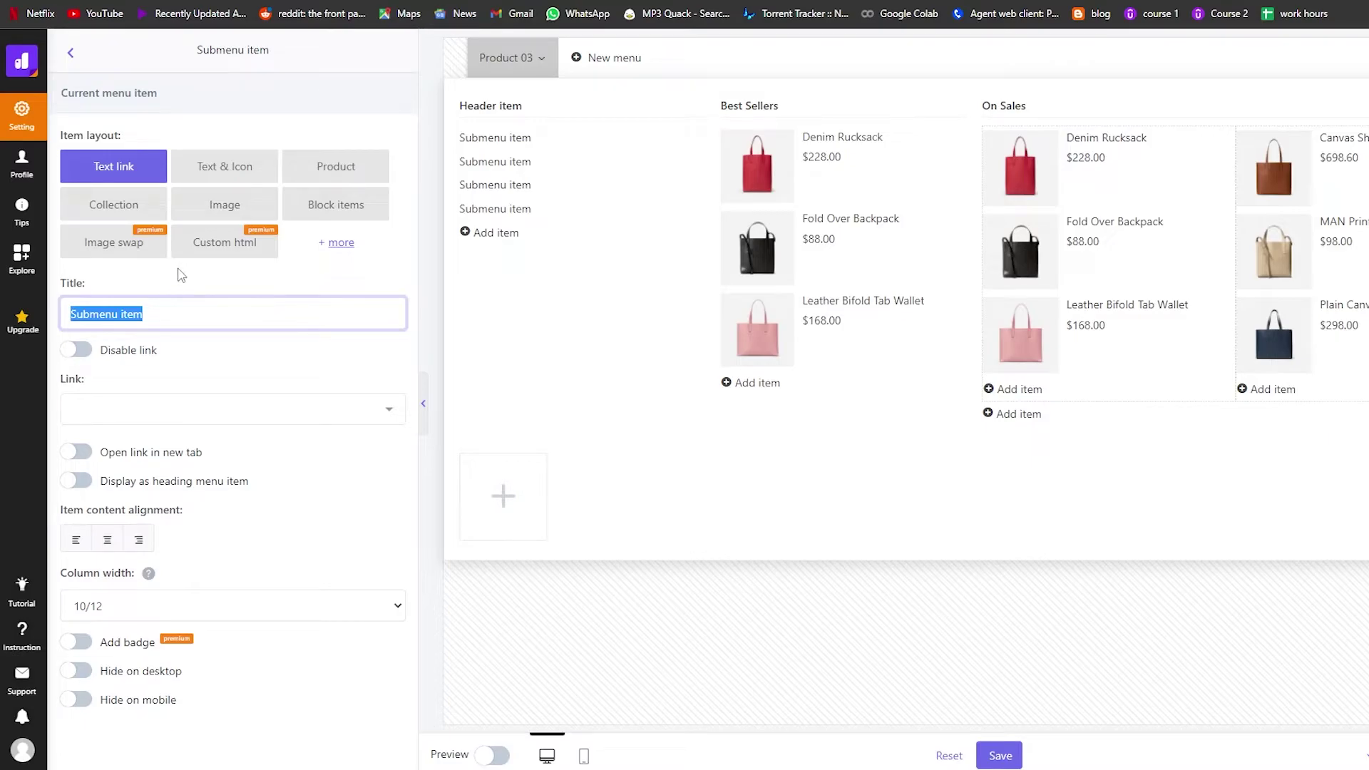
pyautogui.write('Popular items')
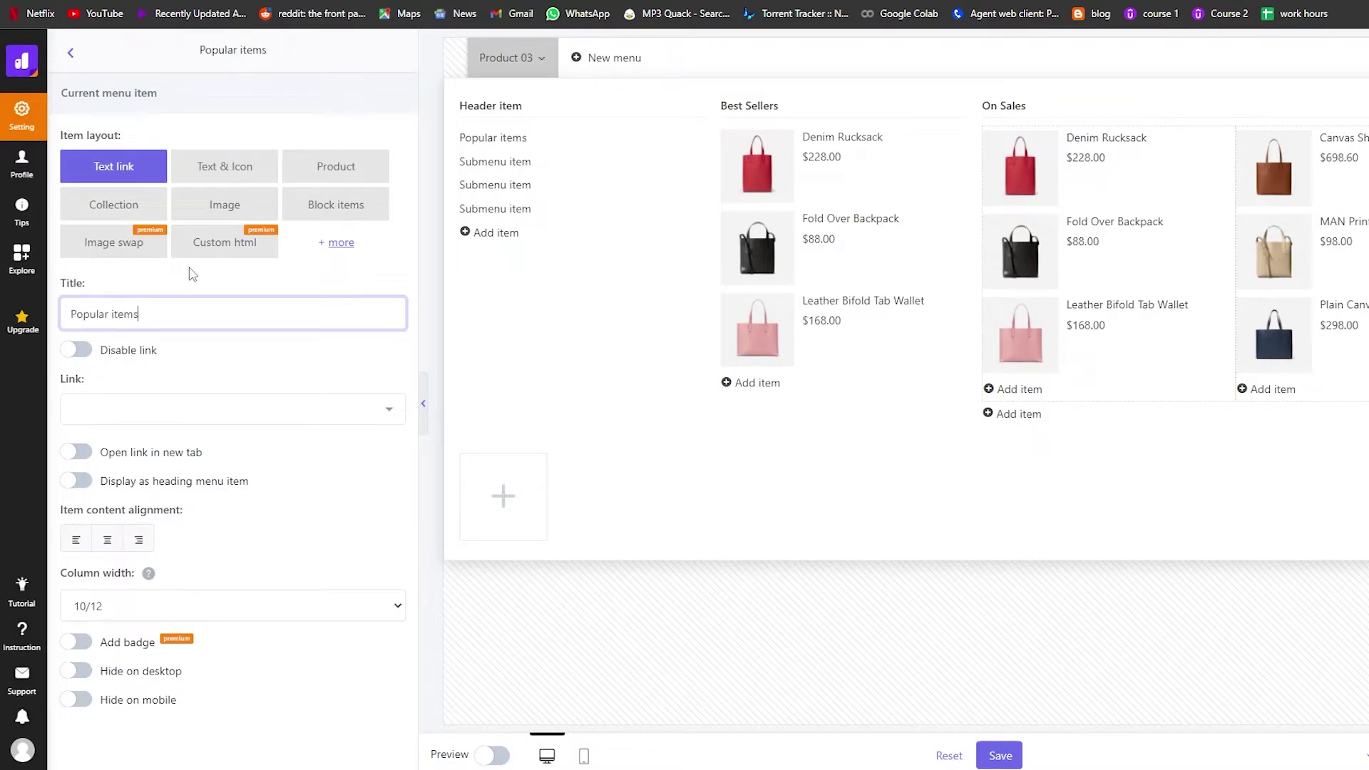
# - Set the Popular items width to automatic and centre-align all the submenu items
pyautogui.click(618, 137)
pyautogui.moveTo(603, 142)
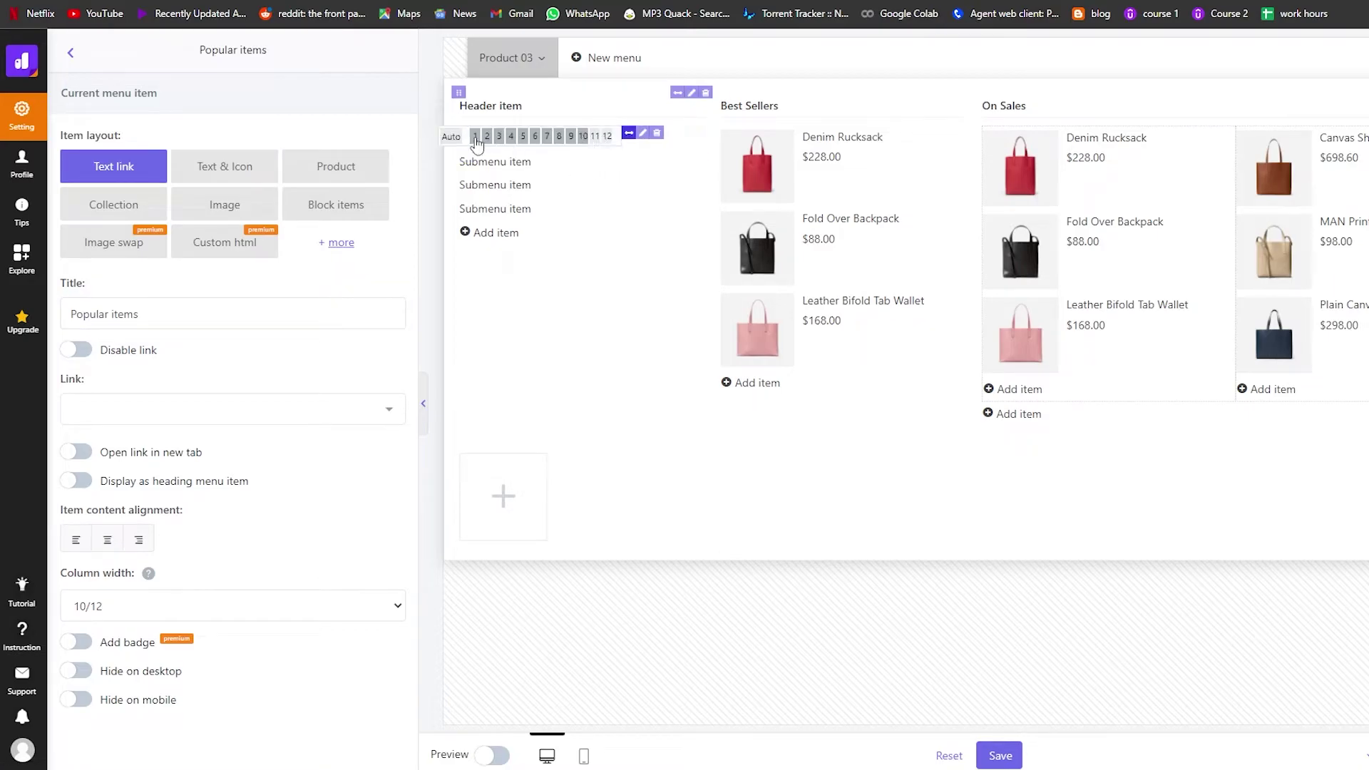
pyautogui.click(450, 137)
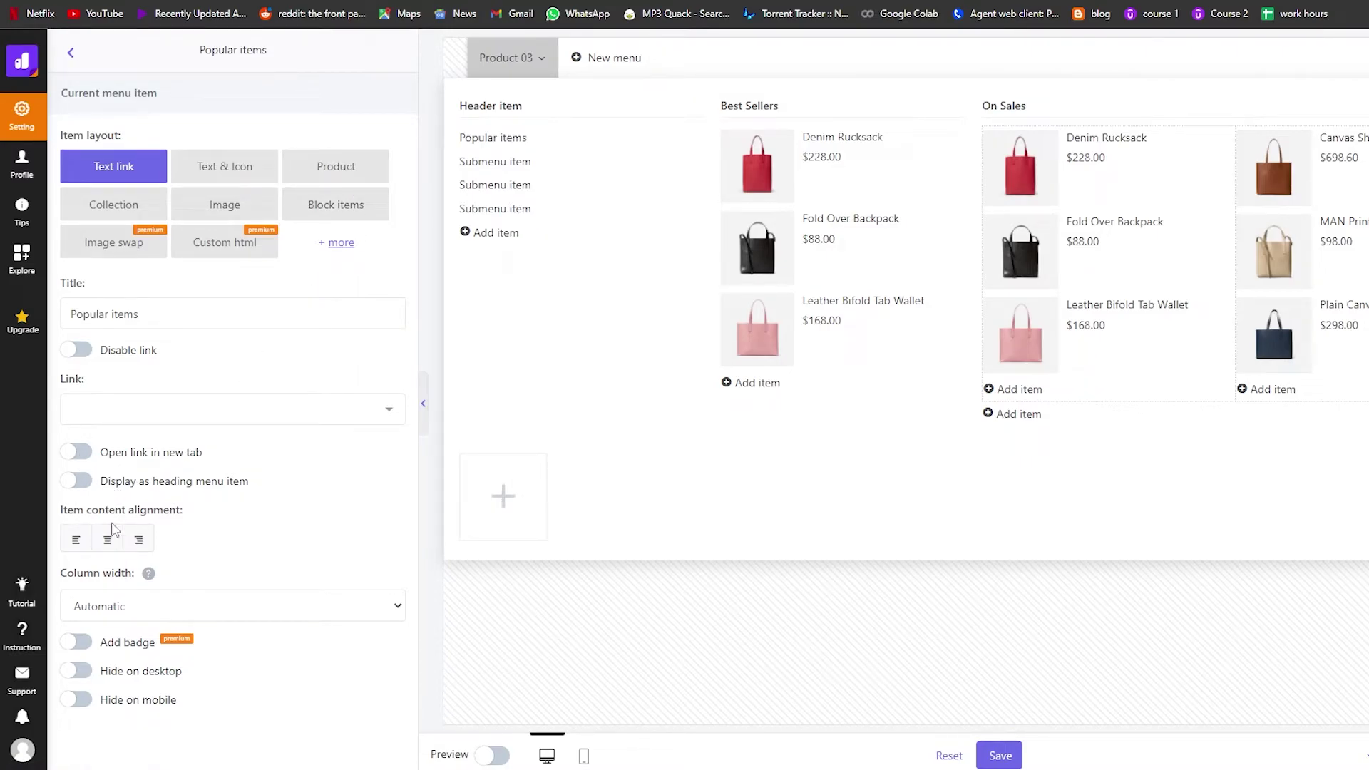
pyautogui.click(112, 551)
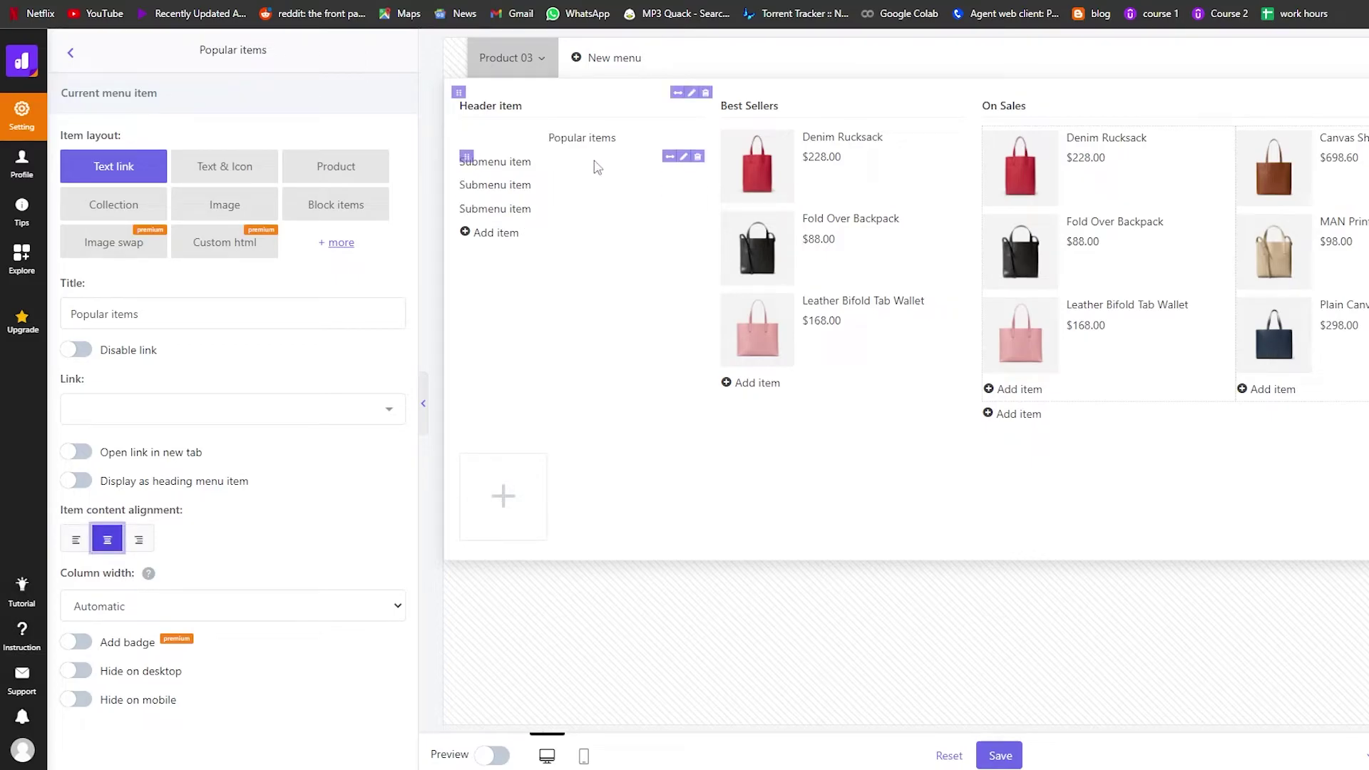
pyautogui.click(684, 158)
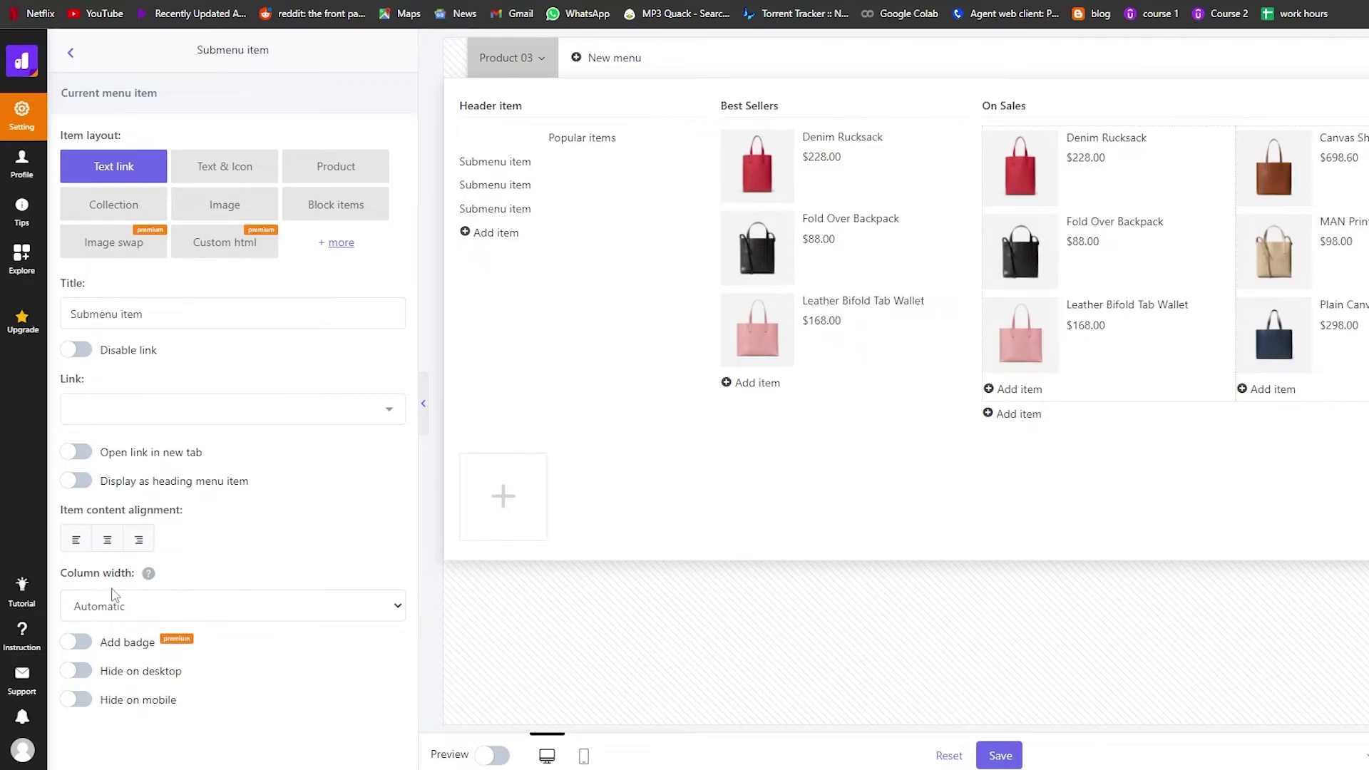
pyautogui.click(107, 540)
pyautogui.click(684, 183)
pyautogui.click(107, 540)
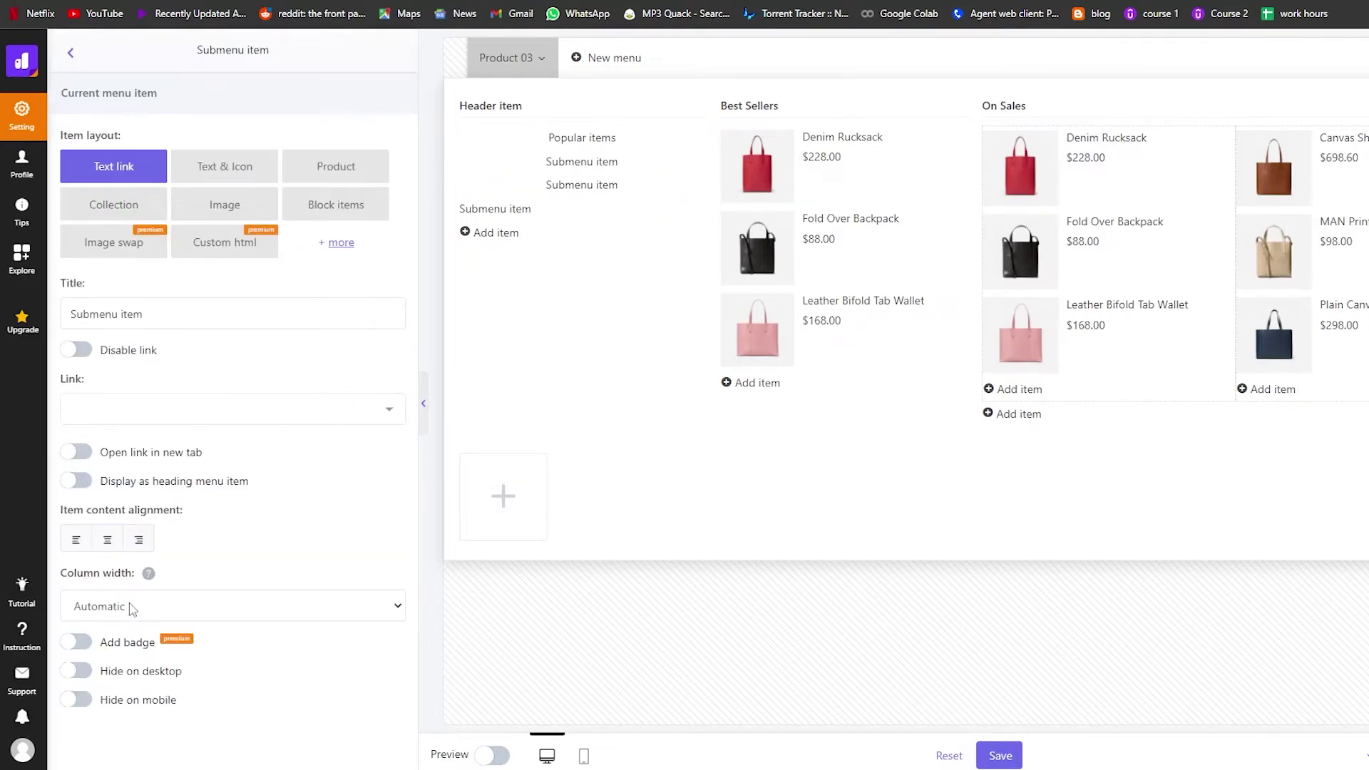
pyautogui.click(107, 539)
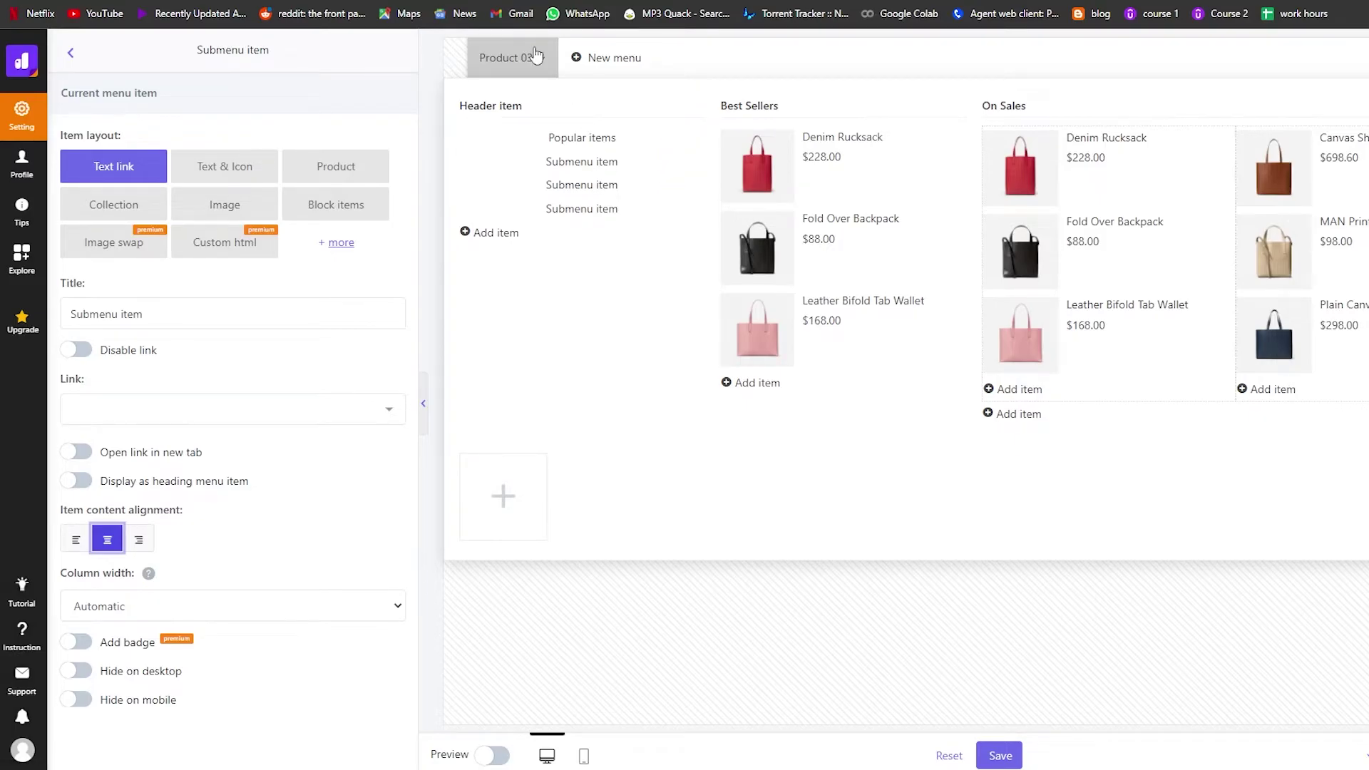
# - Rename the first column's heading from Header item to 'Categories'
pyautogui.click(525, 115)
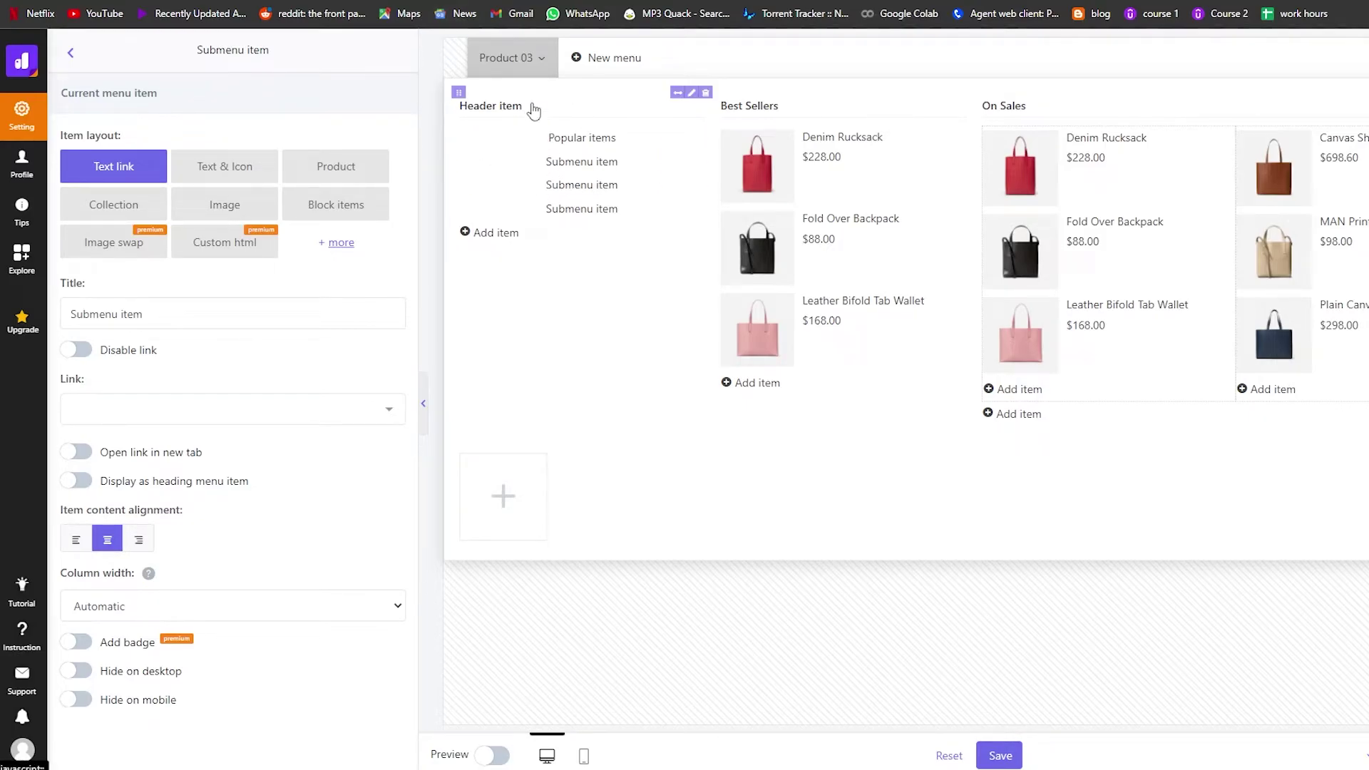
pyautogui.click(691, 93)
pyautogui.click(64, 319)
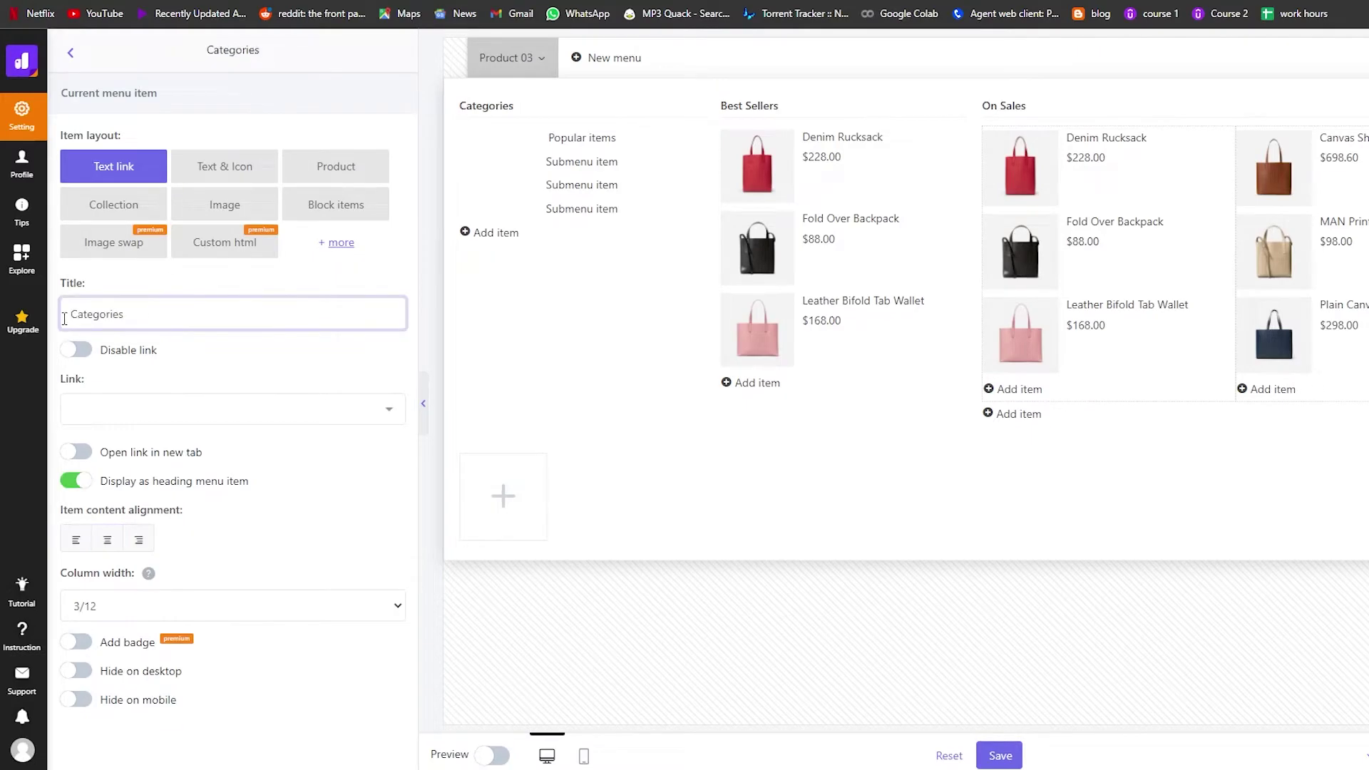
pyautogui.click(250, 281)
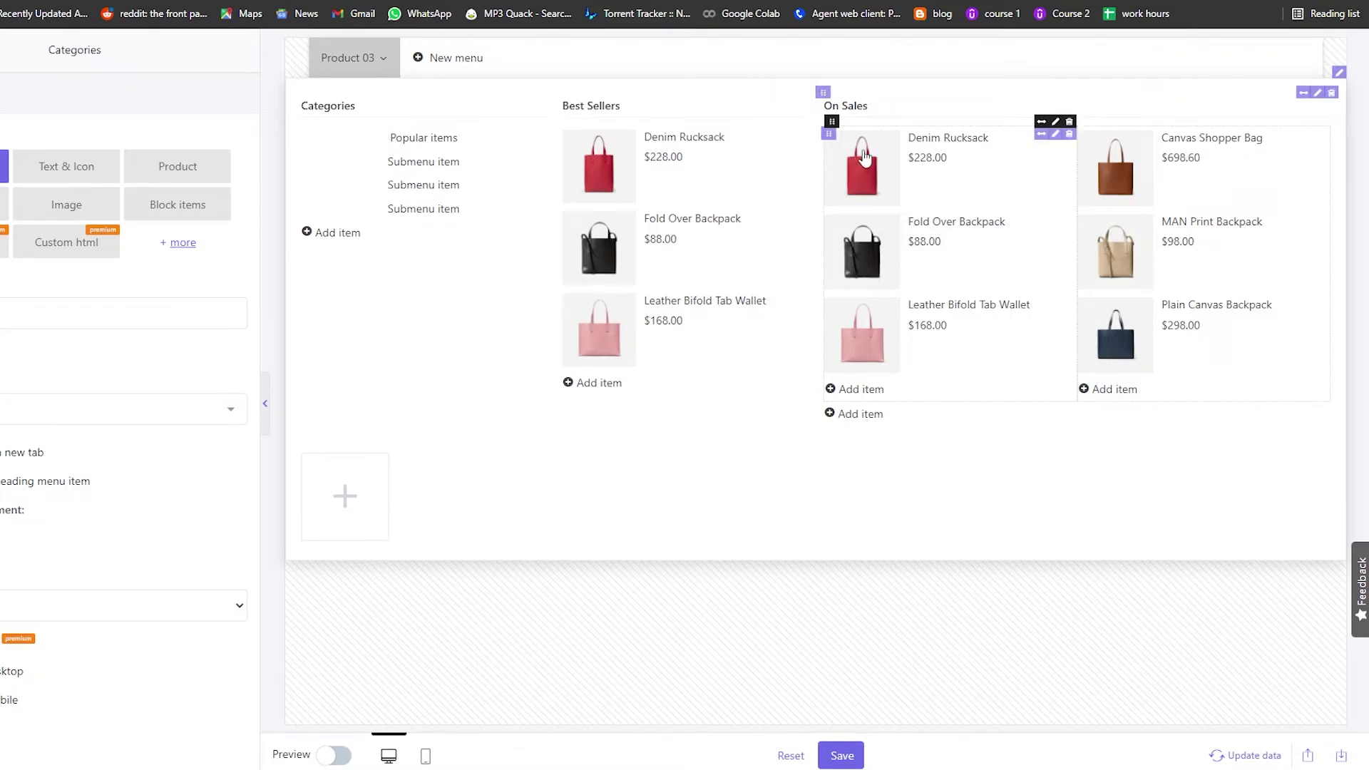
pyautogui.click(1319, 94)
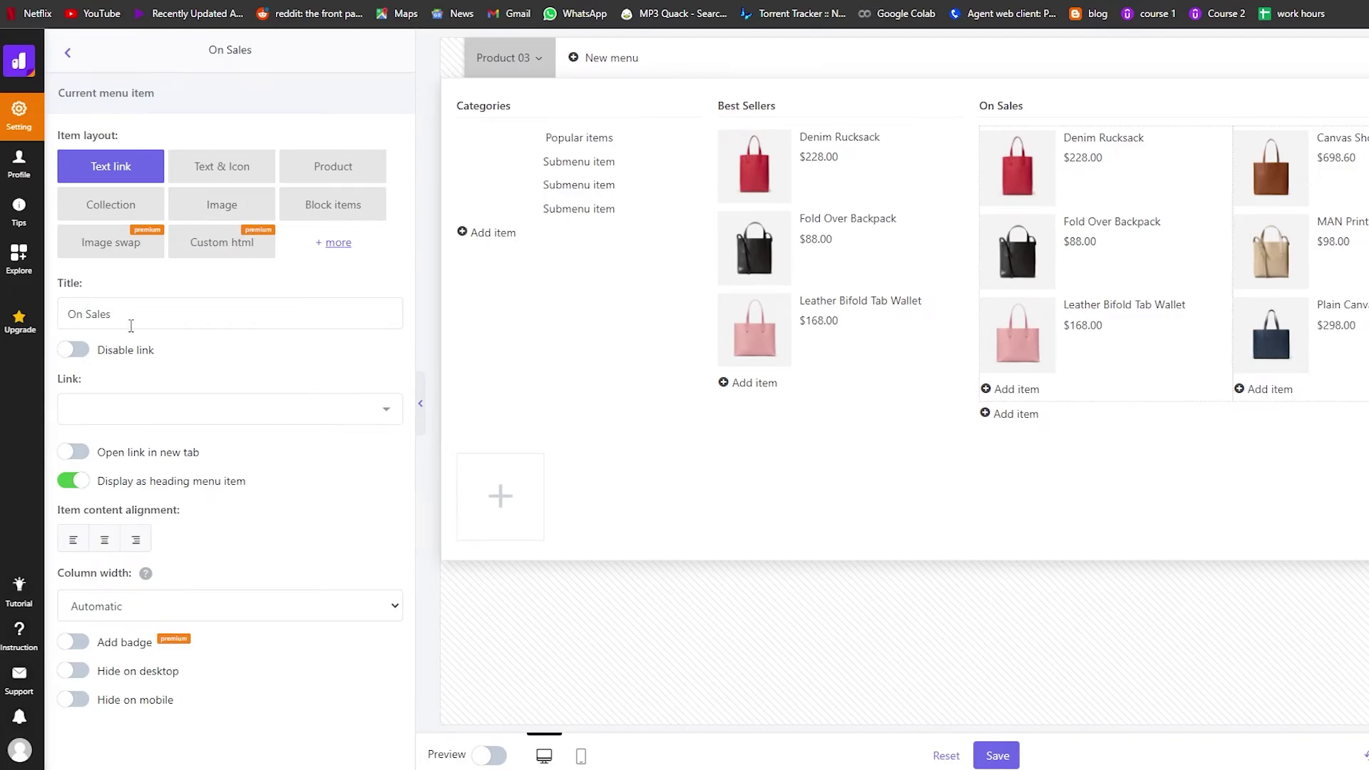
pyautogui.click(1111, 83)
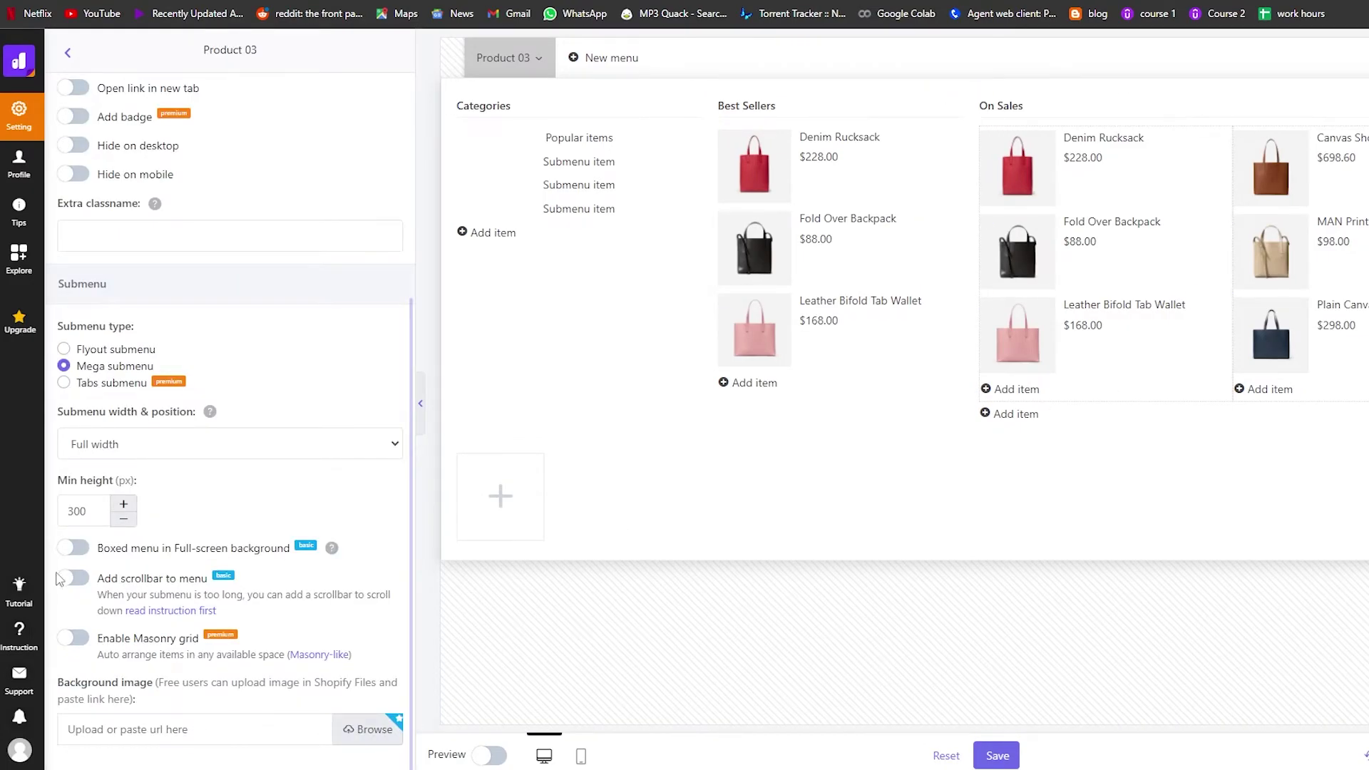
# - Try enabling the submenu scrollbar option, then dismiss the upgrade plan offer
pyautogui.scroll(1, 137, 470)
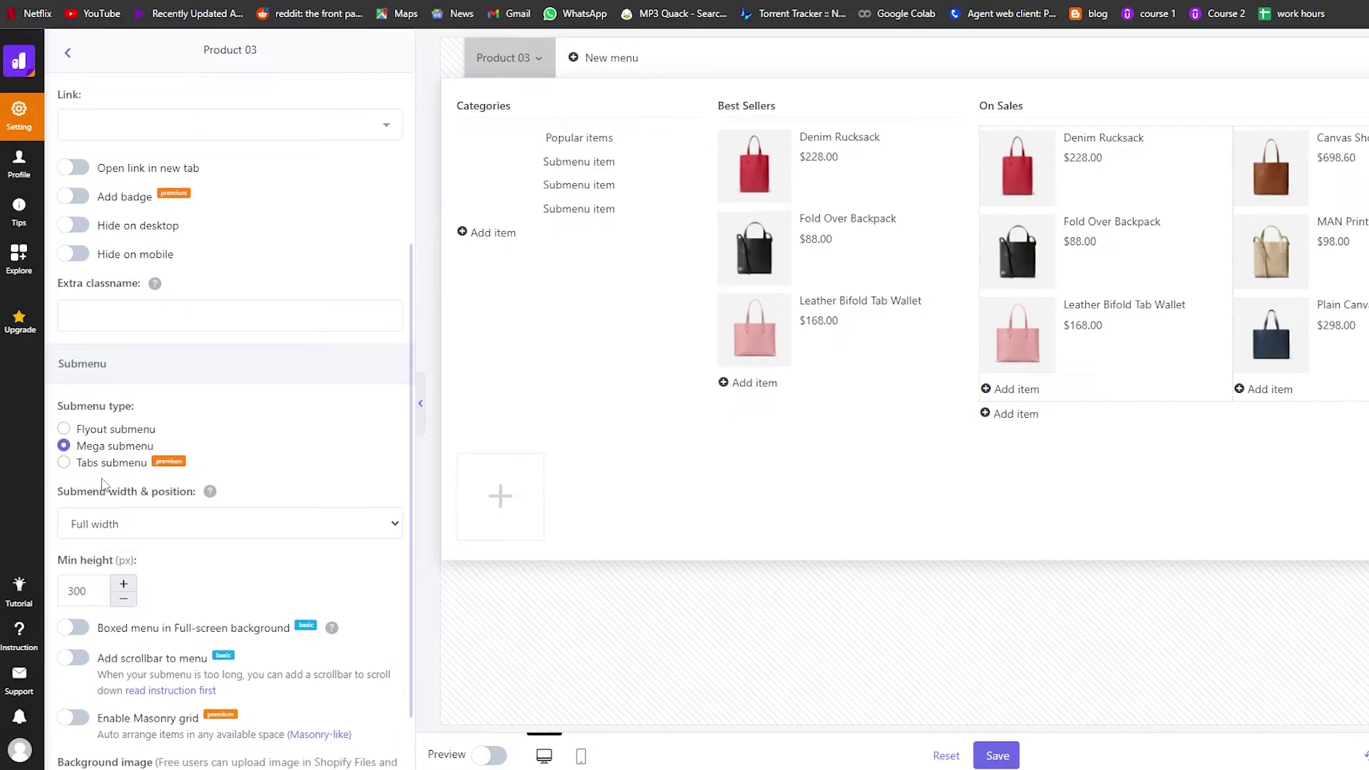
pyautogui.scroll(-1, 114, 400)
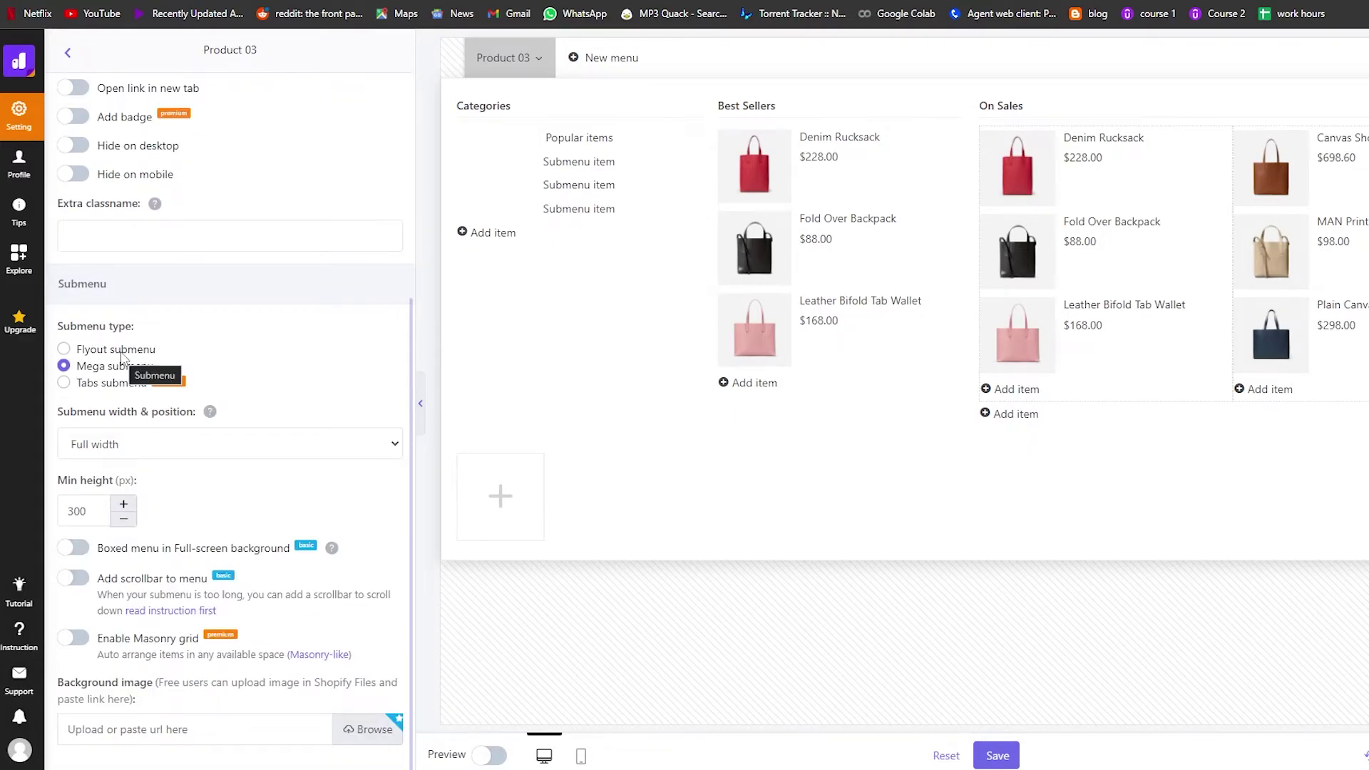
pyautogui.click(78, 562)
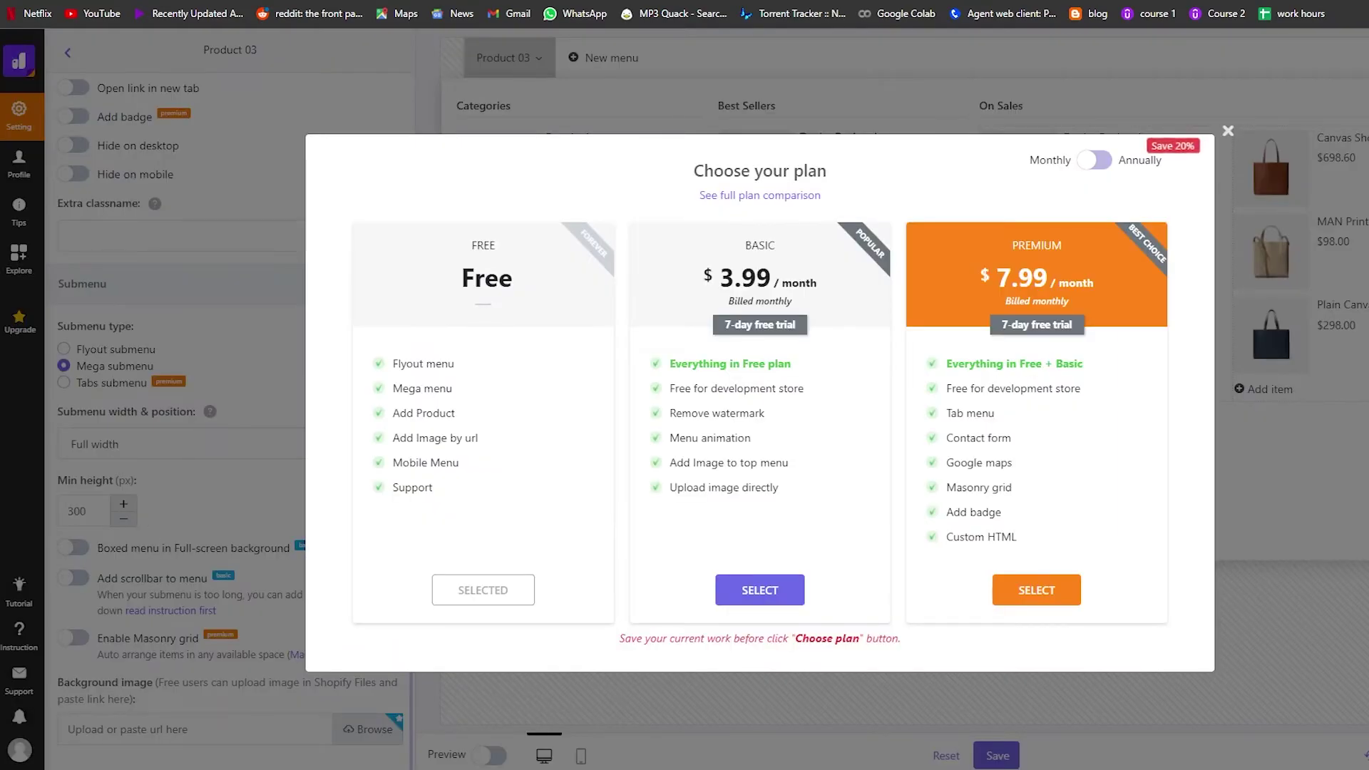
pyautogui.click(1227, 131)
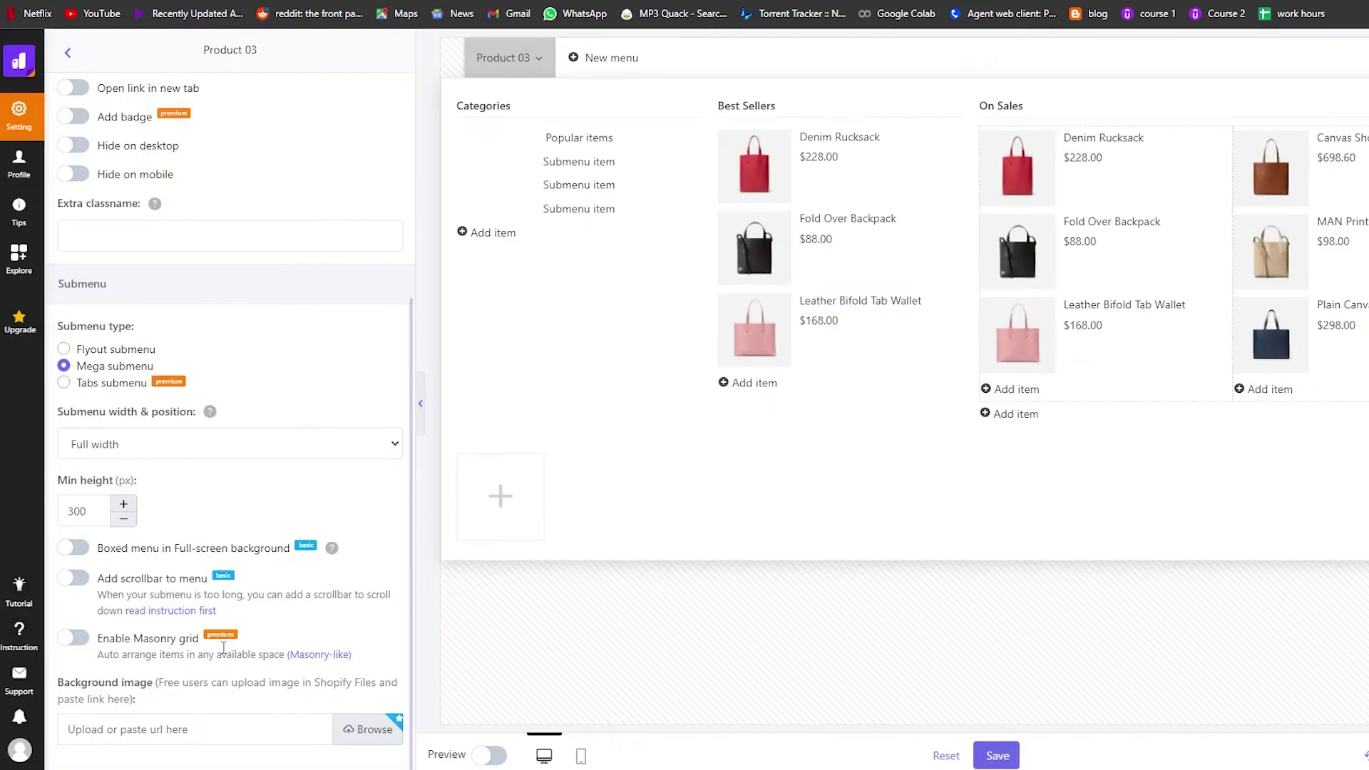
pyautogui.scroll(5, 223, 648)
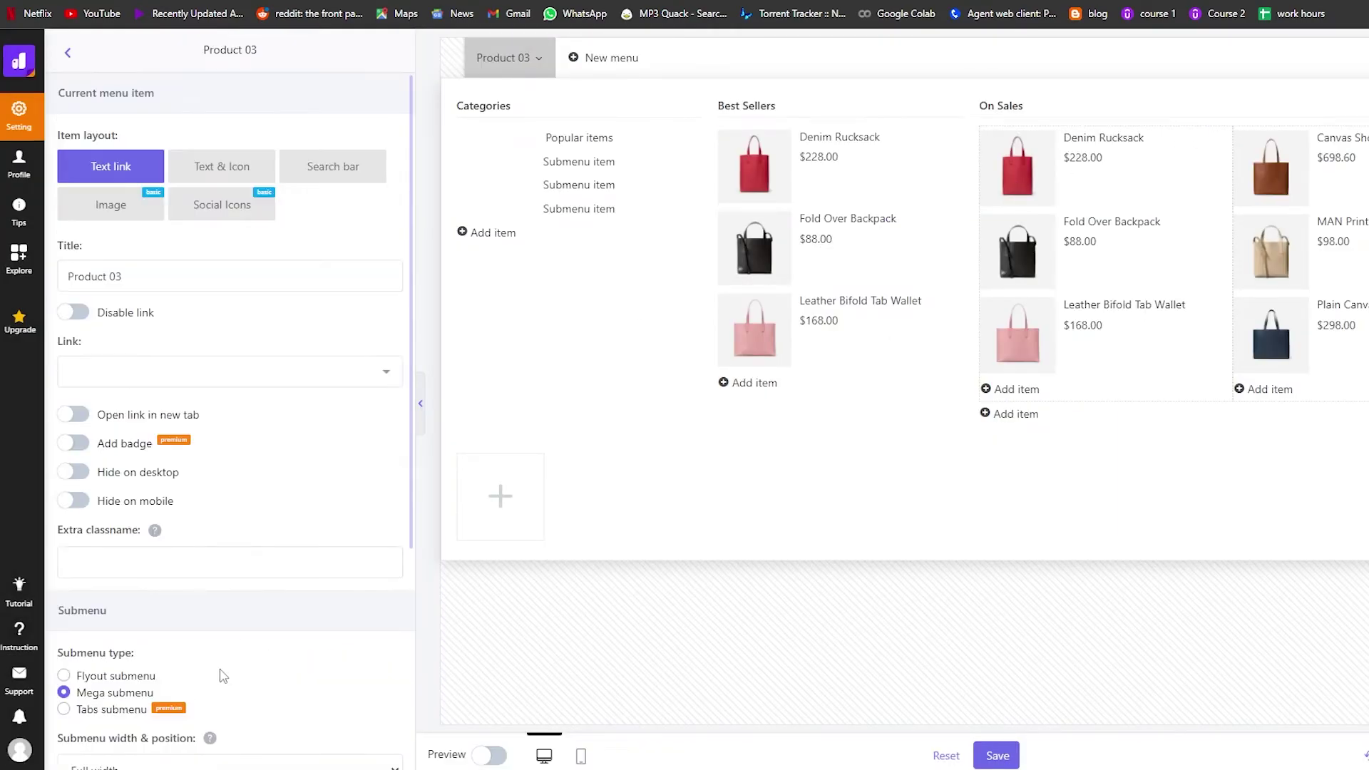
# - Retitle the Product 03 menu to 'Home' and save the mega menu
pyautogui.tripleClick(138, 277)
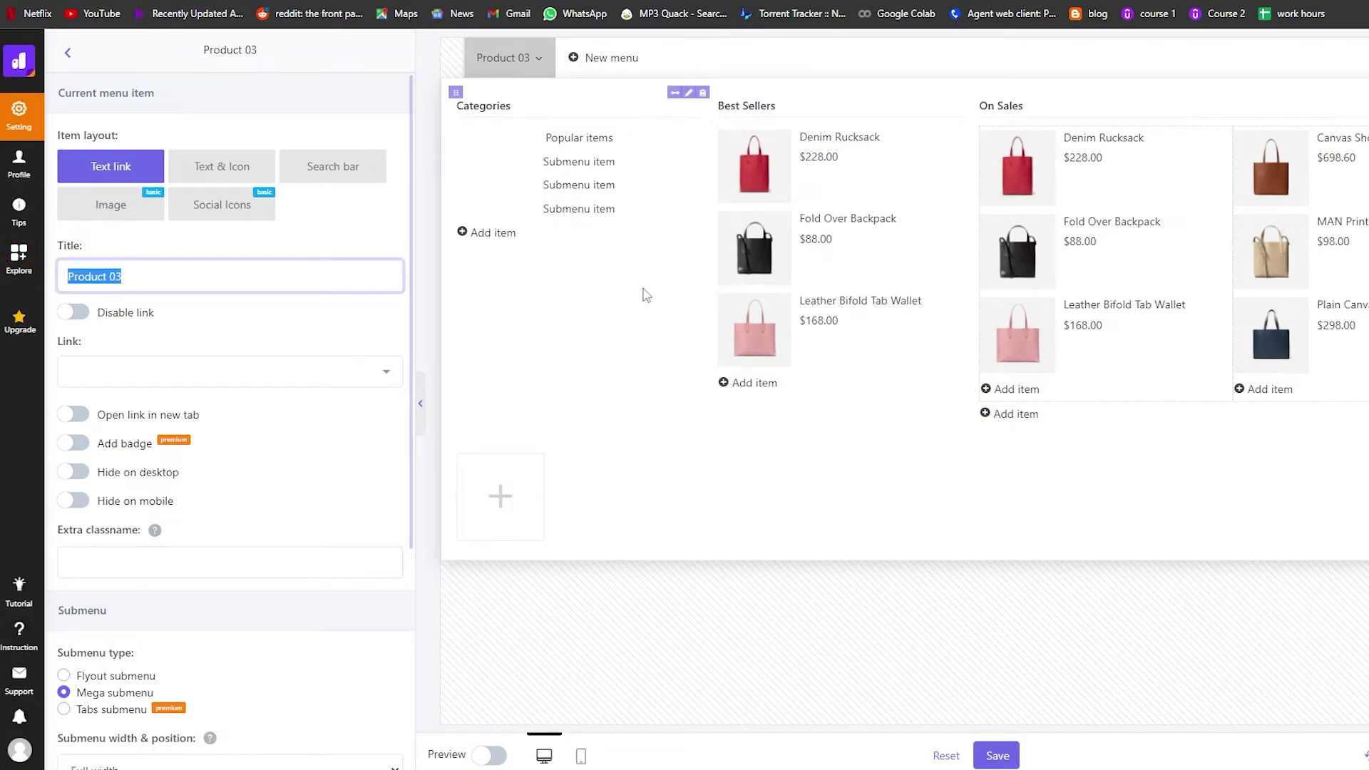
pyautogui.write('Home')
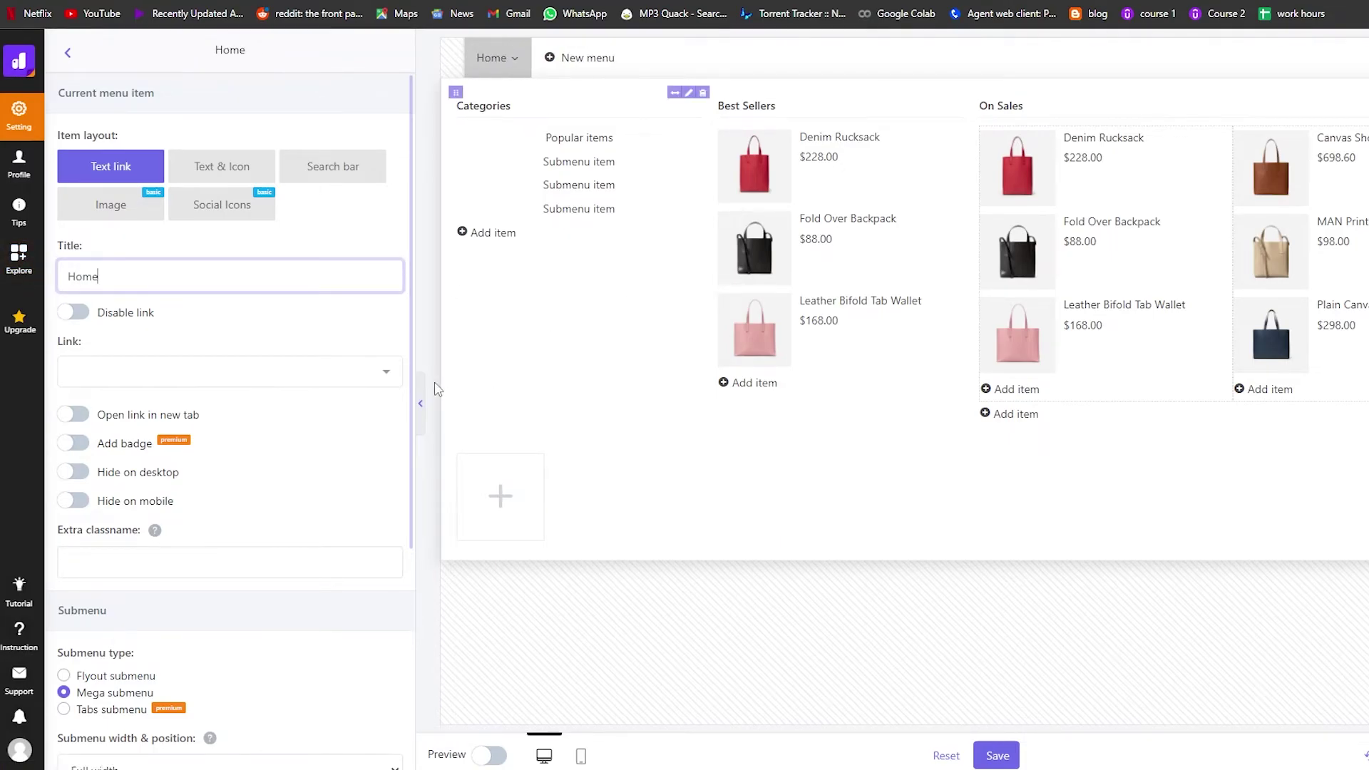
pyautogui.click(242, 321)
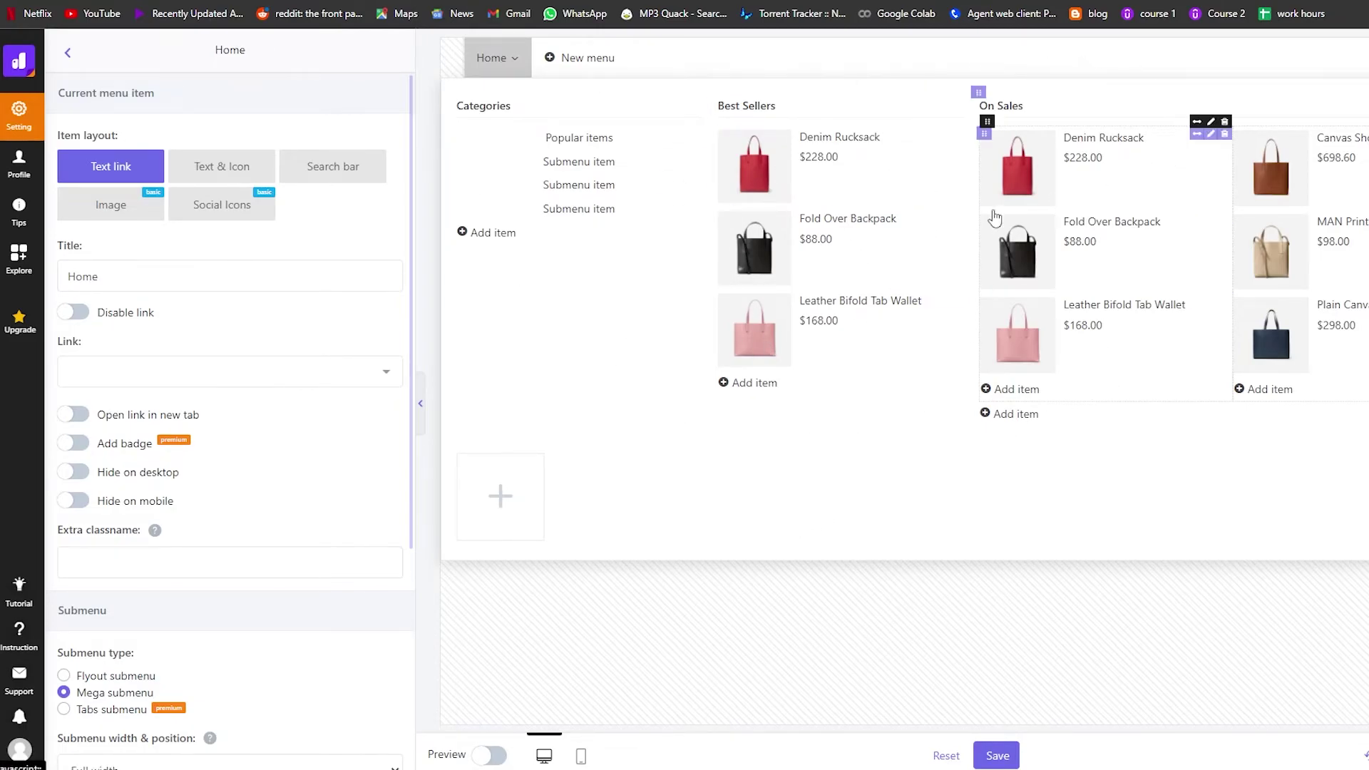
pyautogui.click(997, 756)
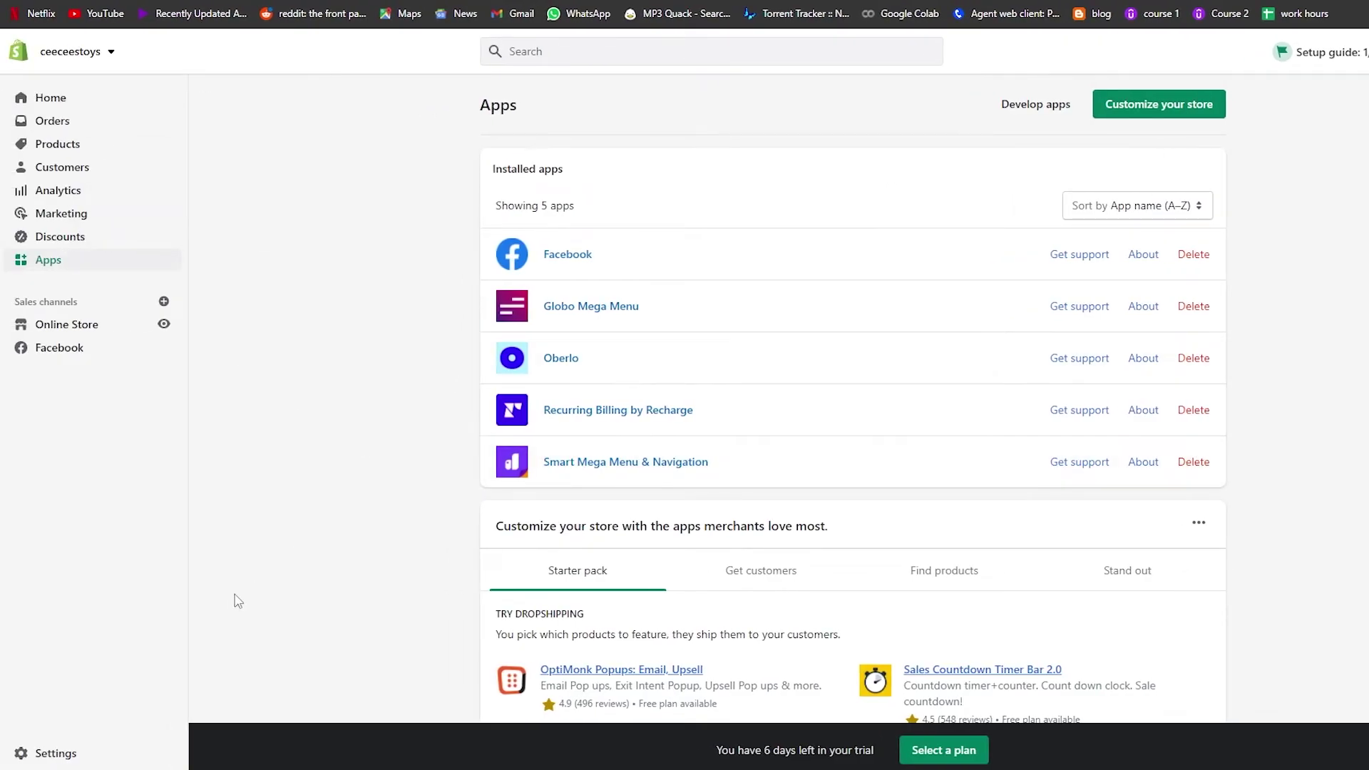
# - Open the live online store from the Apps page
pyautogui.scroll(-6, 306, 580)
pyautogui.scroll(6, 308, 580)
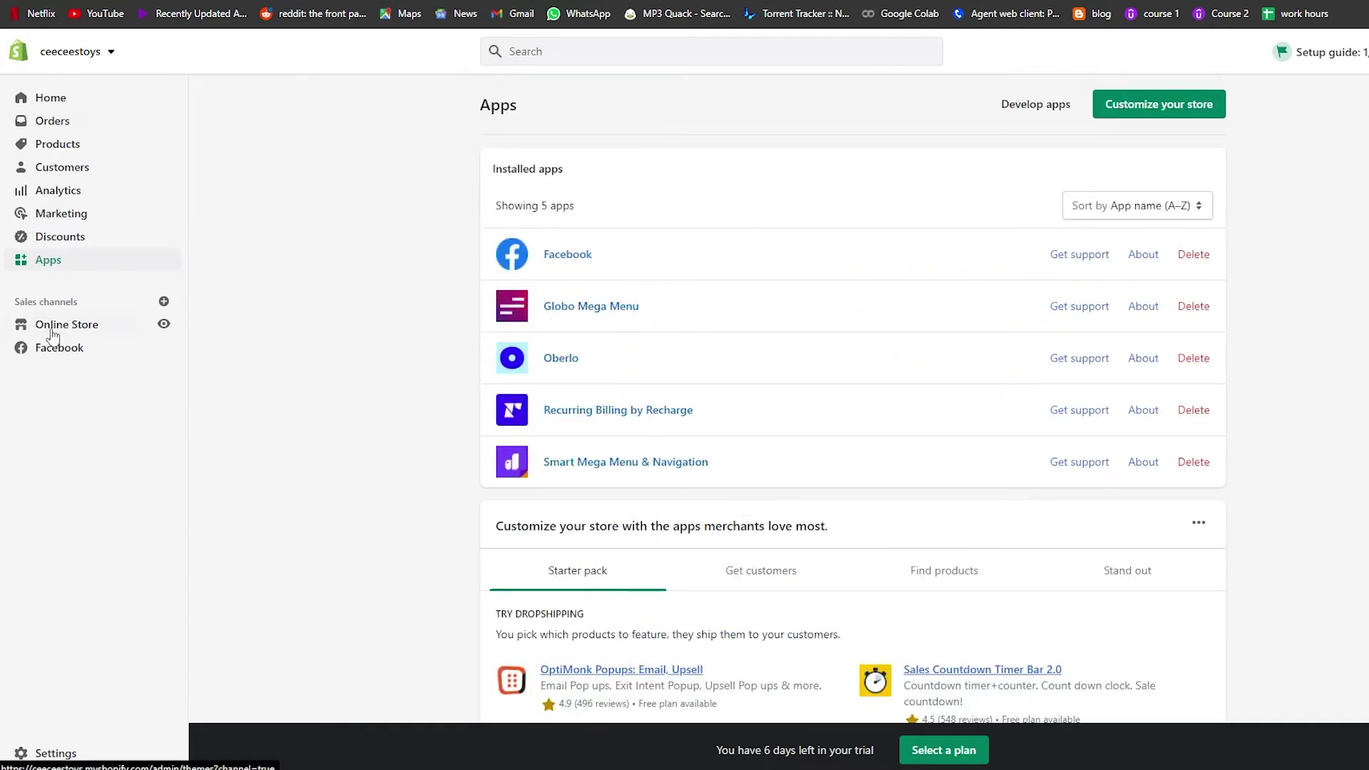
pyautogui.click(164, 324)
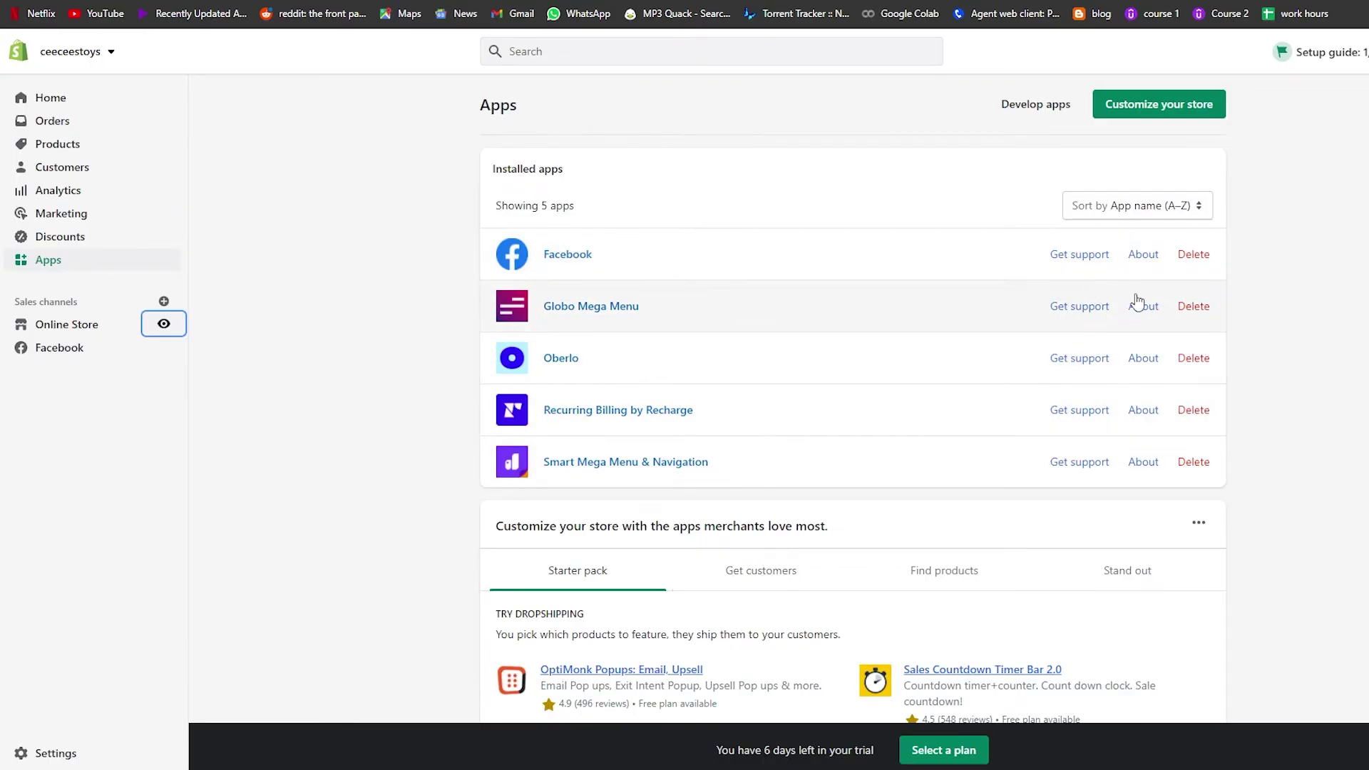
# - Delete the Globo Mega Menu app with the reason 'Does not meet my needs'
pyautogui.click(1191, 307)
pyautogui.click(970, 435)
pyautogui.click(927, 471)
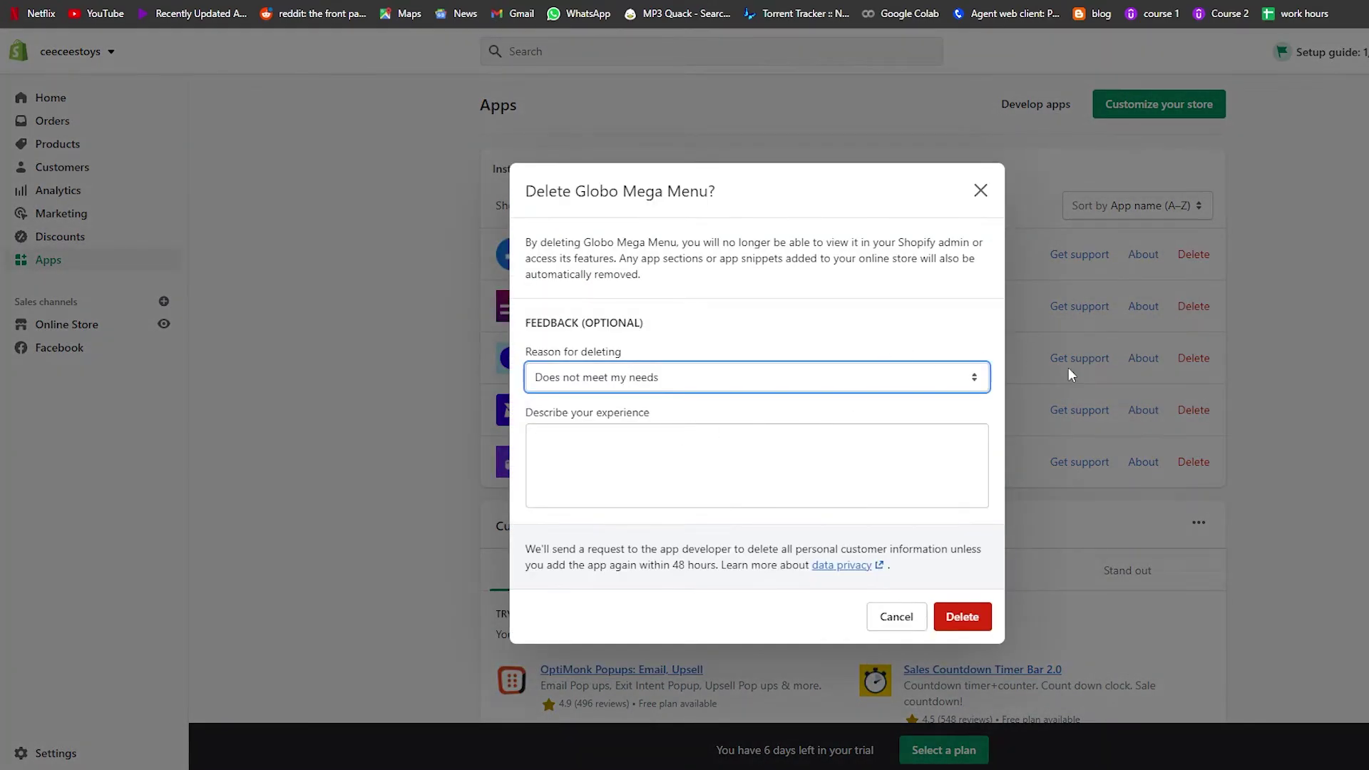
pyautogui.click(963, 618)
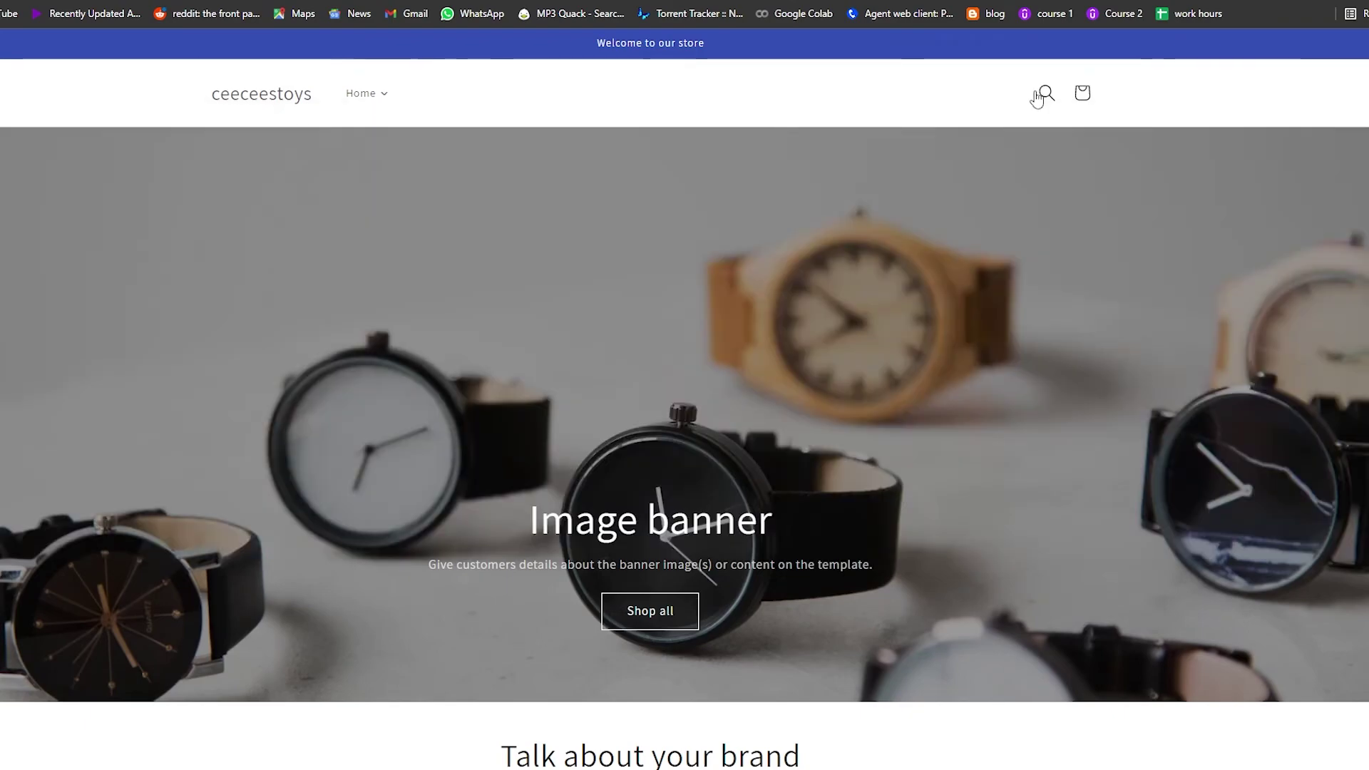
# - Preview the Home mega menu with its Best Sellers and On Sales columns on the storefront
pyautogui.moveTo(353, 104)
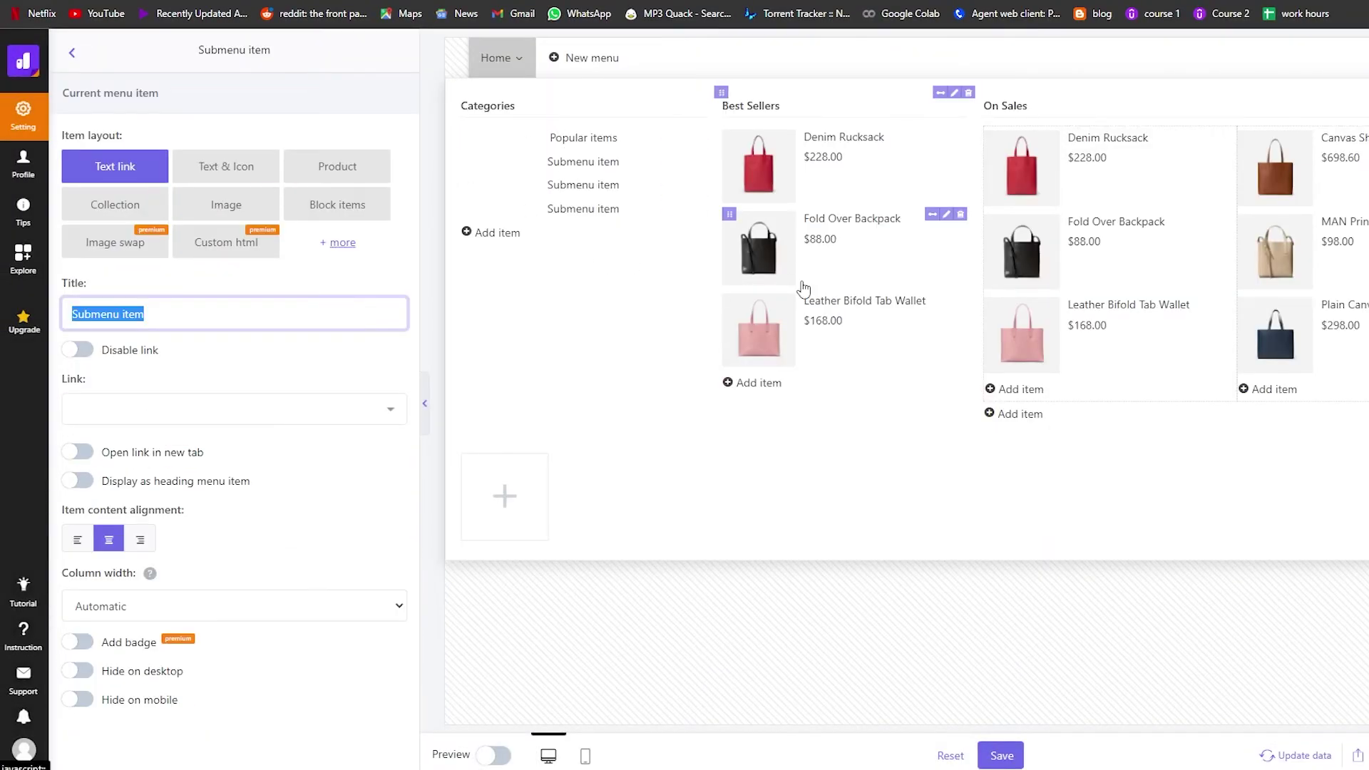
# - Rename the second Categories entry to 'socials', then add a new entry and two new columns
pyautogui.write('socia')
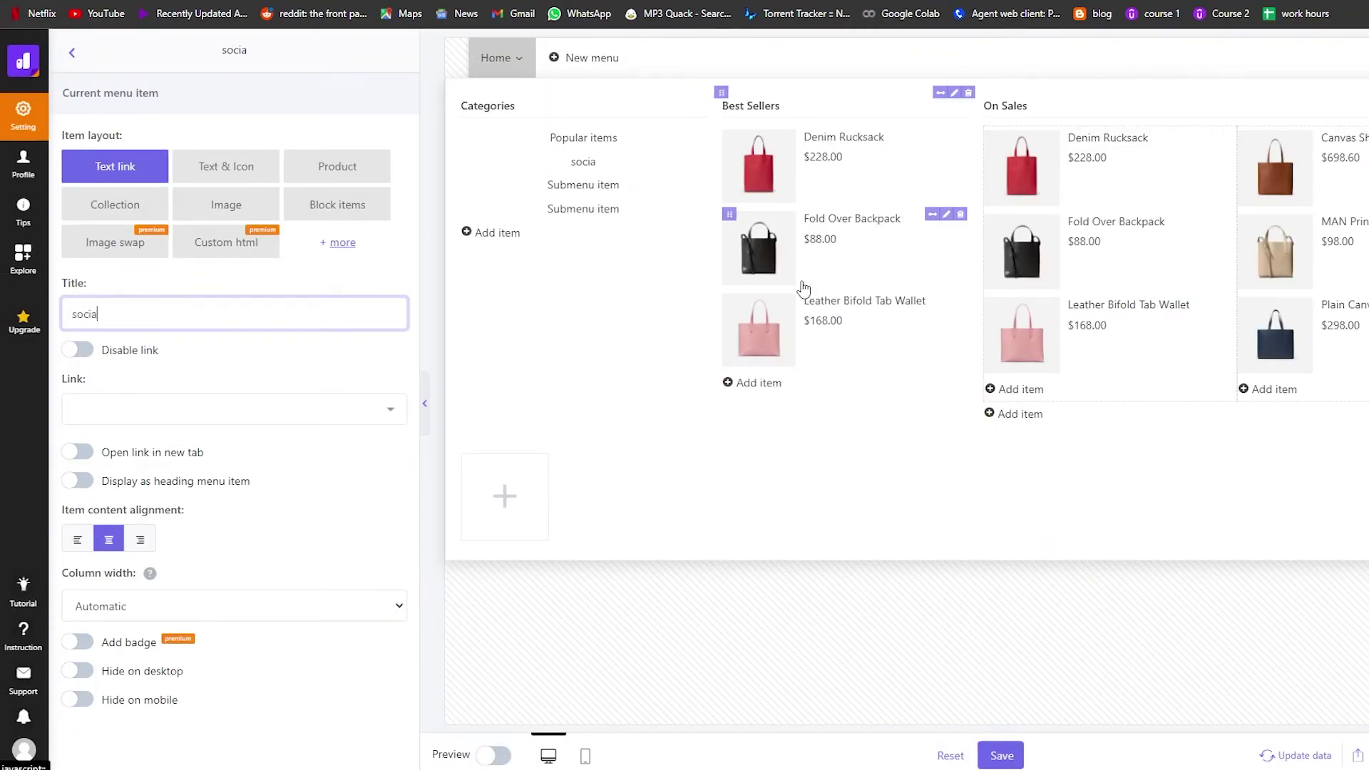
pyautogui.write('ls')
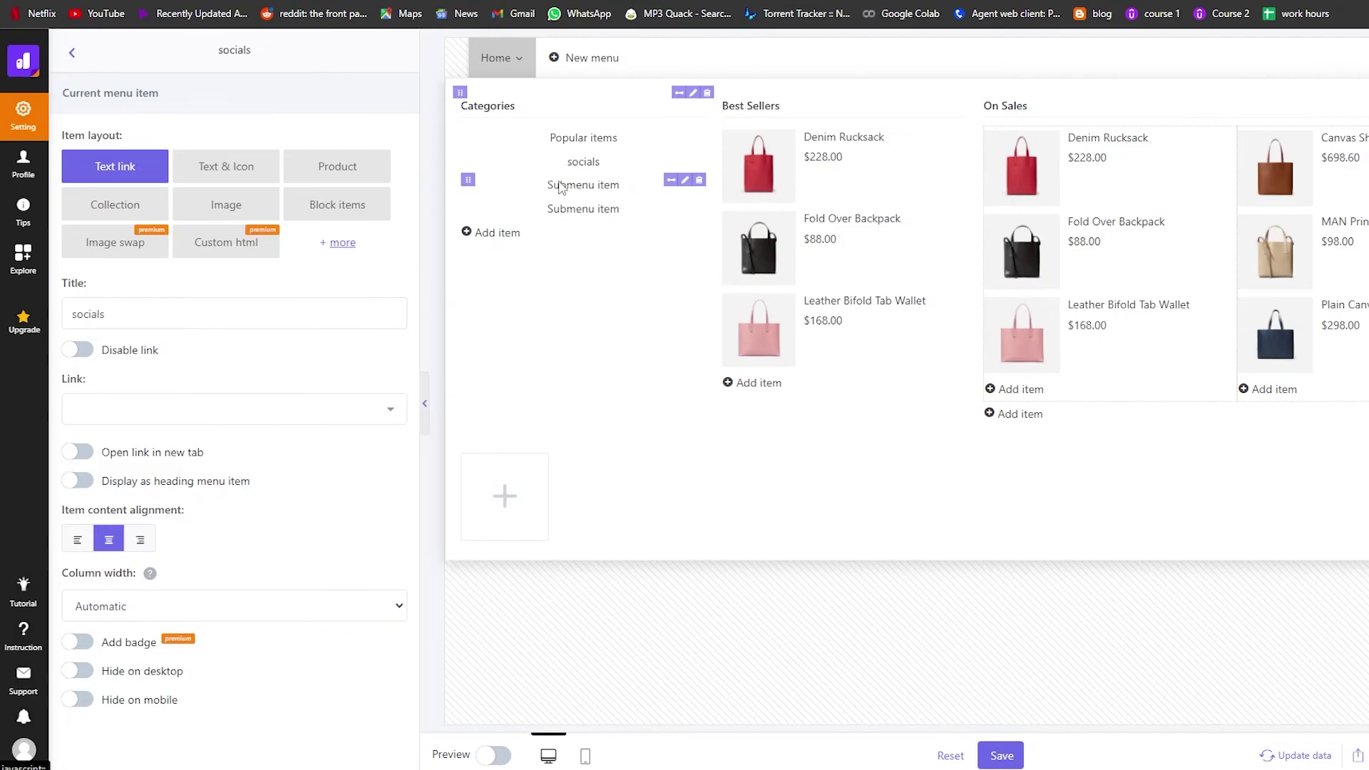
pyautogui.click(470, 236)
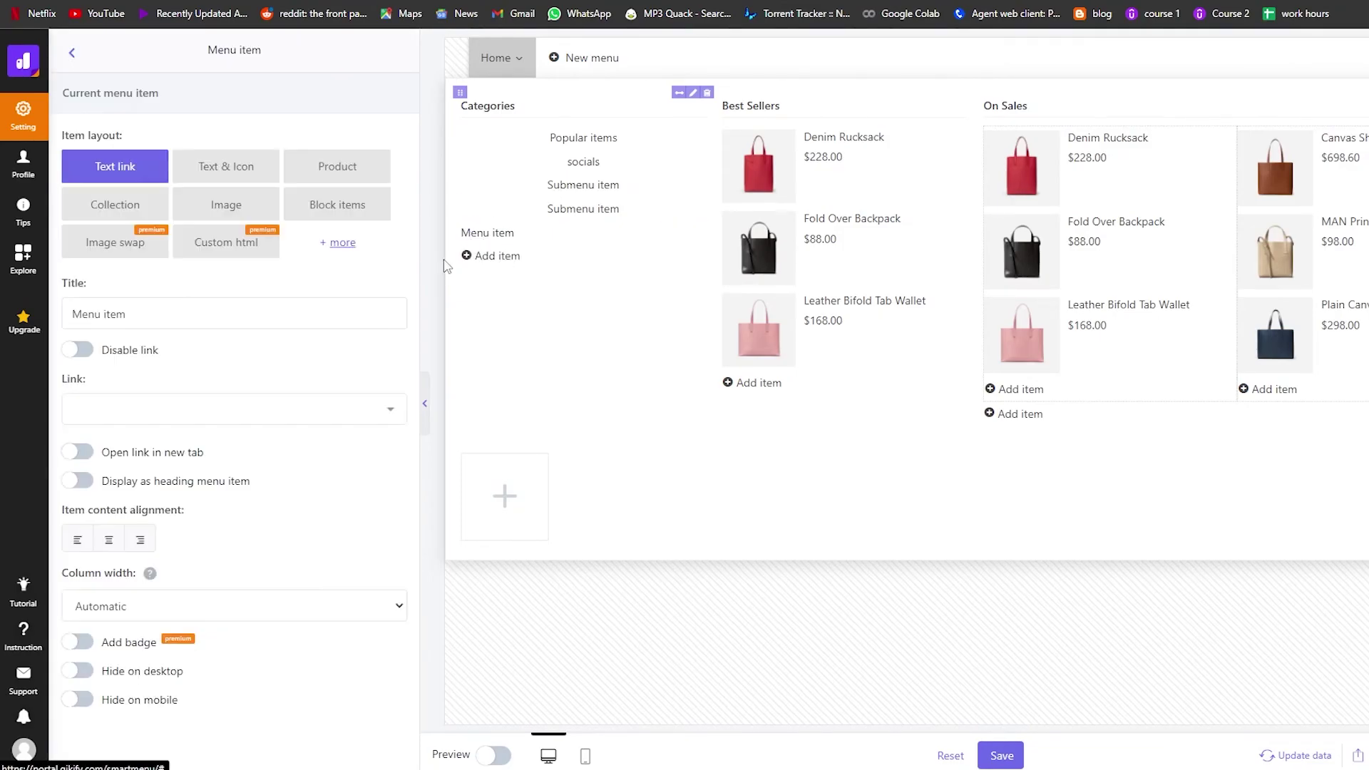
pyautogui.click(533, 520)
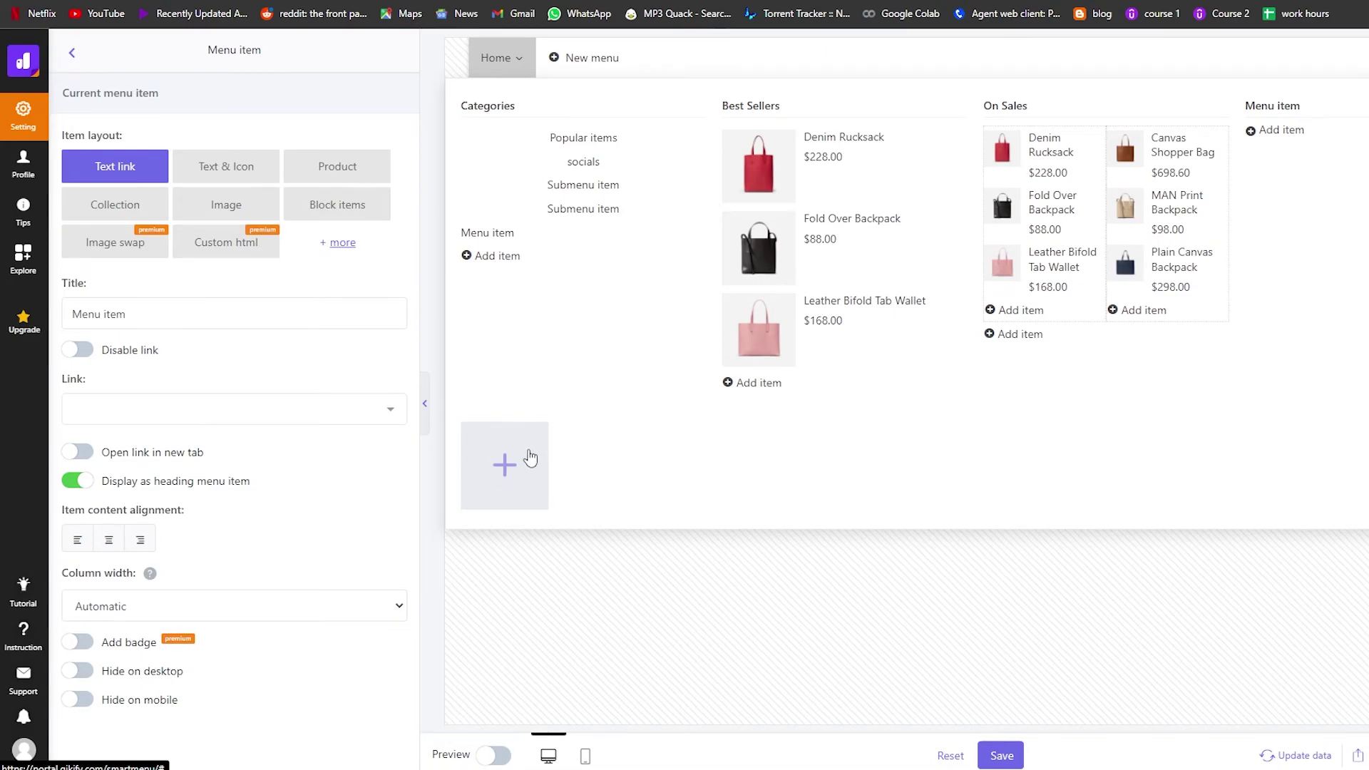
pyautogui.click(538, 474)
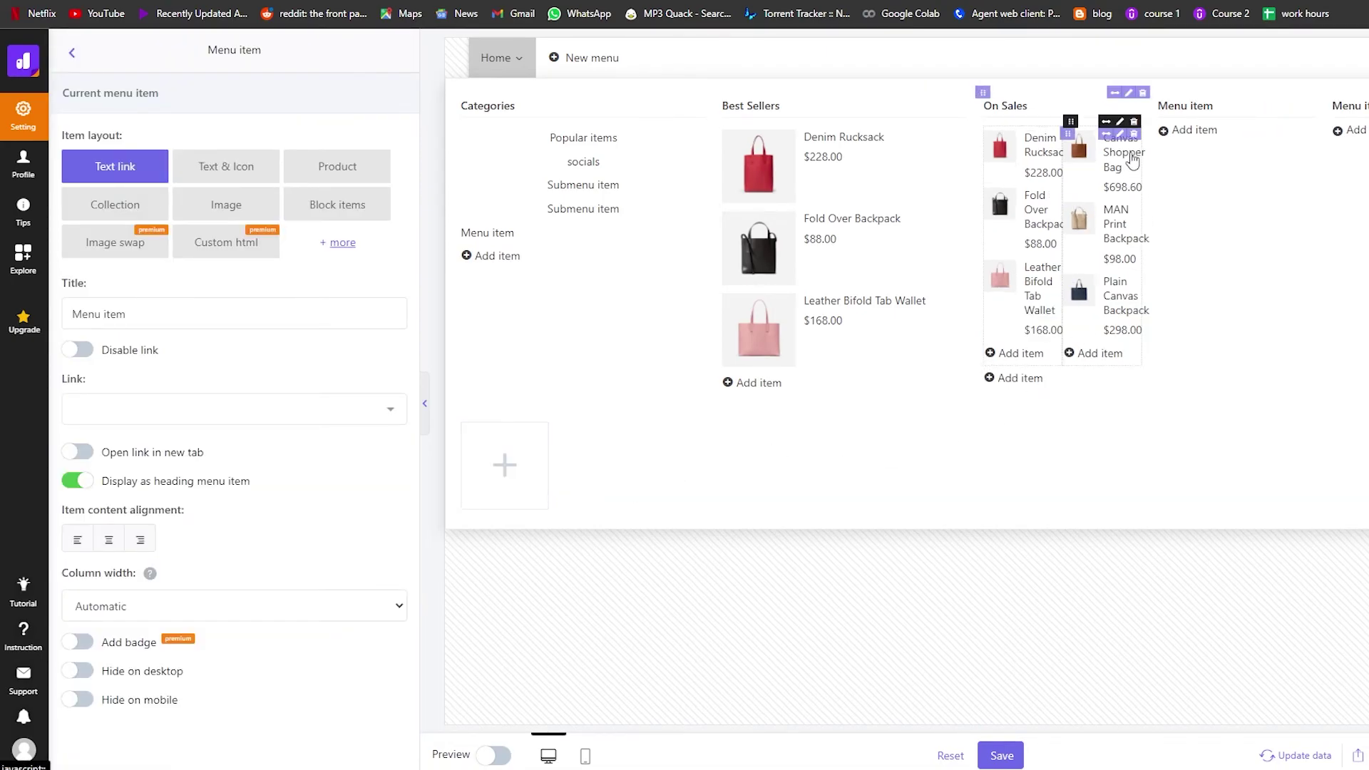
# - Delete both extra empty Menu item columns
pyautogui.click(1143, 93)
pyautogui.click(678, 310)
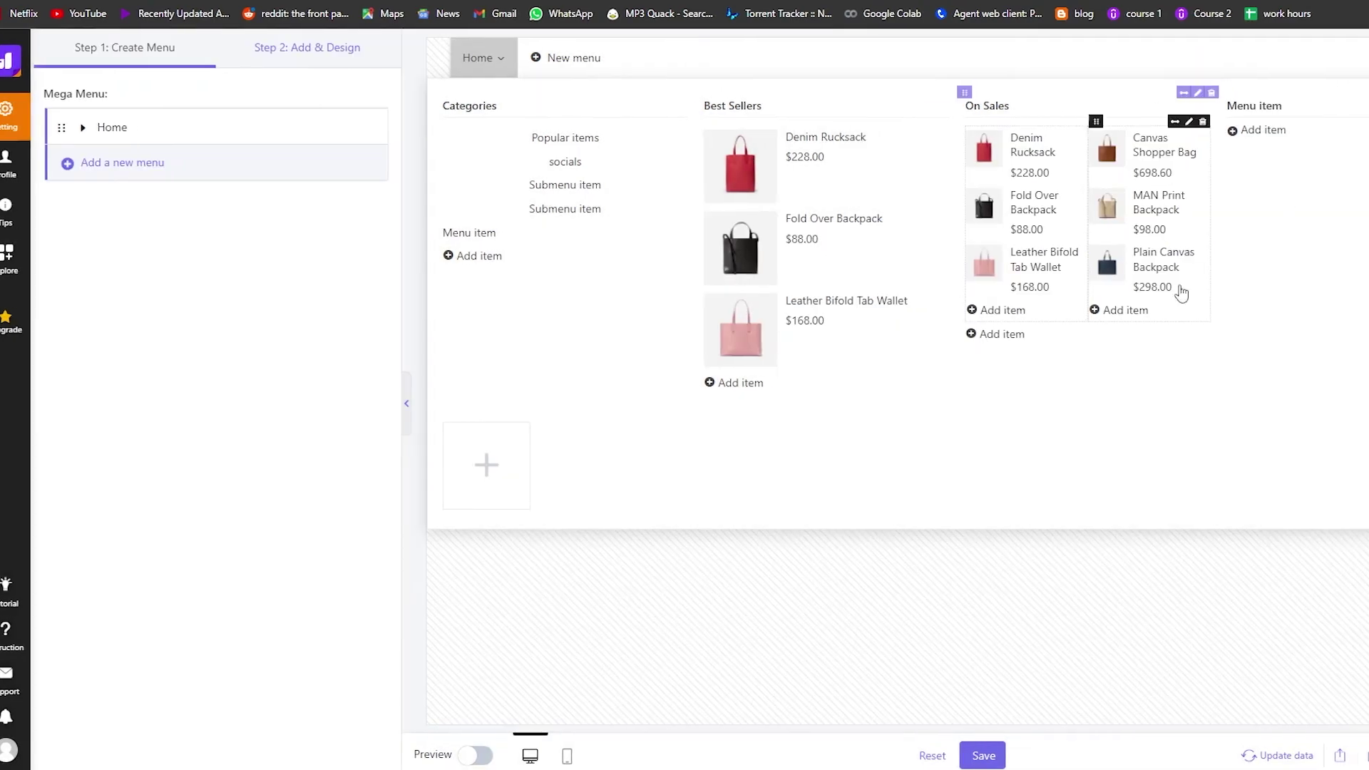
pyautogui.click(1333, 100)
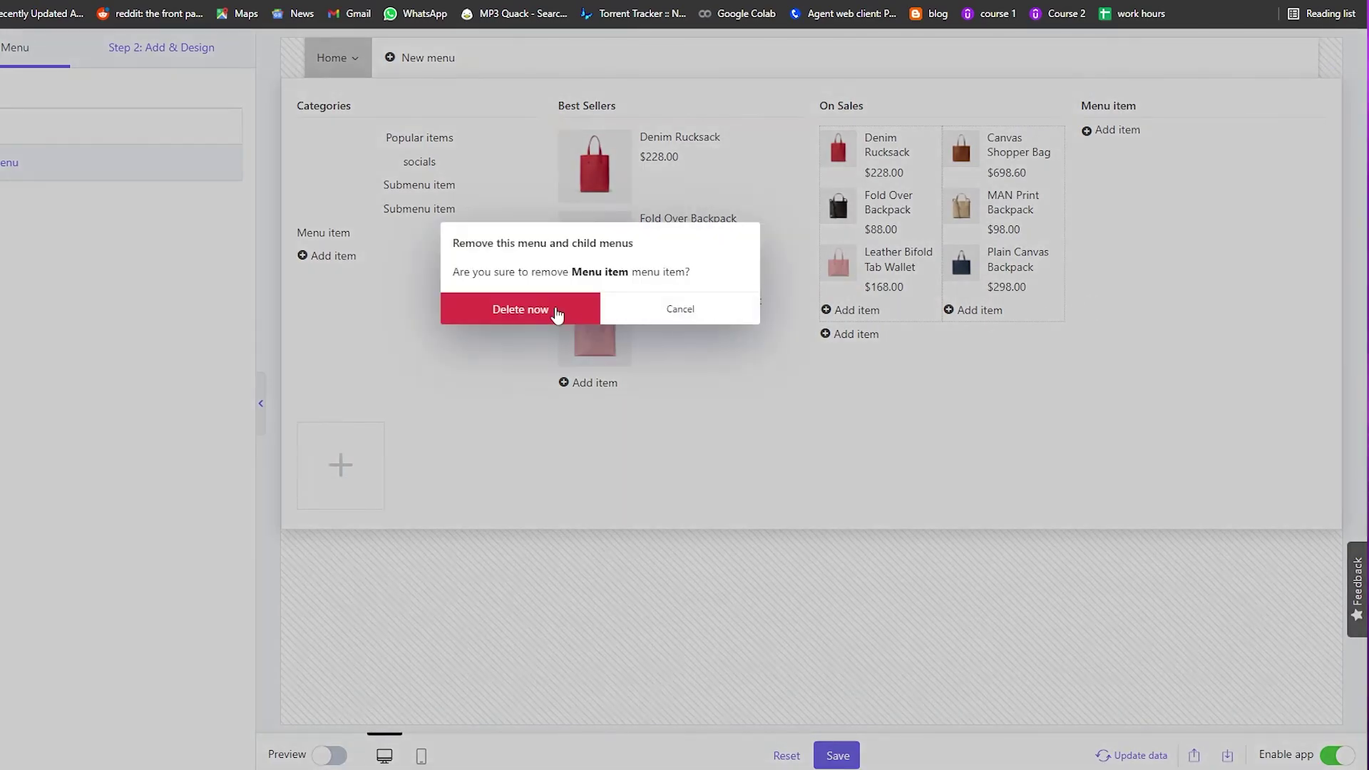
pyautogui.click(556, 311)
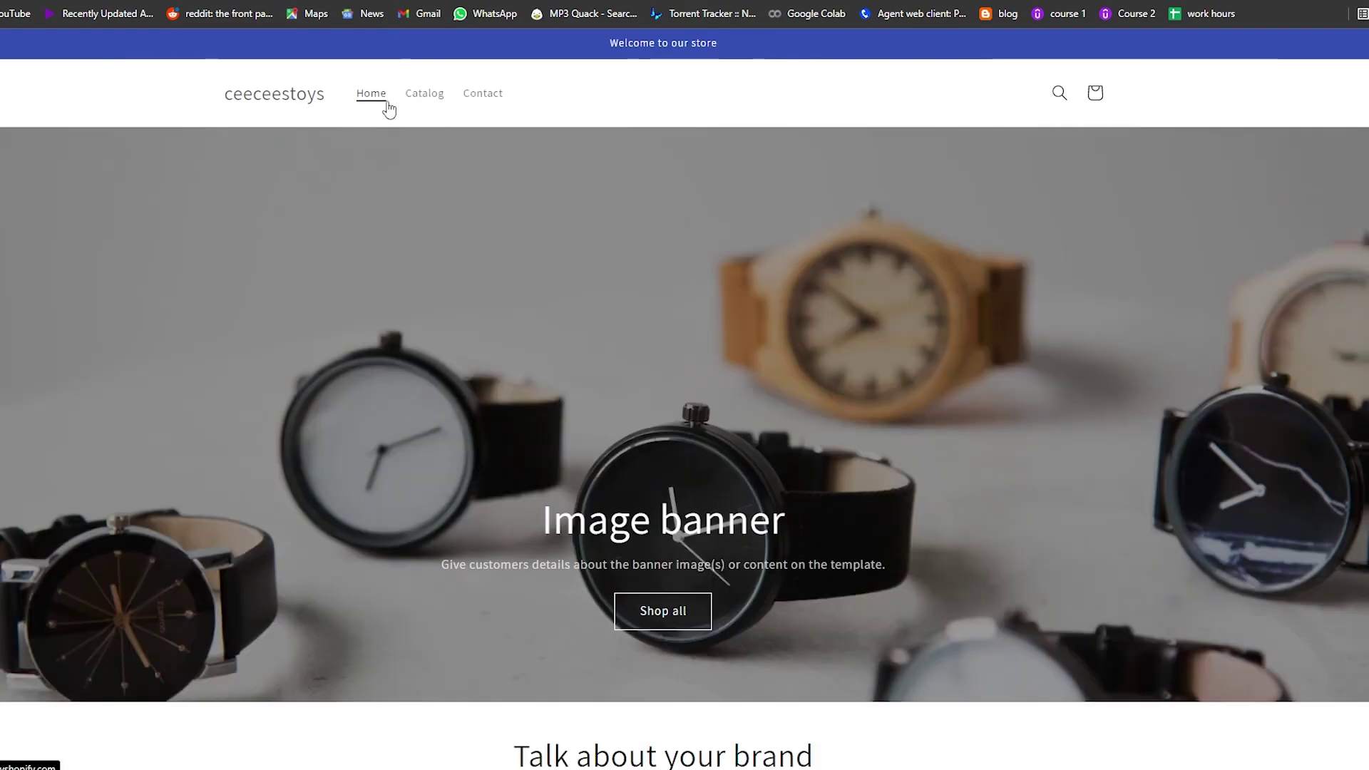
# - Show the Home mega menu with Popular items, Best Sellers and On Sales on the live store
pyautogui.moveTo(380, 107)
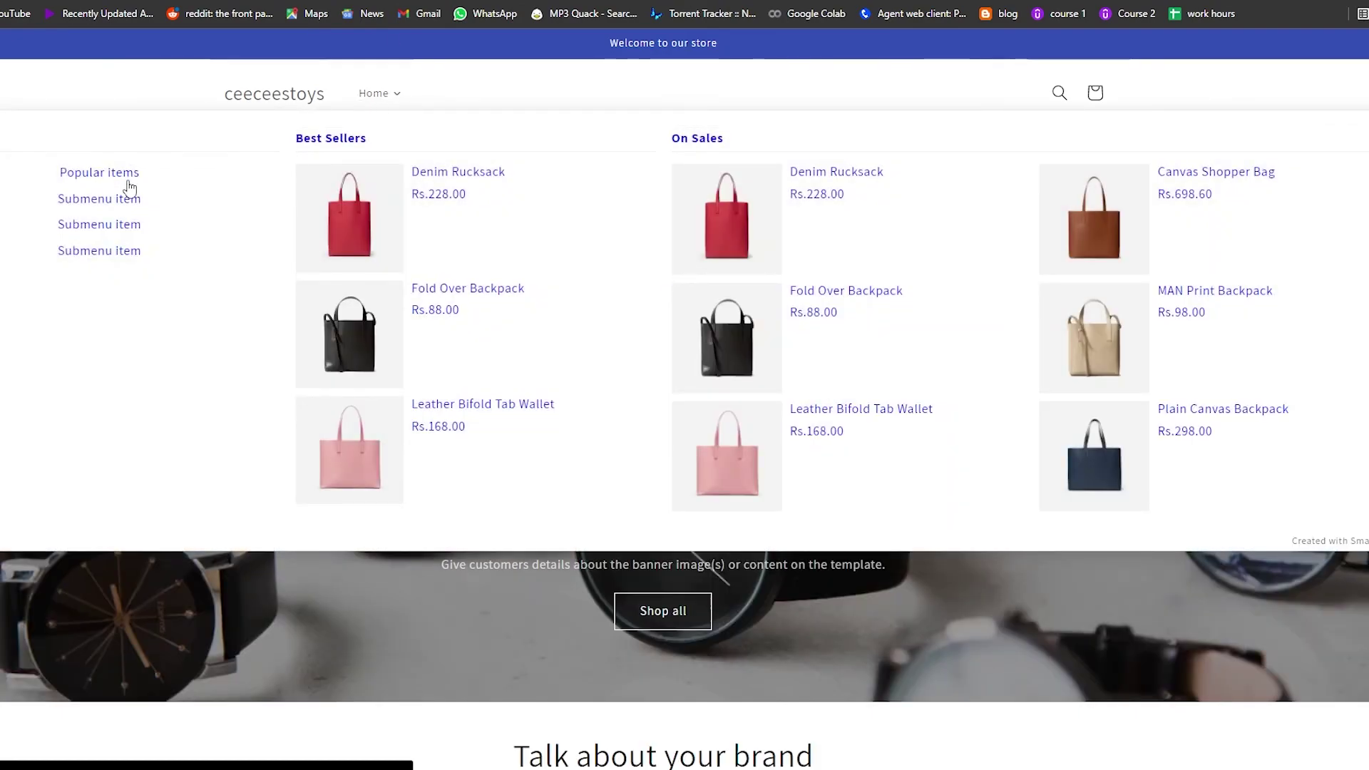